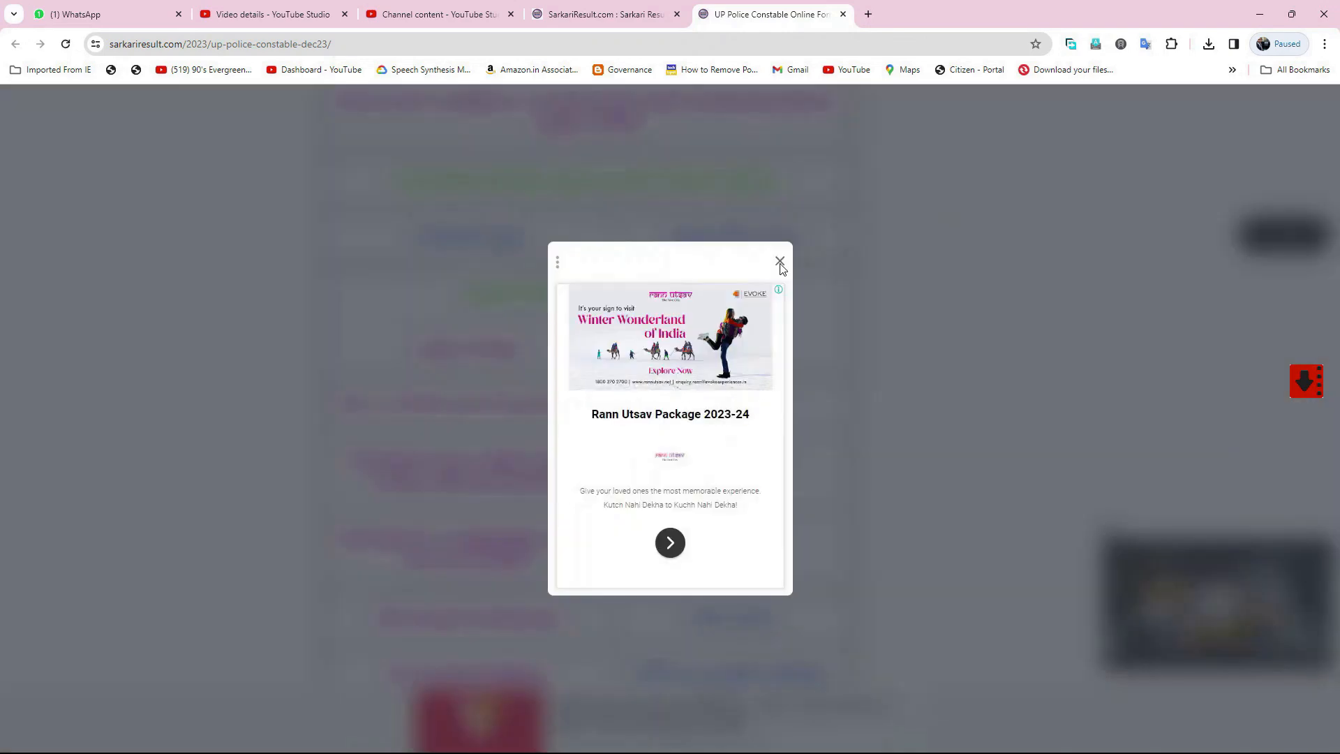
Step: Open the Apply online new registration form and place the cursor in the First Name field
{"action": "left_click", "coordinate": [721, 348]}
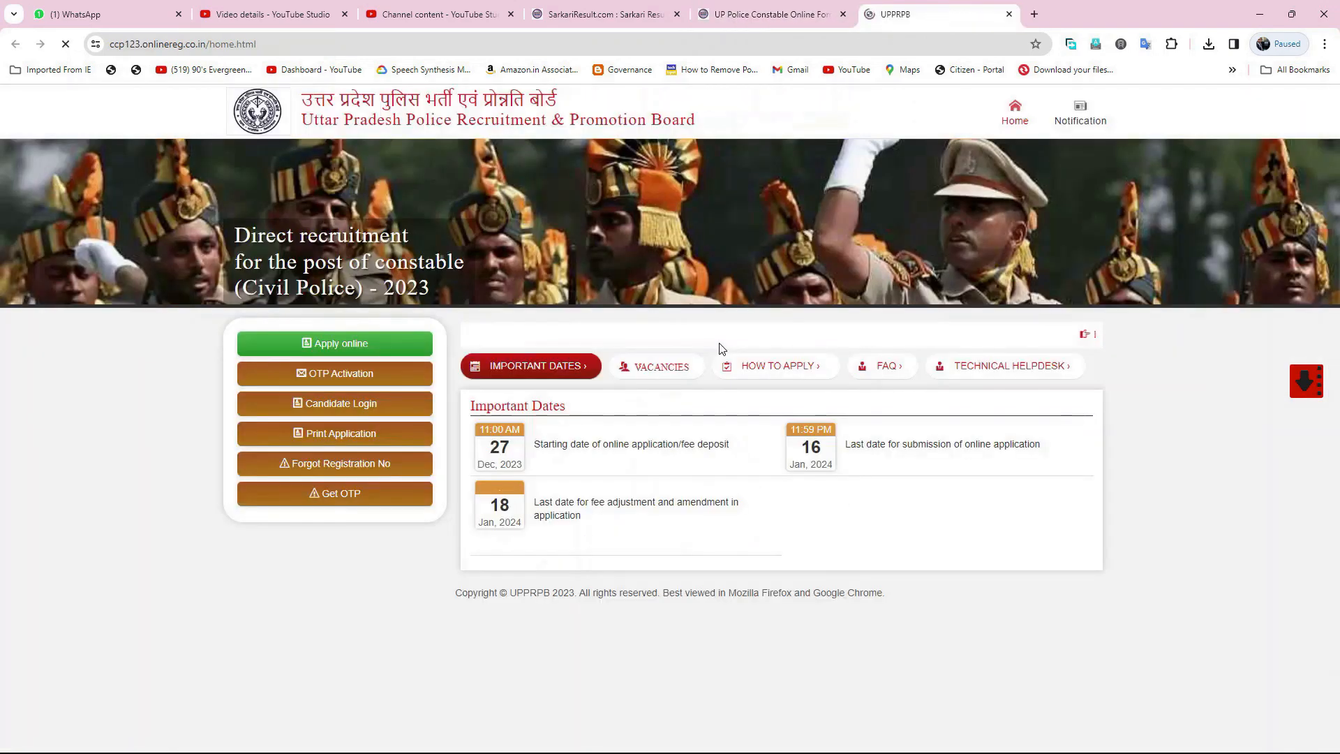
{"action": "left_click", "coordinate": [372, 349]}
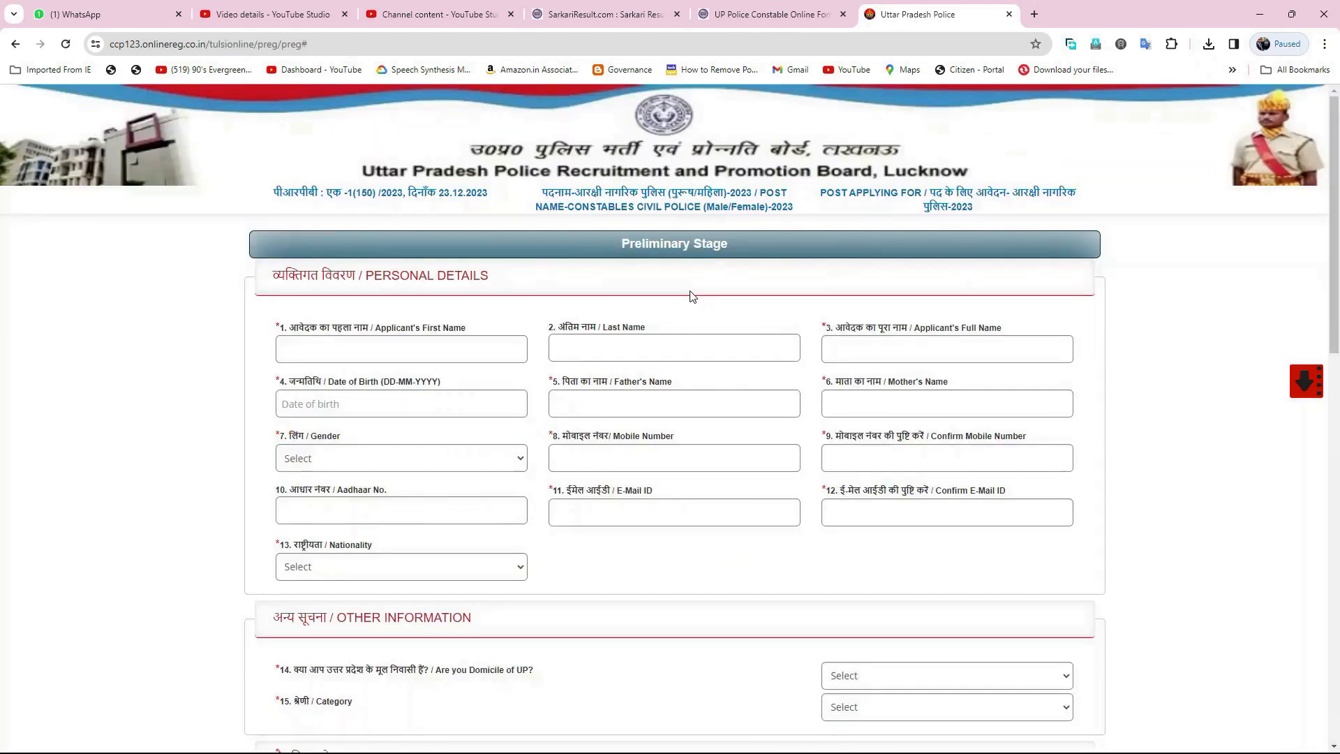
{"action": "left_click", "coordinate": [339, 342]}
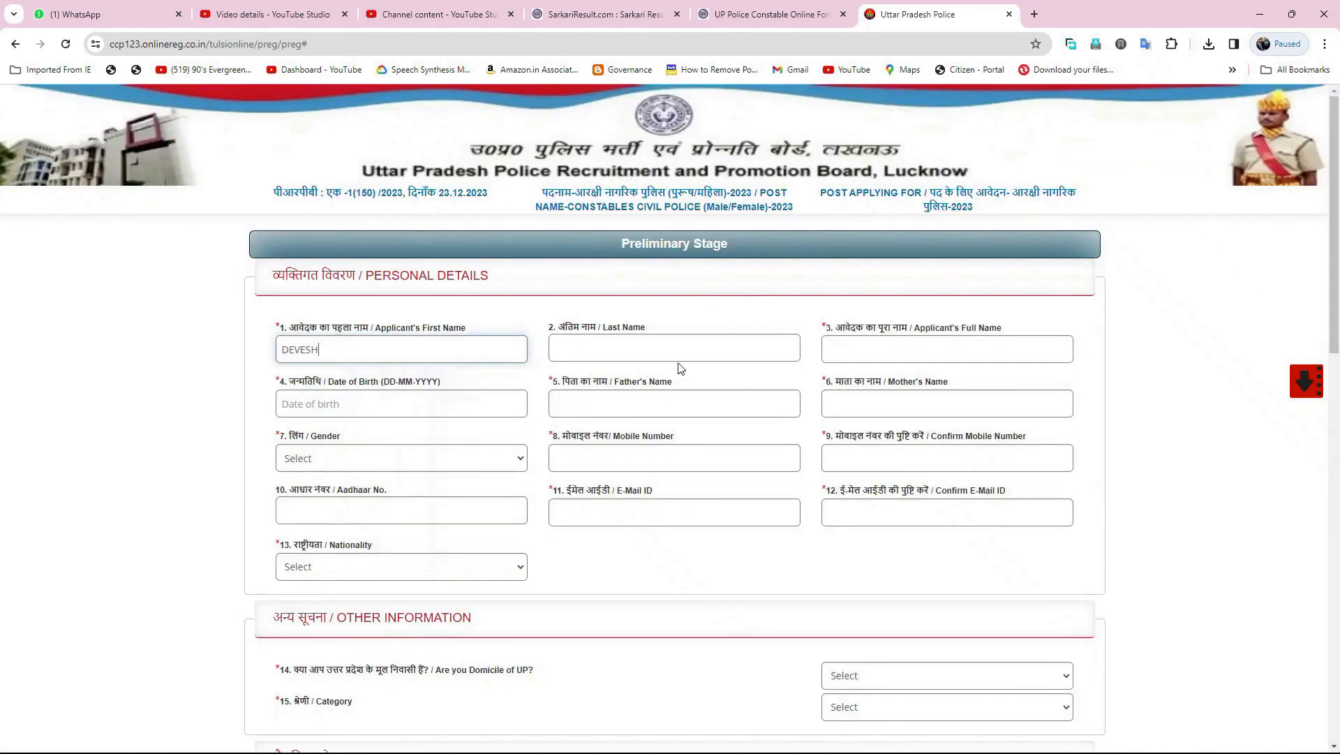
{"action": "left_click", "coordinate": [652, 350]}
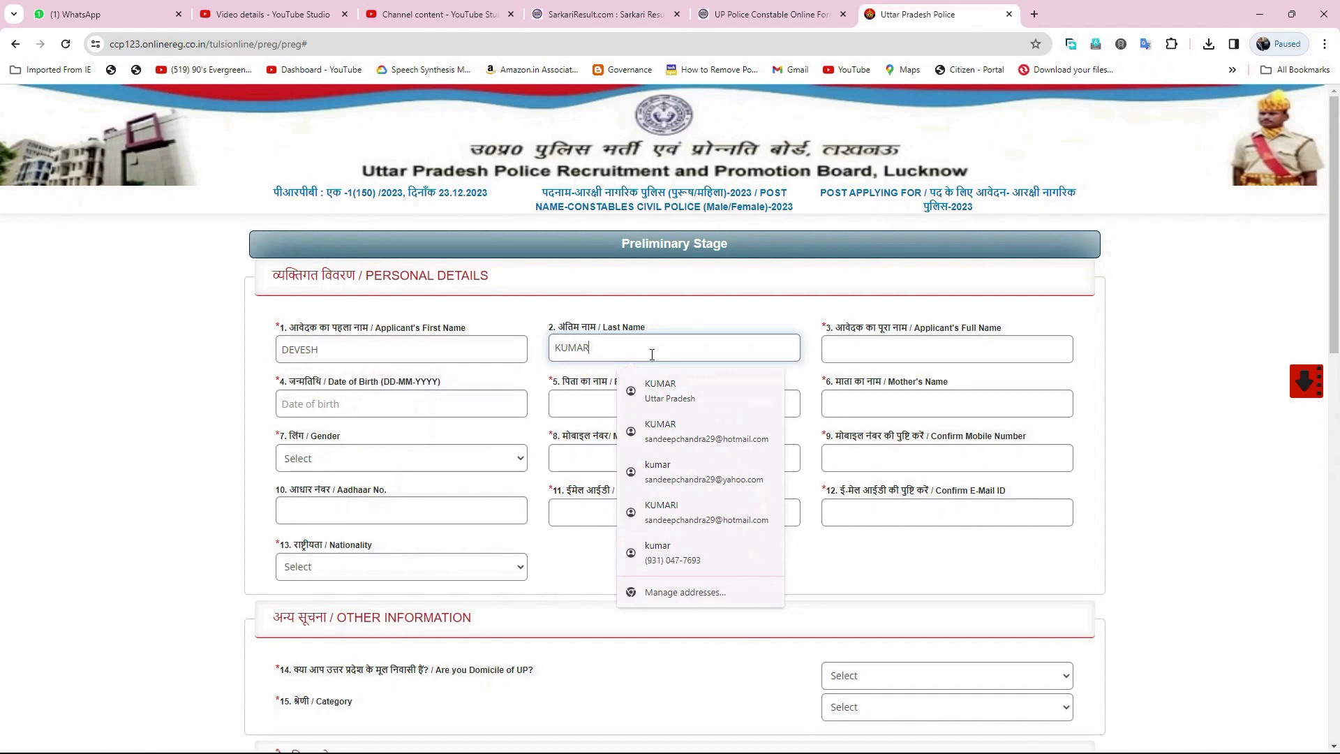
{"action": "left_click", "coordinate": [912, 356]}
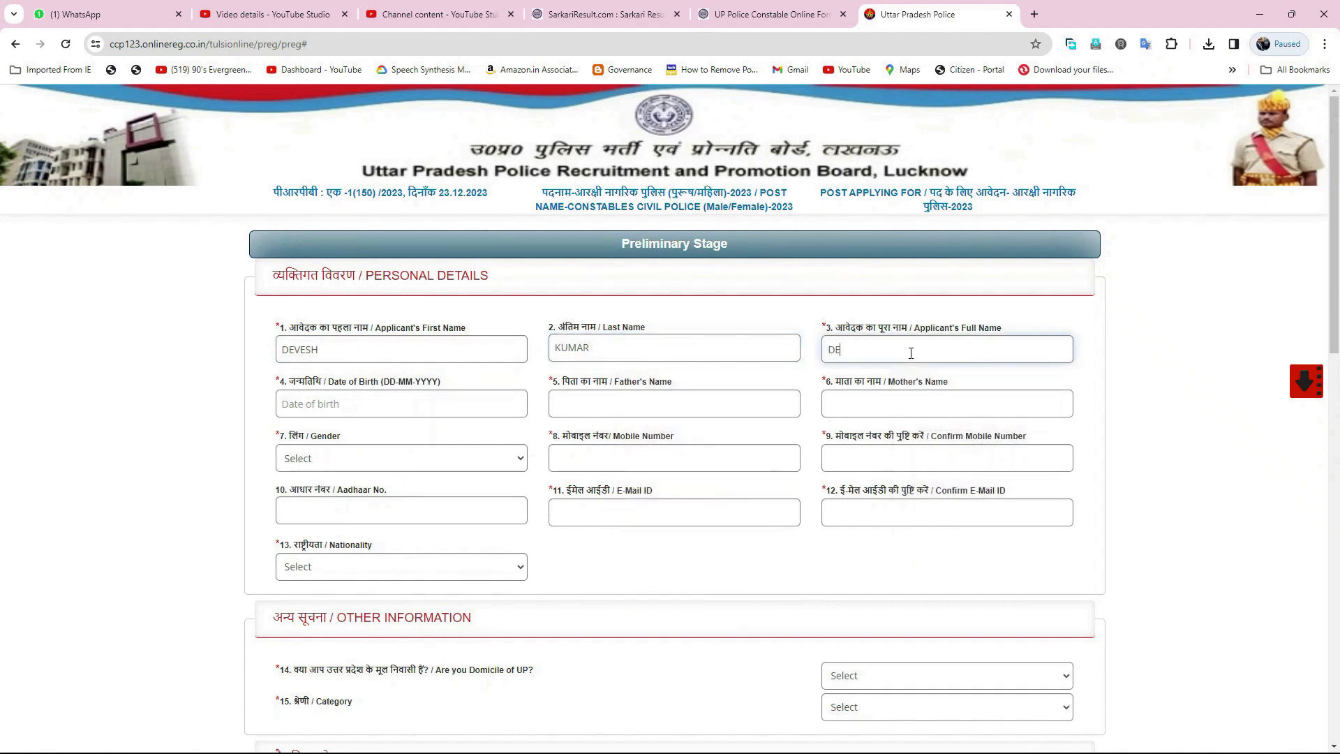
{"action": "left_click", "coordinate": [350, 403]}
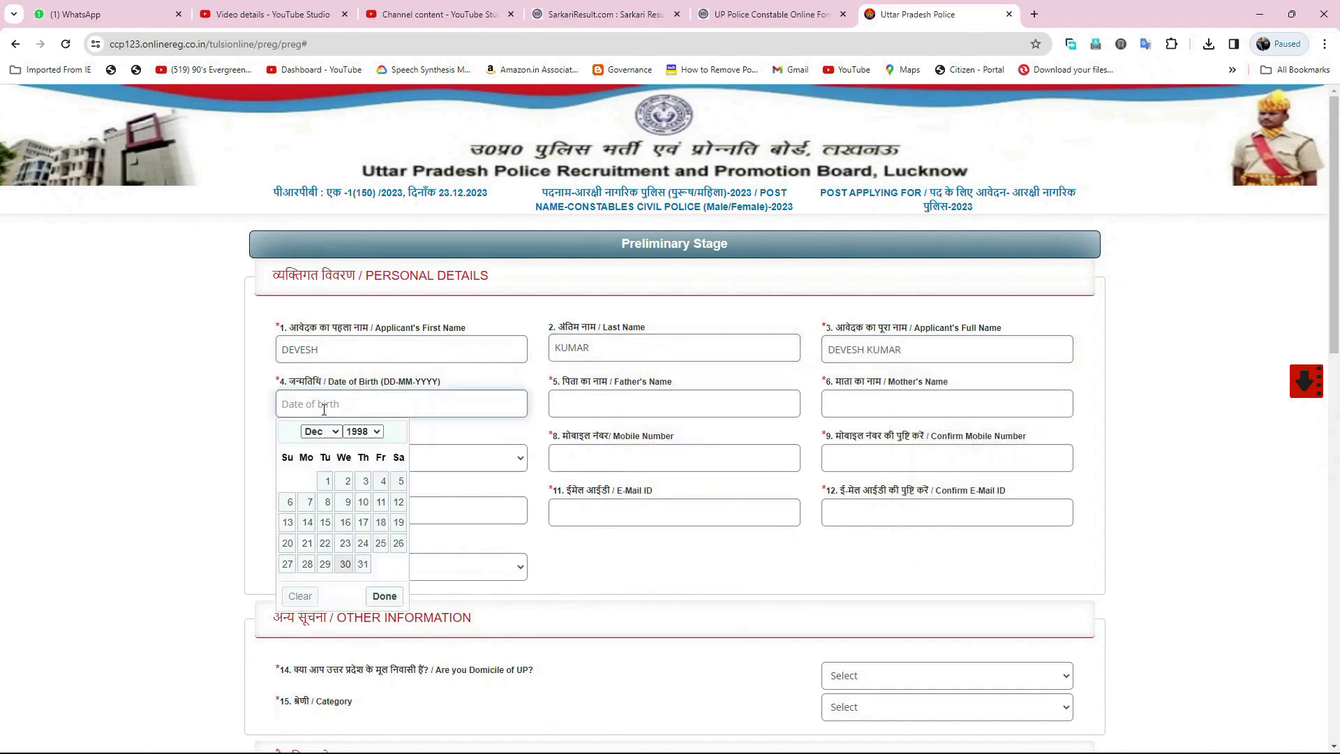
{"action": "left_click", "coordinate": [363, 431]}
{"action": "left_click", "coordinate": [356, 675]}
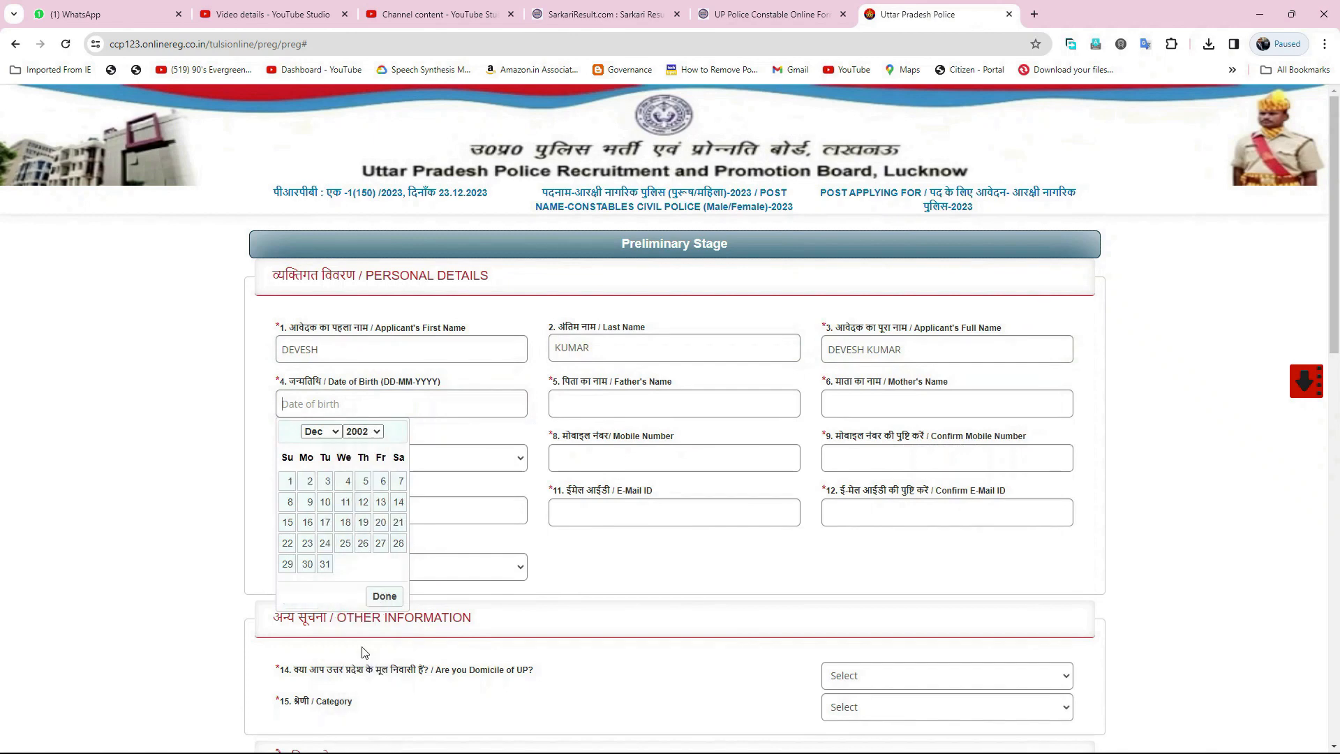
{"action": "left_click", "coordinate": [320, 431]}
{"action": "left_click", "coordinate": [320, 487]}
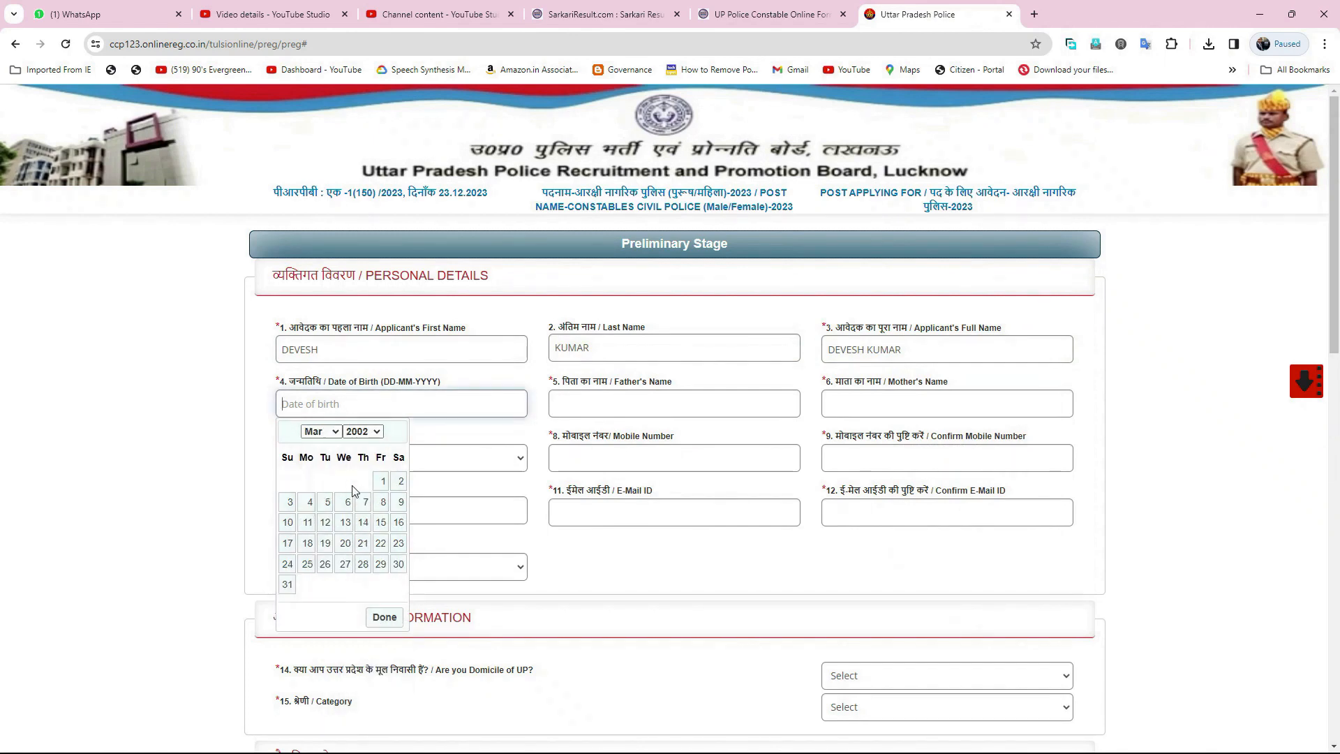
{"action": "left_click", "coordinate": [306, 543]}
Step: Enter the father's and mother's names and set gender to MALE
{"action": "left_click", "coordinate": [573, 404]}
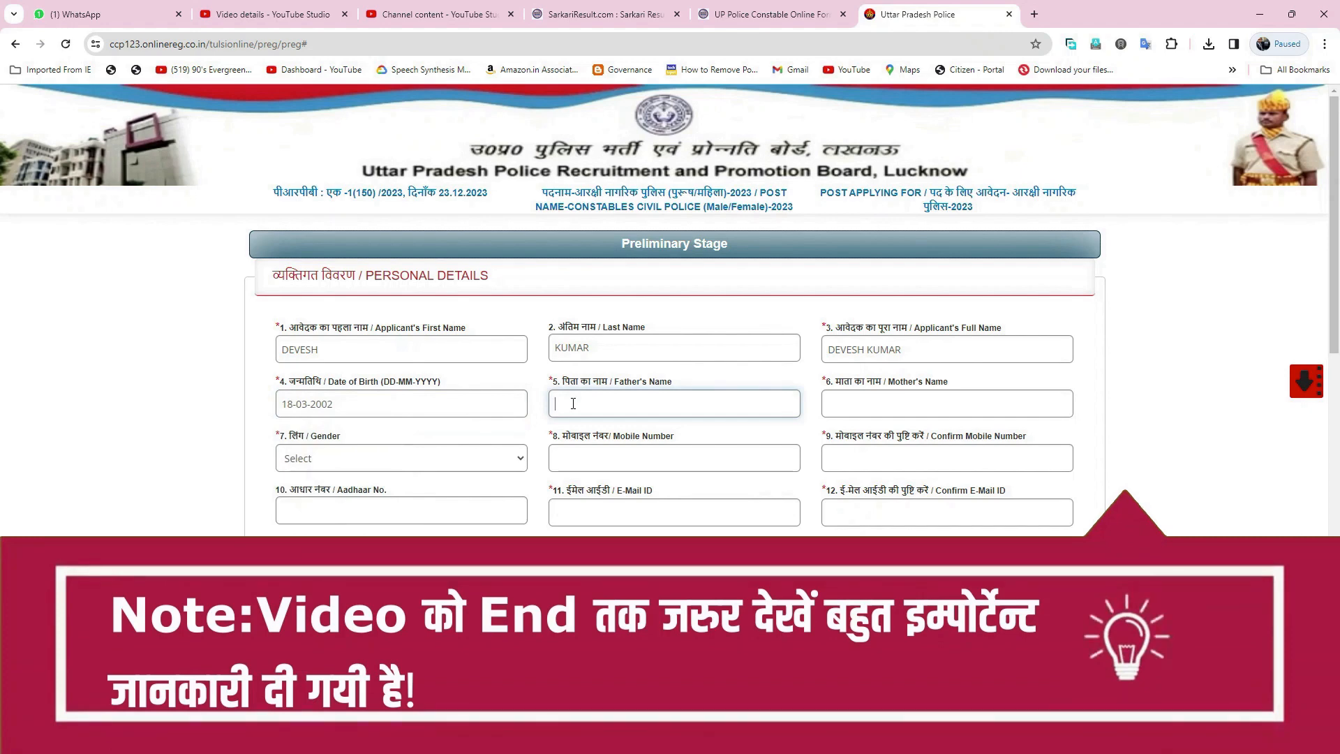
{"action": "left_click", "coordinate": [869, 410]}
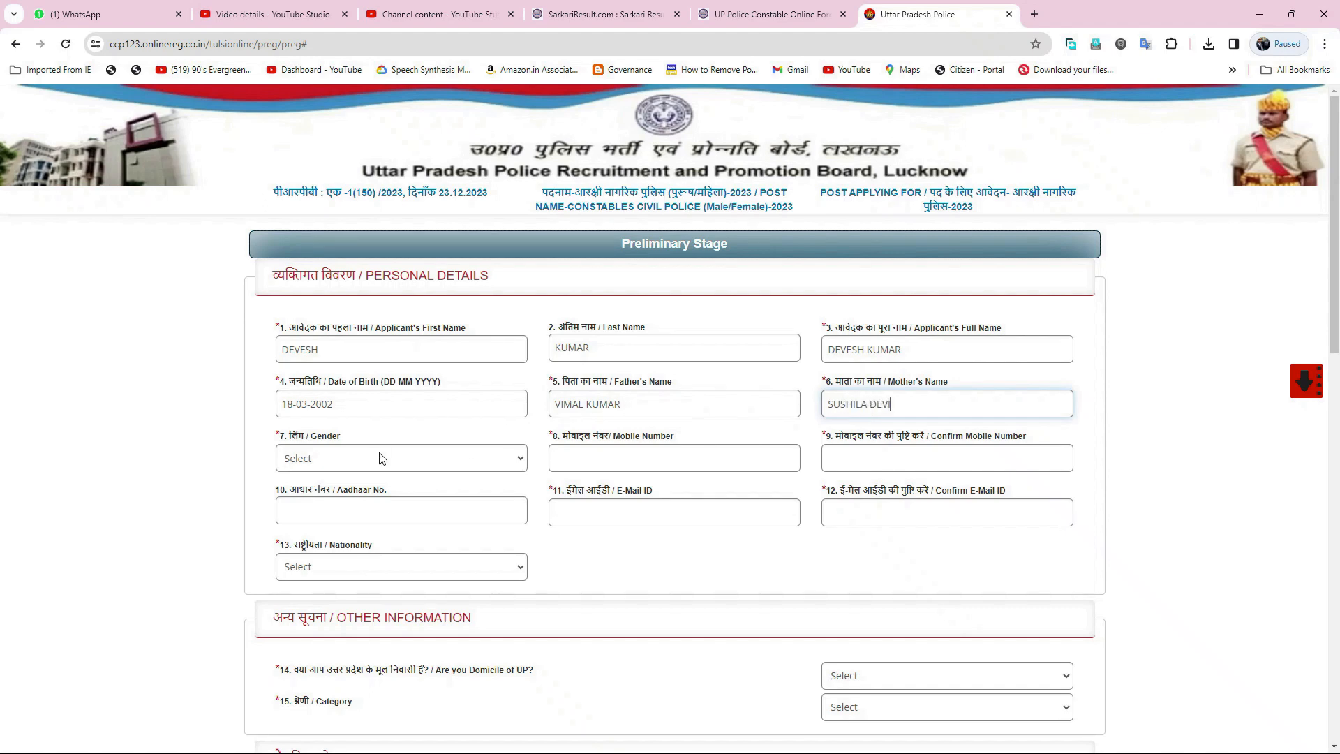
{"action": "left_click", "coordinate": [382, 459]}
{"action": "left_click", "coordinate": [381, 492]}
Step: Fill in the mobile number with confirmation, the Aadhaar number, and the e-mail address with confirmation
{"action": "left_click", "coordinate": [618, 459]}
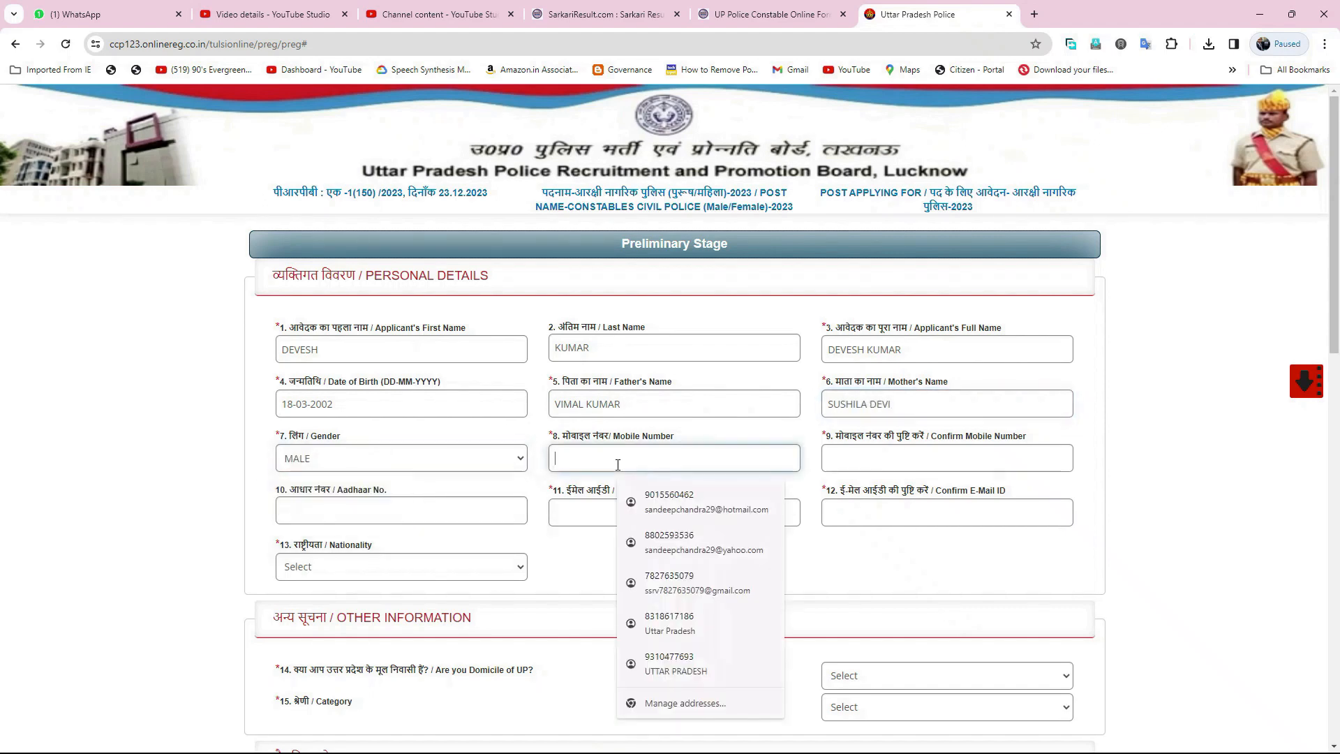
{"action": "type", "text": "8"}
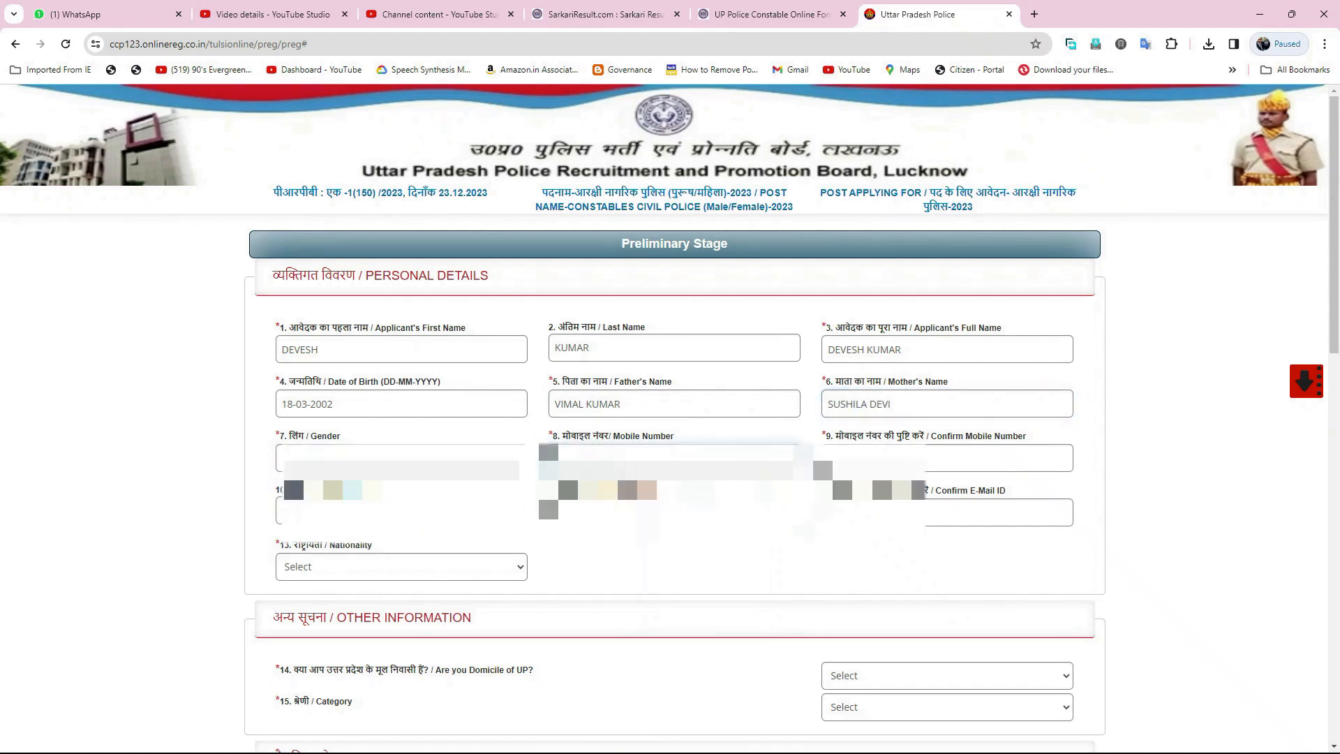
{"action": "left_click", "coordinate": [861, 452]}
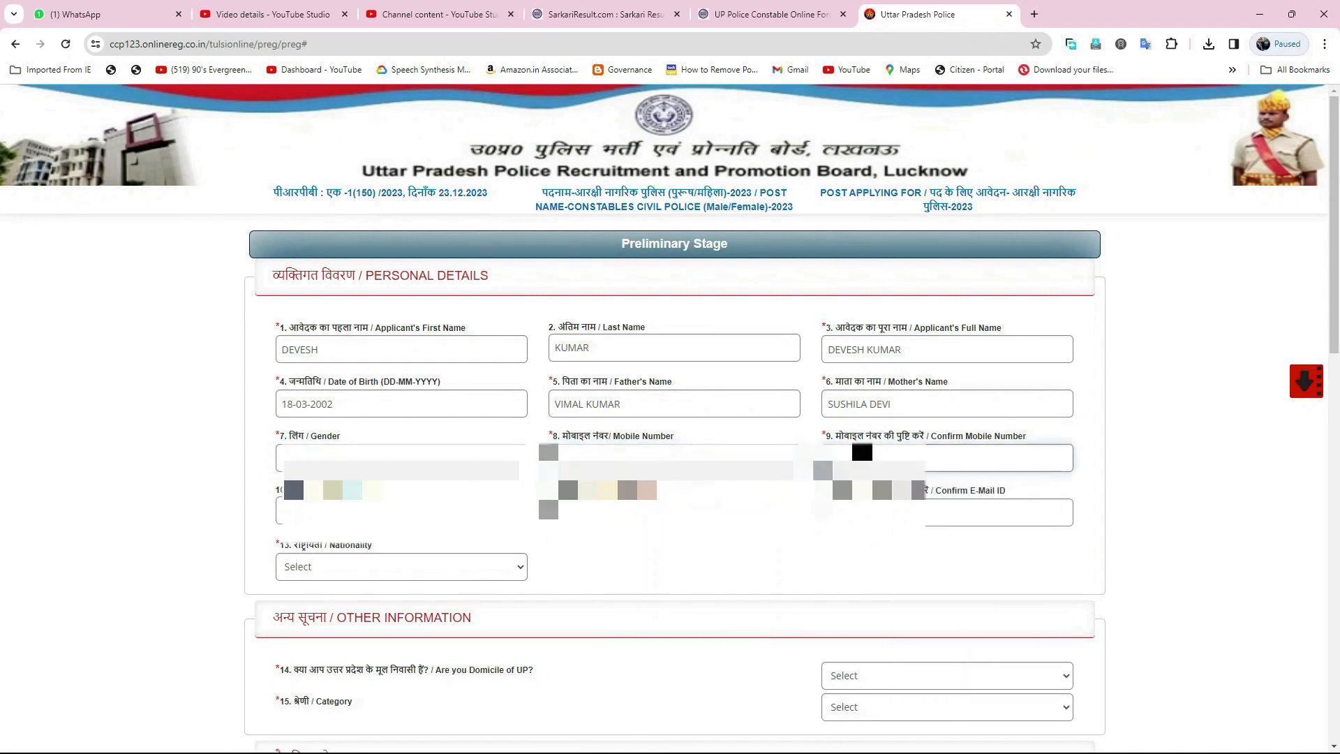
{"action": "left_click", "coordinate": [401, 511]}
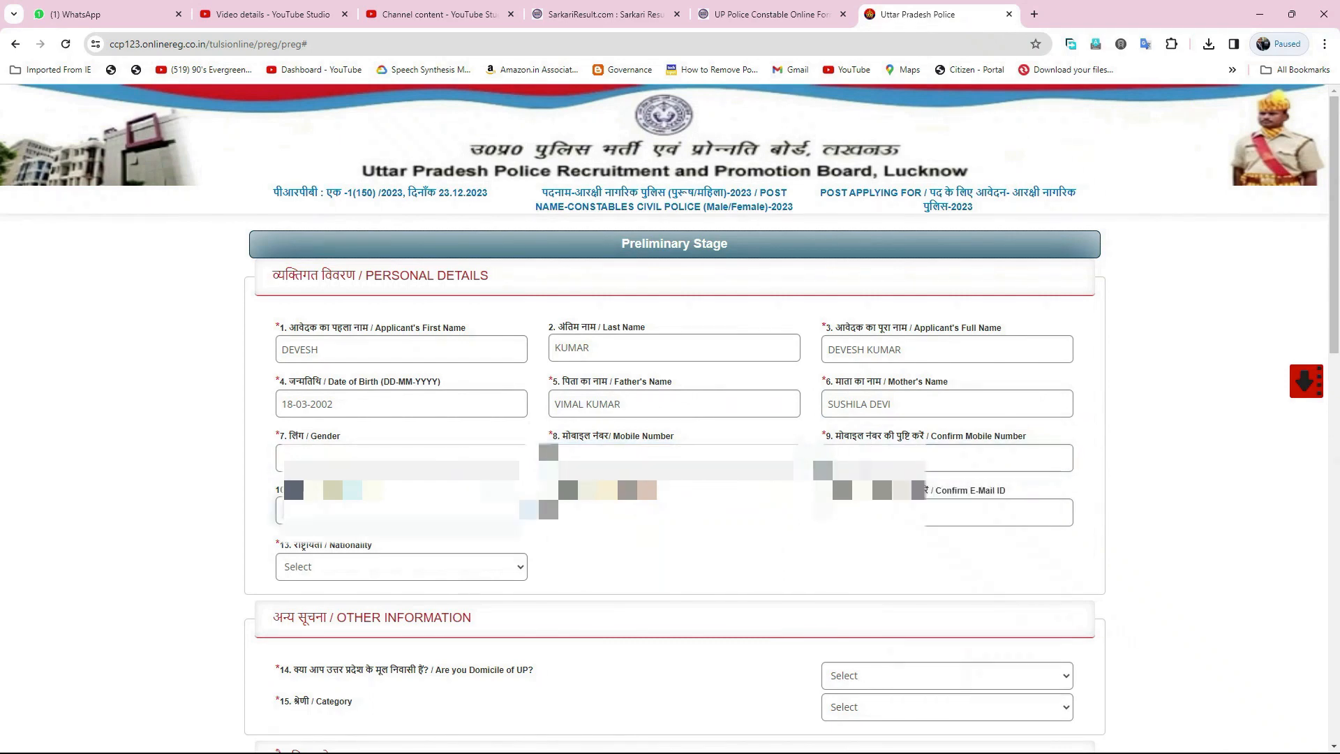
{"action": "type", "text": "9"}
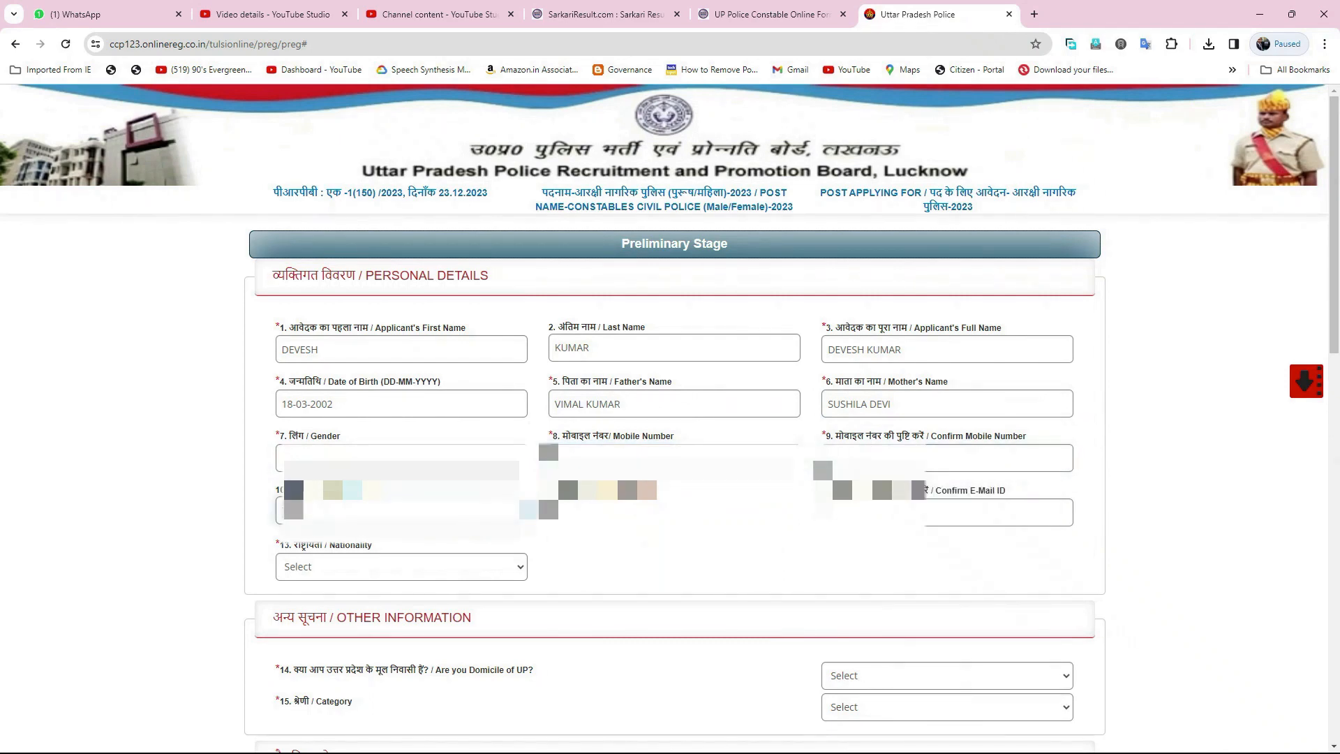
{"action": "type", "text": "9"}
{"action": "left_click", "coordinate": [675, 513]}
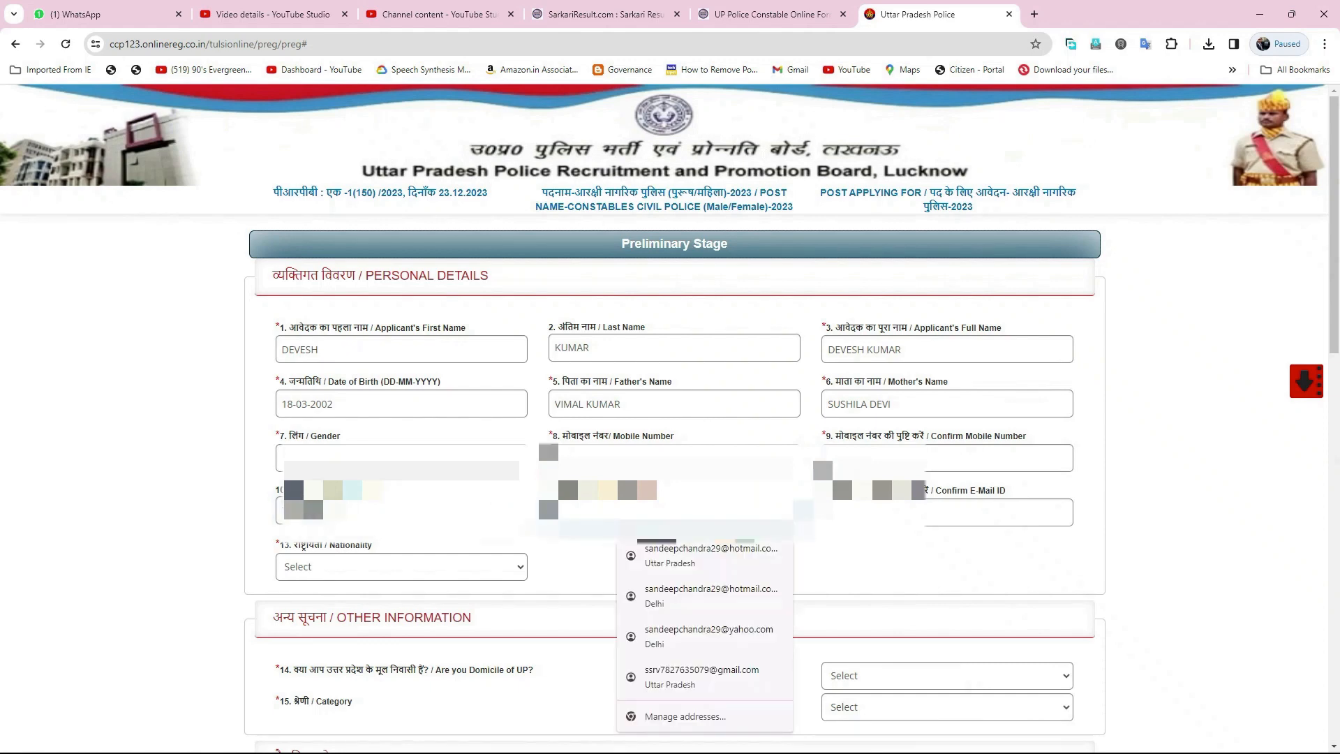
{"action": "type", "text": "d"}
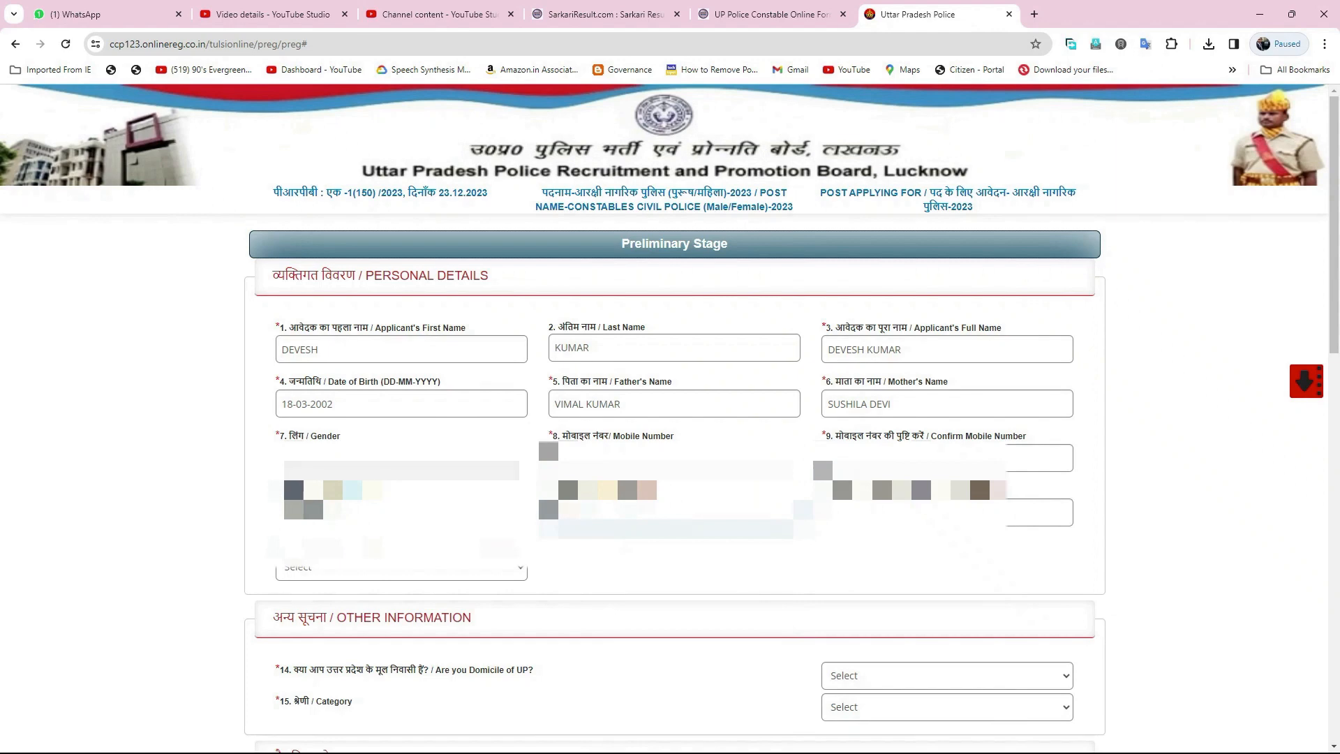
{"action": "type", "text": "mc"}
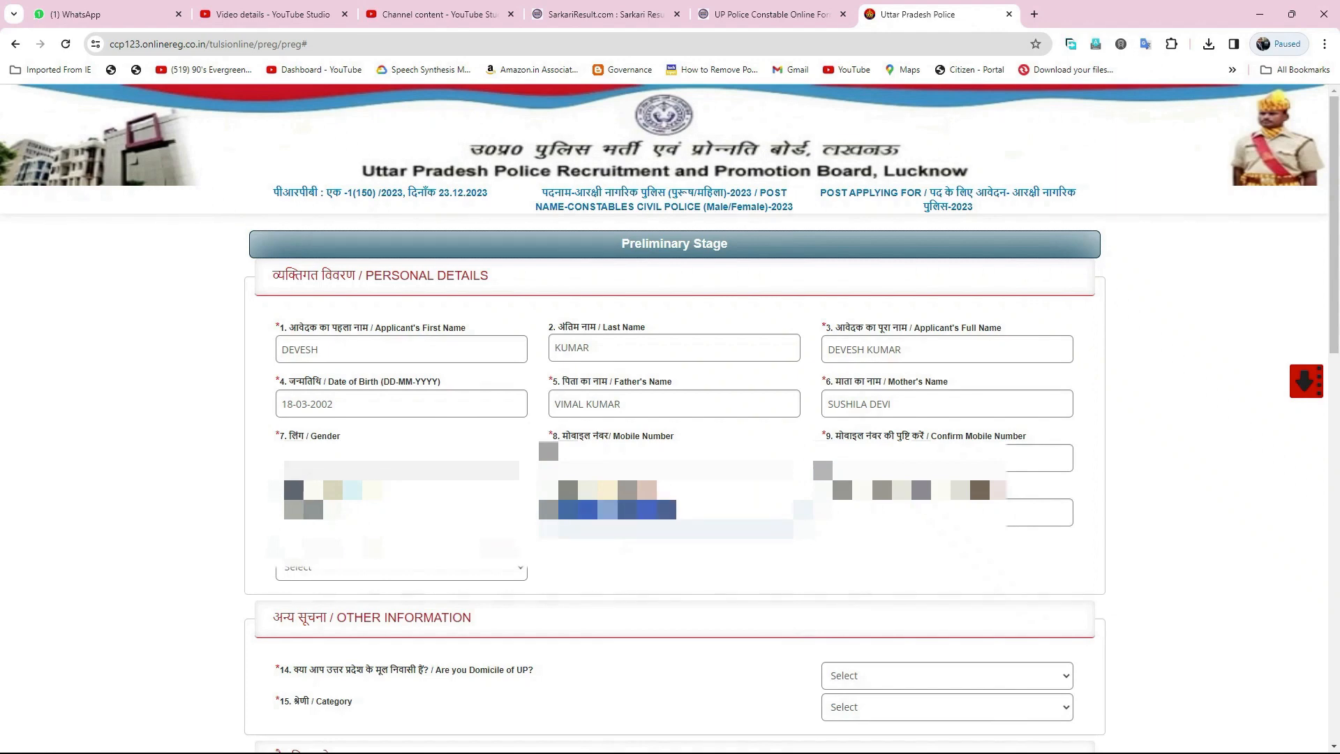
{"action": "left_click", "coordinate": [948, 513]}
{"action": "type", "text": "d"}
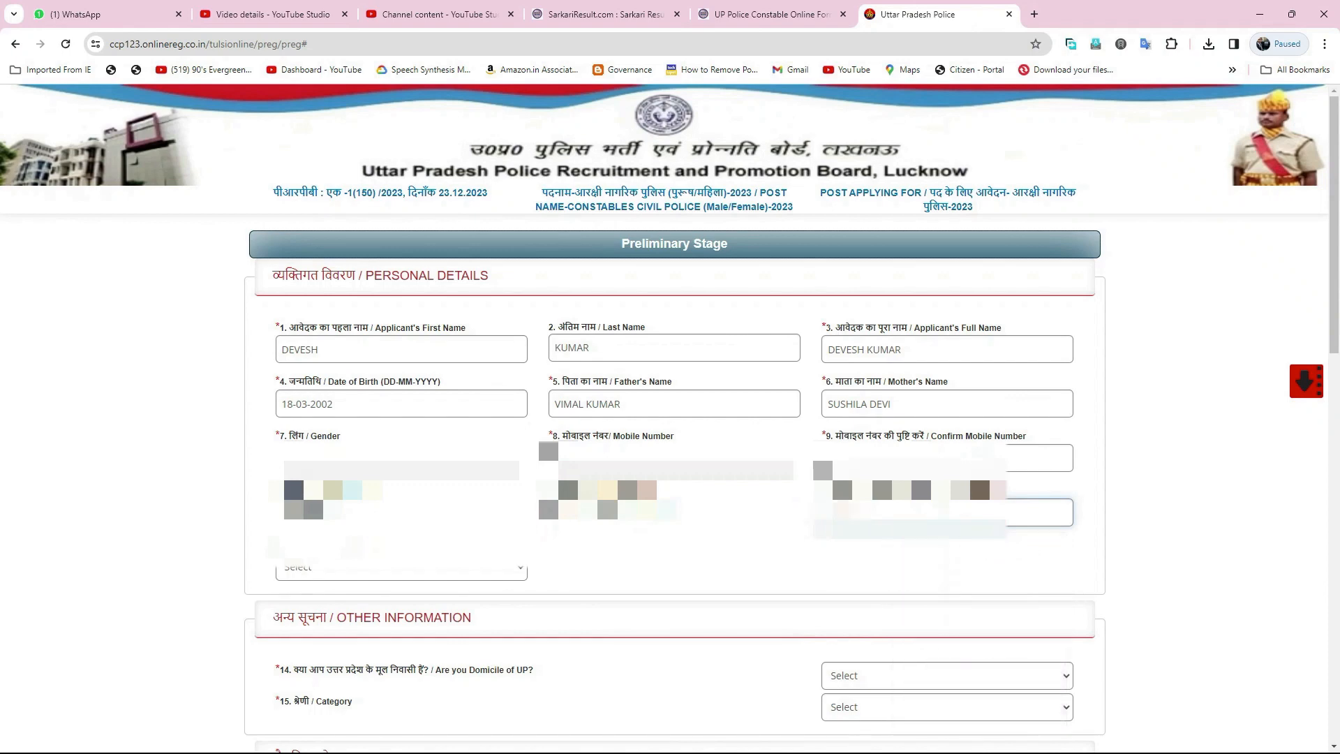
{"action": "type", "text": "@gmail.com"}
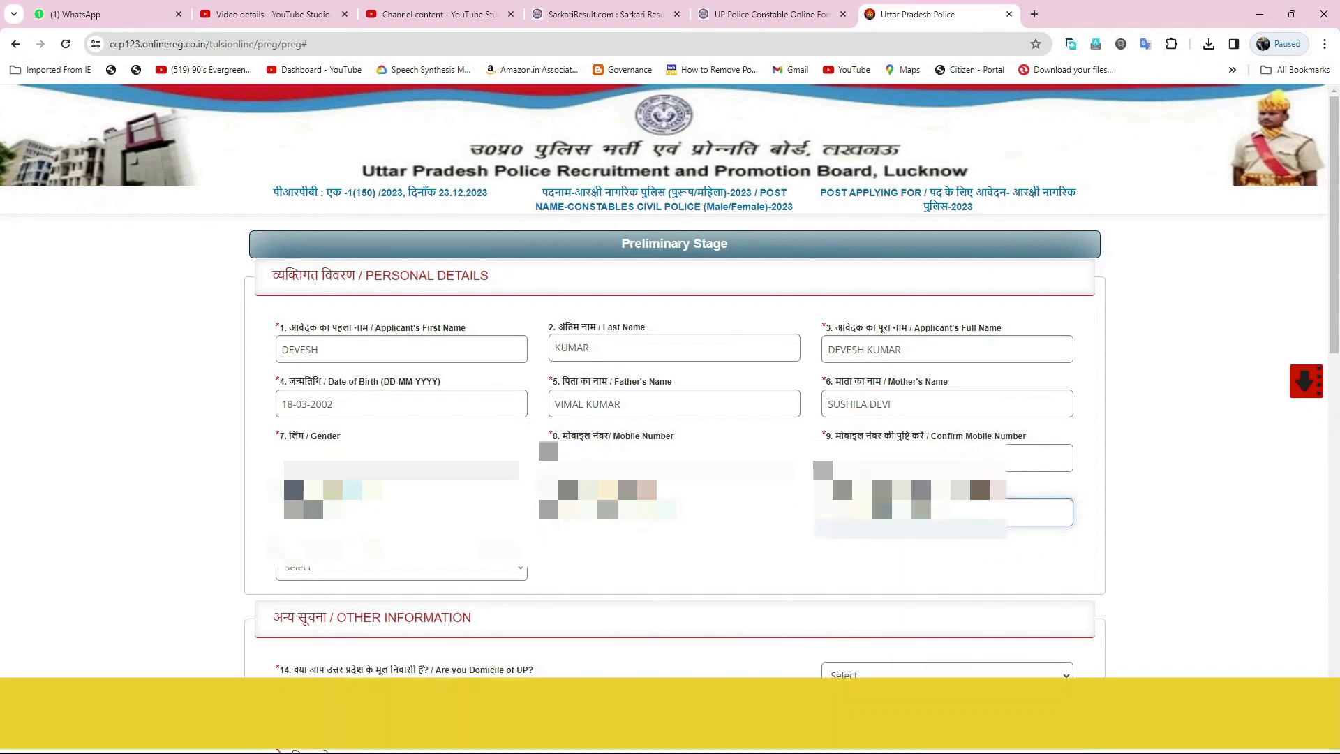
Step: Set nationality to INDIAN and answer Yes to Domicile of UP
{"action": "left_click", "coordinate": [372, 555]}
{"action": "left_click", "coordinate": [372, 603]}
{"action": "left_click_drag", "start_coordinate": [1335, 319], "coordinate": [1332, 452]}
{"action": "left_click", "coordinate": [885, 330]}
{"action": "left_click", "coordinate": [880, 373]}
{"action": "left_click", "coordinate": [876, 378]}
Step: Answer Yes to claiming reservation and set the domicile certificate date to 21-04-2021
{"action": "left_click", "coordinate": [872, 412]}
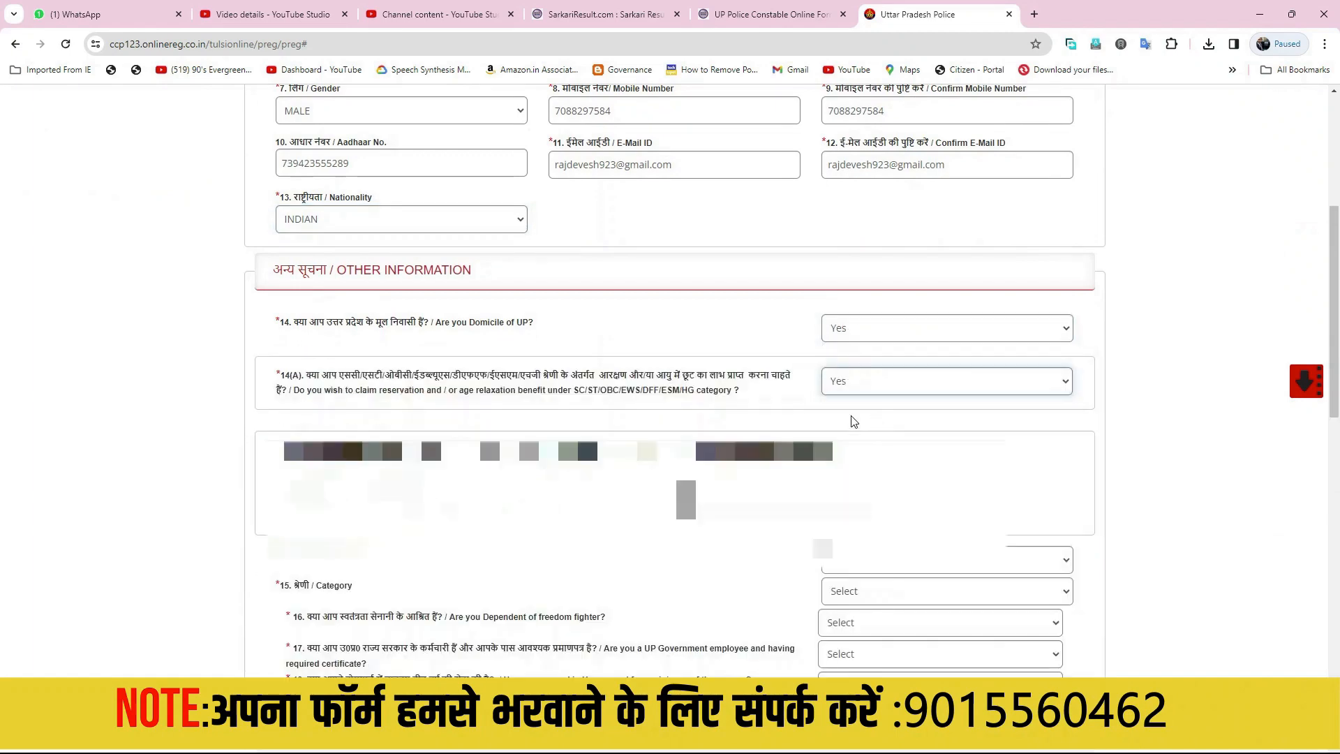
{"action": "scroll", "coordinate": [519, 419], "scroll_direction": "down", "scroll_amount": 1}
{"action": "left_click", "coordinate": [520, 419]}
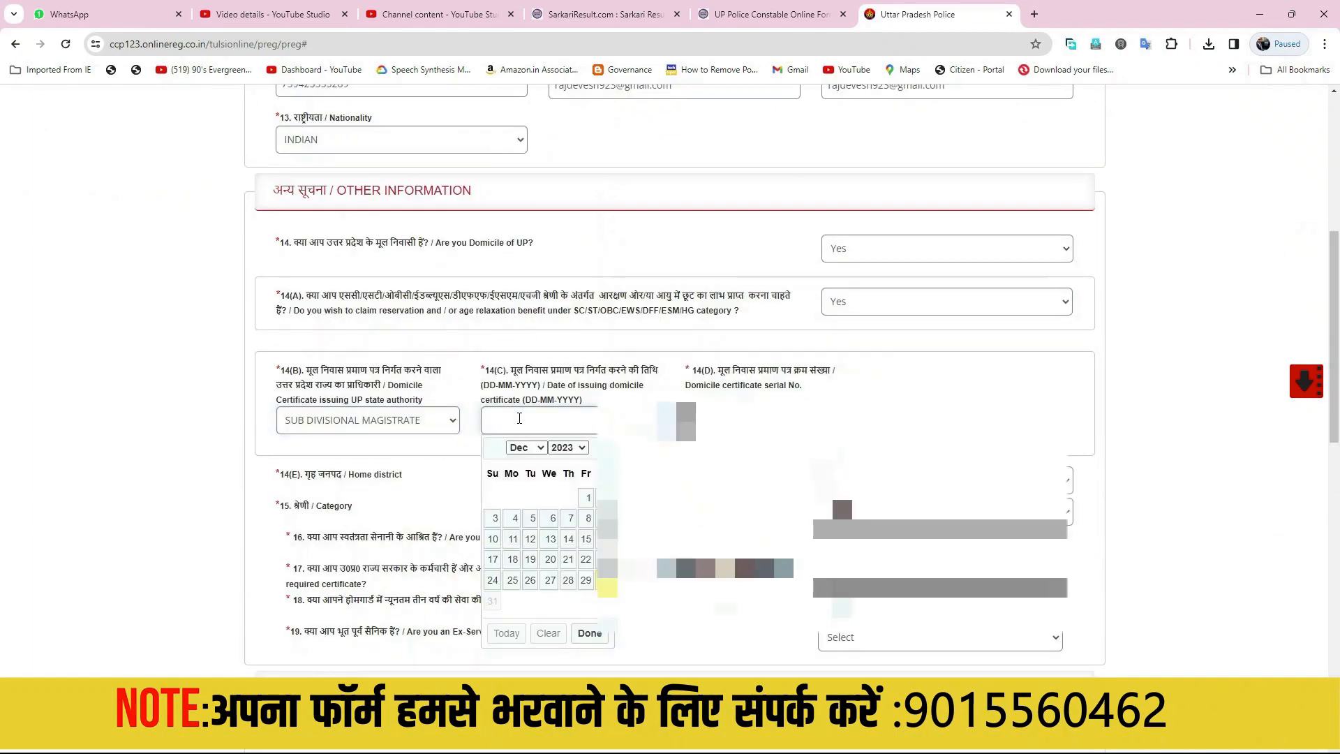
{"action": "left_click", "coordinate": [568, 447]}
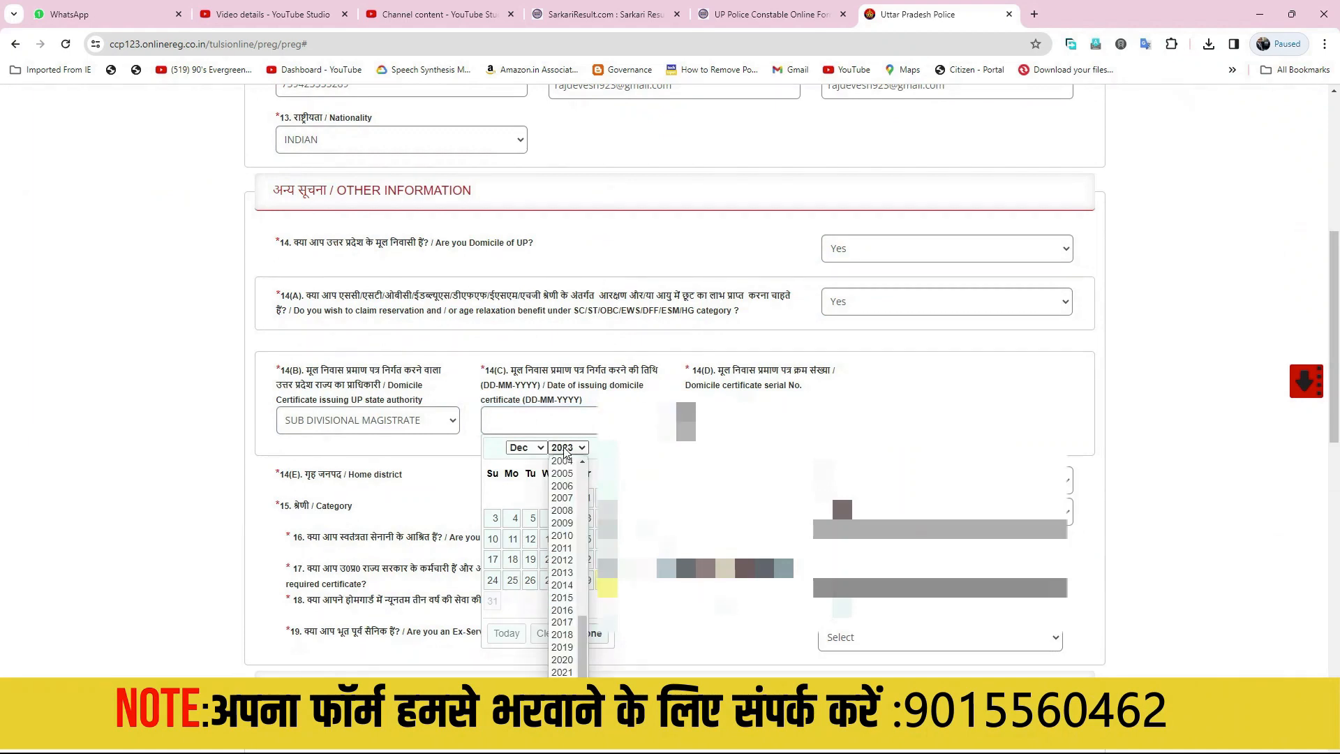
{"action": "left_click", "coordinate": [563, 671]}
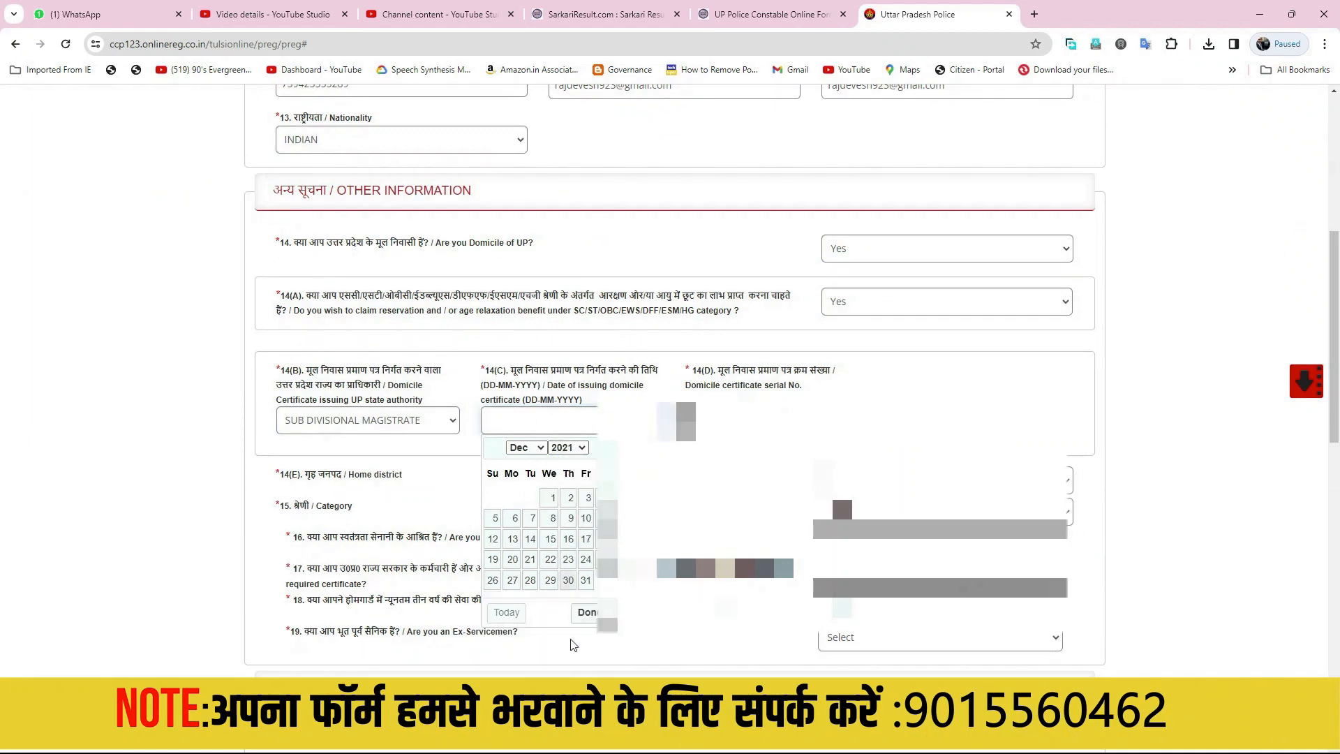
{"action": "left_click", "coordinate": [525, 448]}
{"action": "left_click", "coordinate": [520, 498]}
{"action": "left_click", "coordinate": [550, 560]}
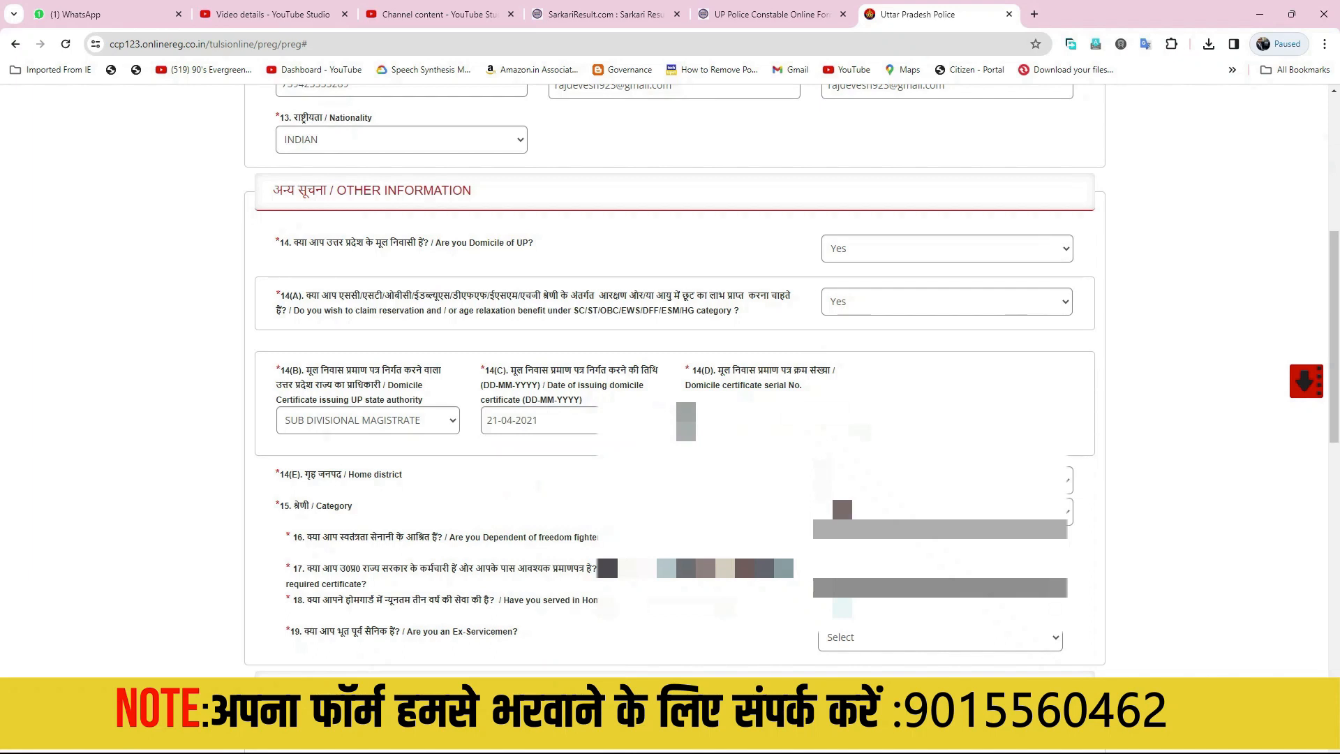
Step: Choose the home district, category SC, and TEHSILDAR as the certificate issuing authority
{"action": "left_click", "coordinate": [881, 480]}
{"action": "left_click", "coordinate": [879, 275]}
{"action": "left_click", "coordinate": [881, 512]}
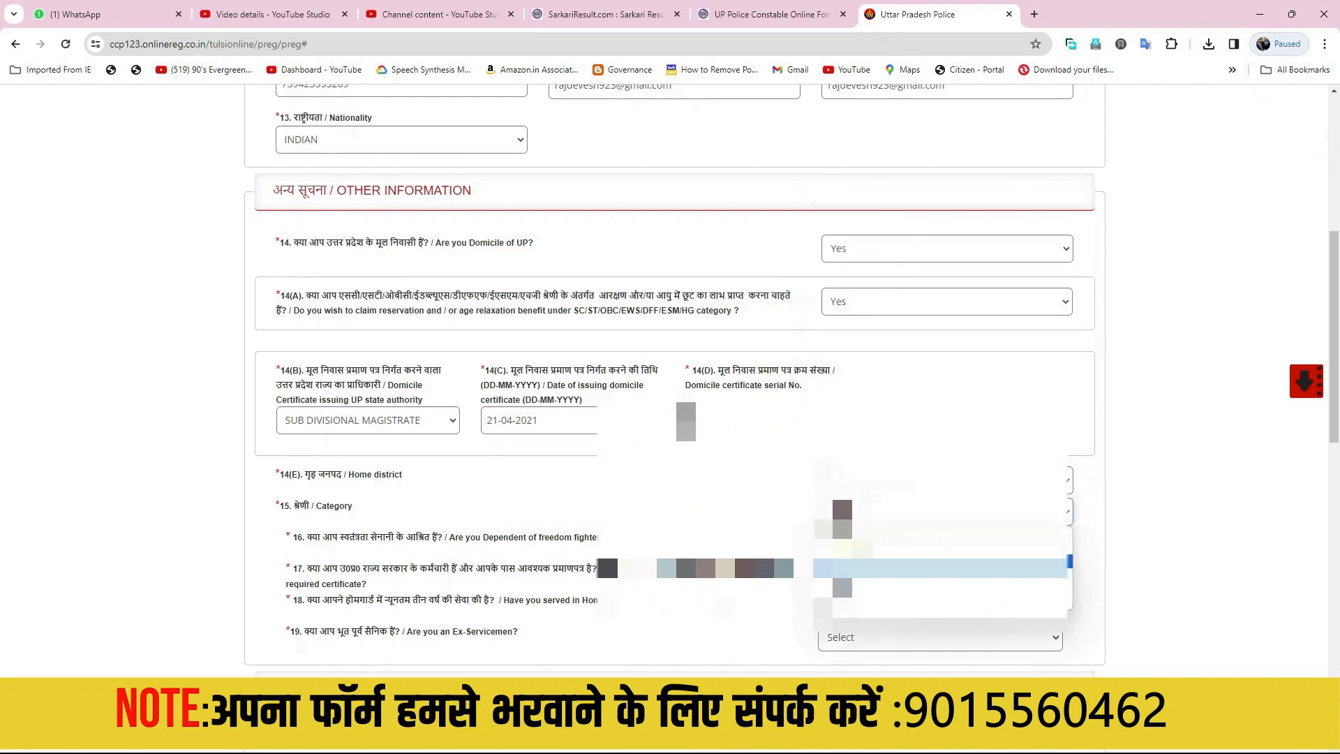
{"action": "left_click", "coordinate": [878, 559]}
{"action": "left_click", "coordinate": [393, 611]}
{"action": "left_click", "coordinate": [377, 655]}
Step: Set the category certificate date to 20-04-2021
{"action": "left_click", "coordinate": [533, 609]}
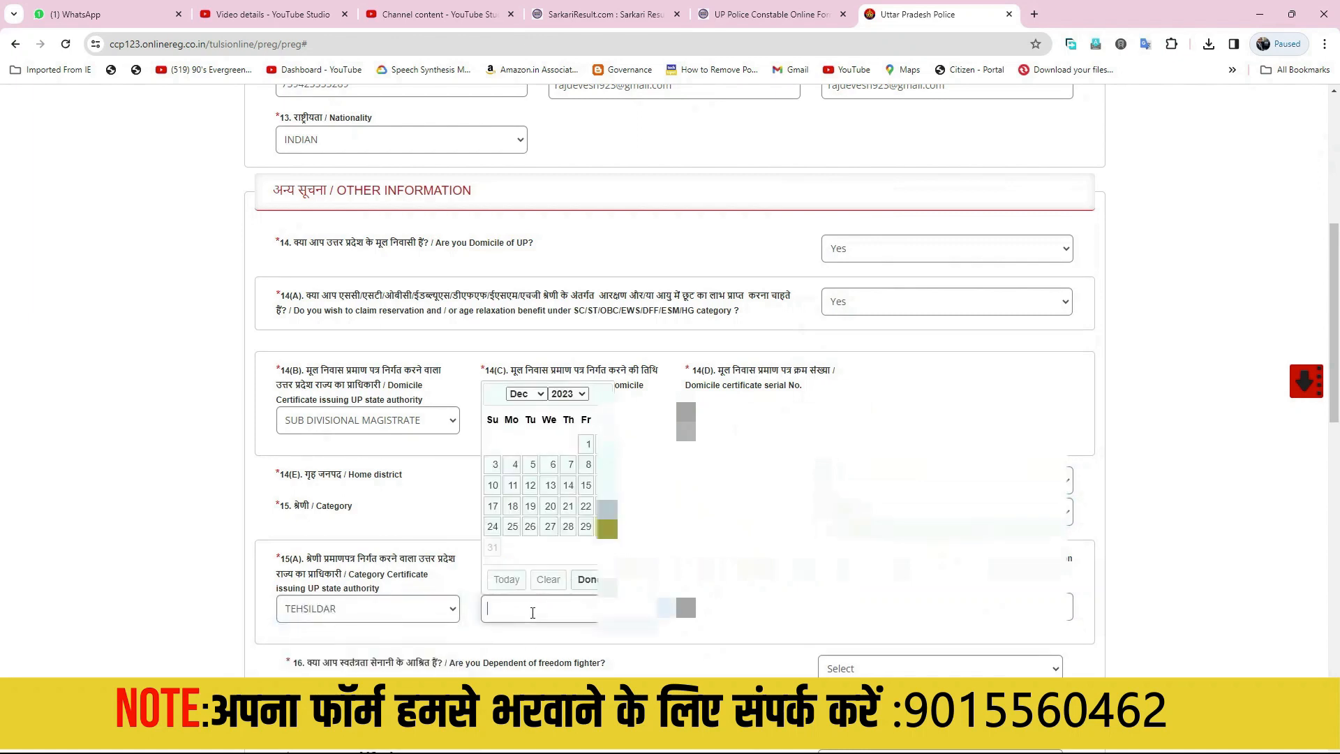
{"action": "left_click", "coordinate": [567, 394]}
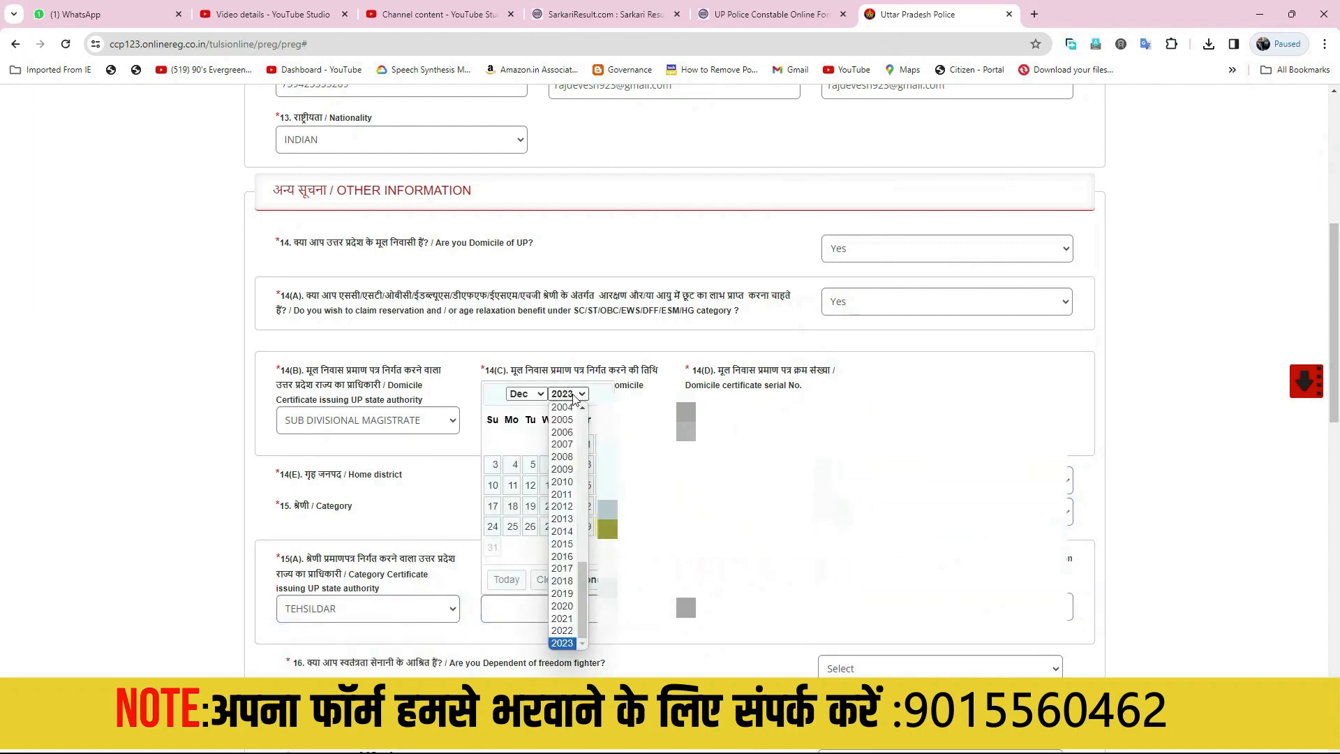
{"action": "left_click", "coordinate": [563, 619]}
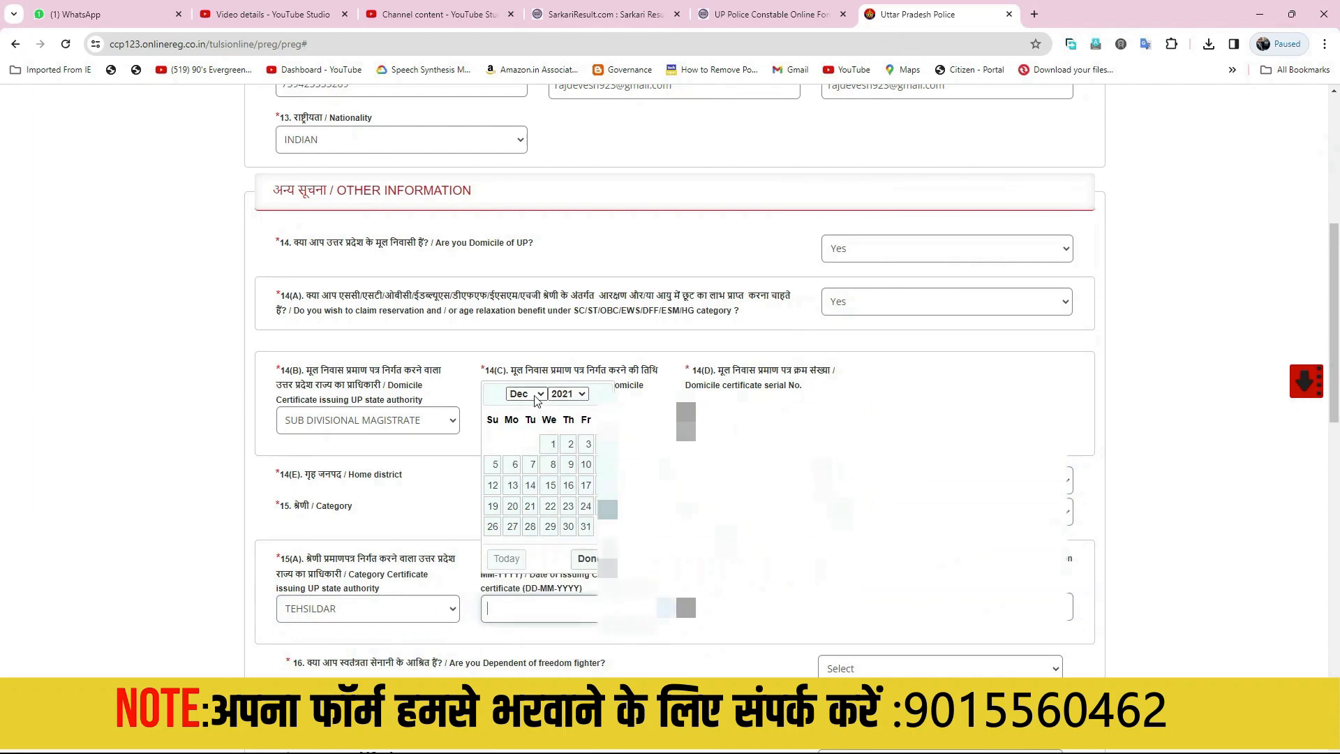
{"action": "left_click", "coordinate": [537, 395]}
{"action": "left_click", "coordinate": [521, 445]}
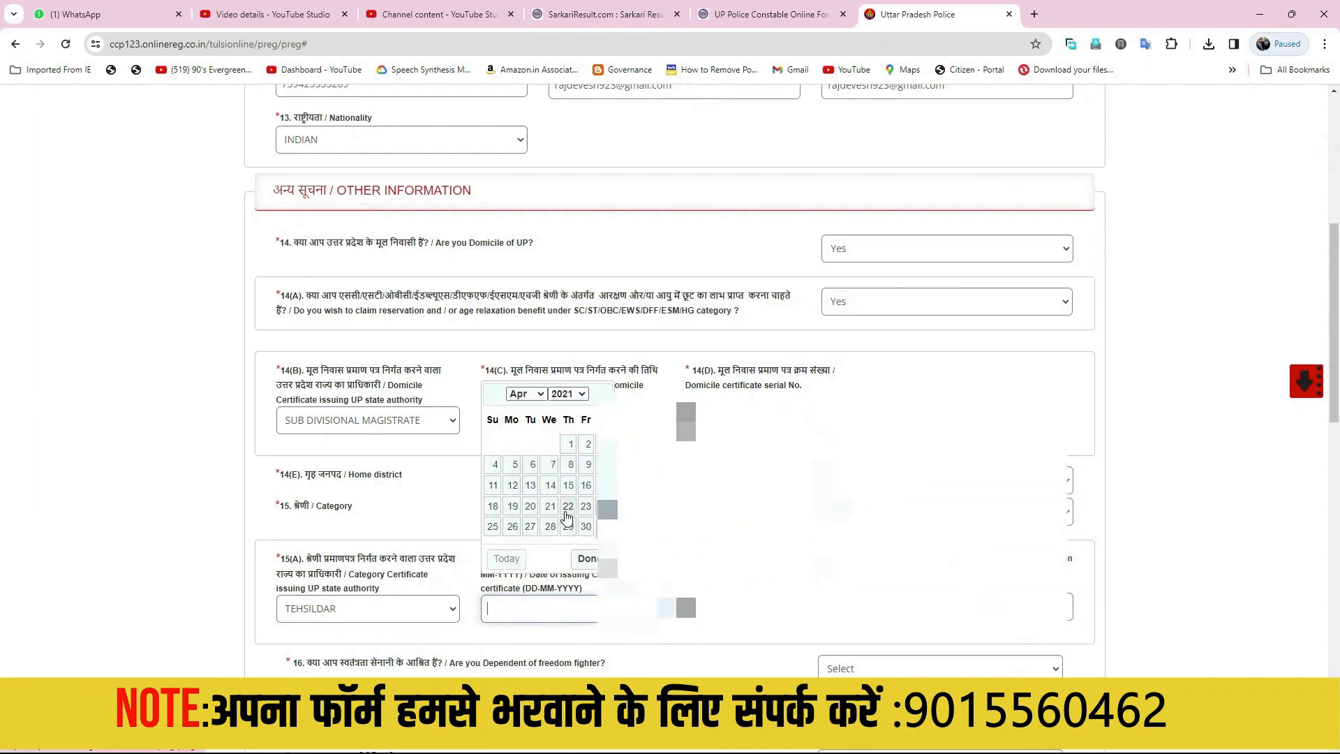
{"action": "left_click", "coordinate": [530, 507]}
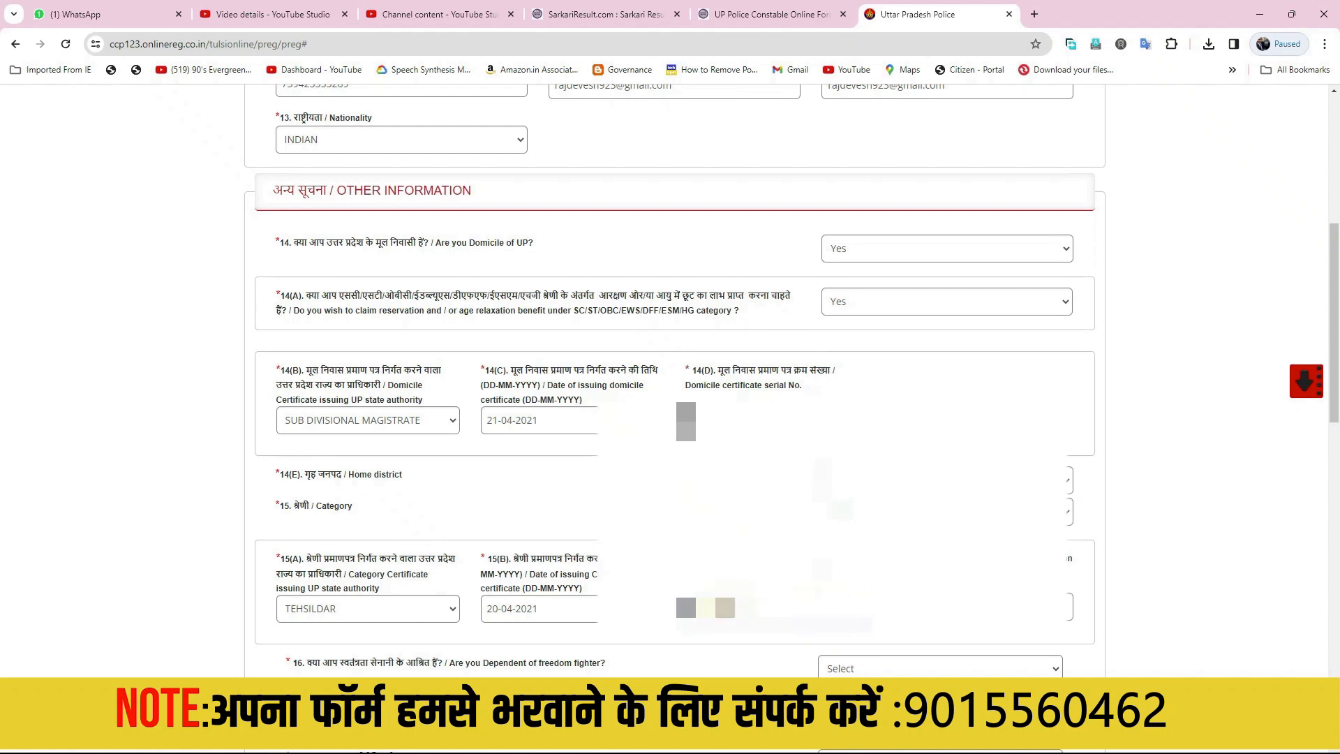
Step: Answer No to the freedom fighter, UP government employee, Homeguard and Ex-Servicemen questions
{"action": "left_click_drag", "start_coordinate": [1339, 372], "coordinate": [1339, 407]}
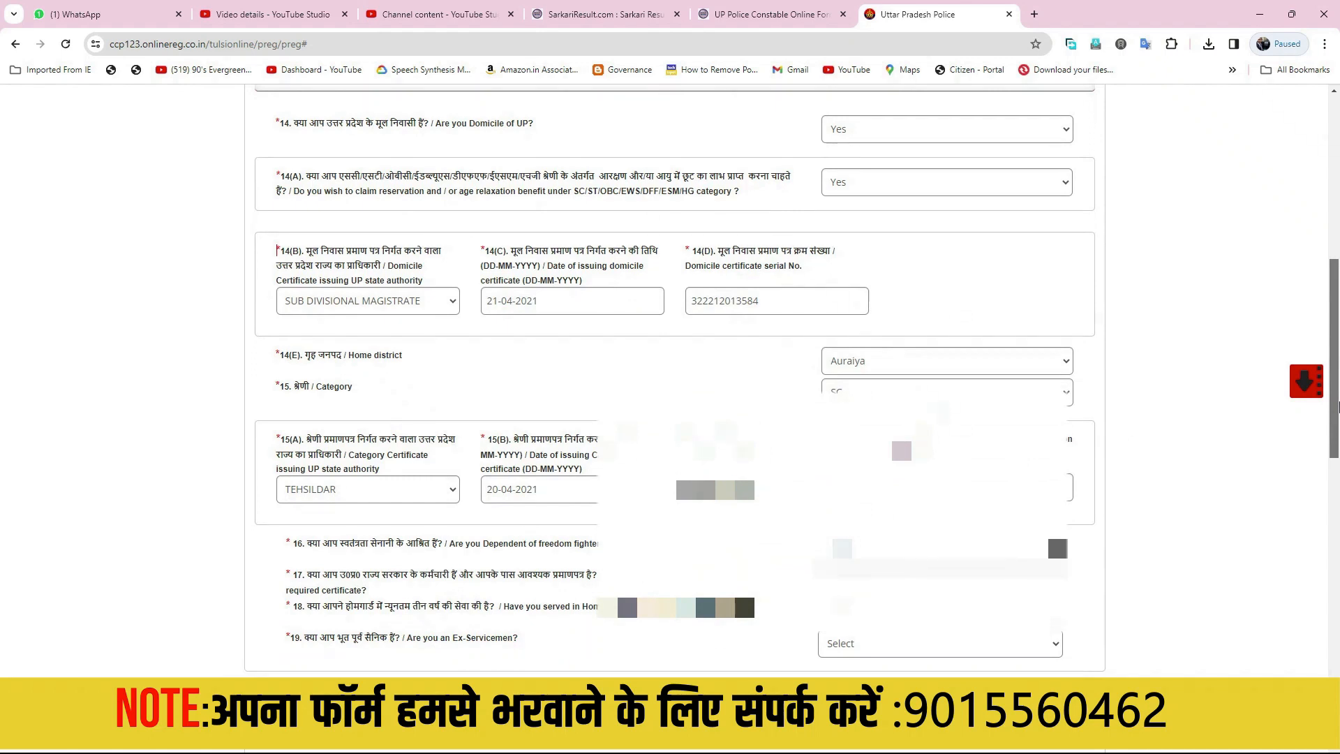
{"action": "left_click_drag", "start_coordinate": [1339, 407], "coordinate": [1339, 428]}
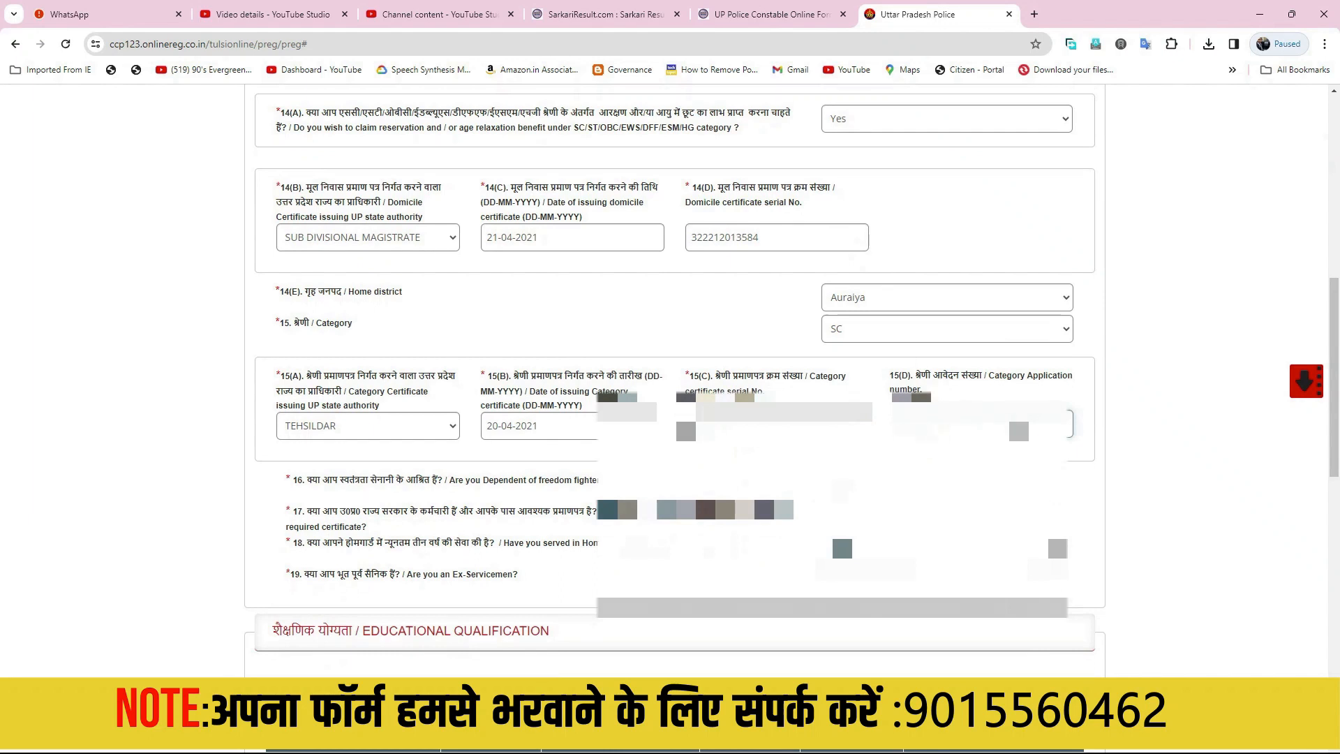
{"action": "left_click", "coordinate": [844, 490]}
{"action": "left_click", "coordinate": [845, 537]}
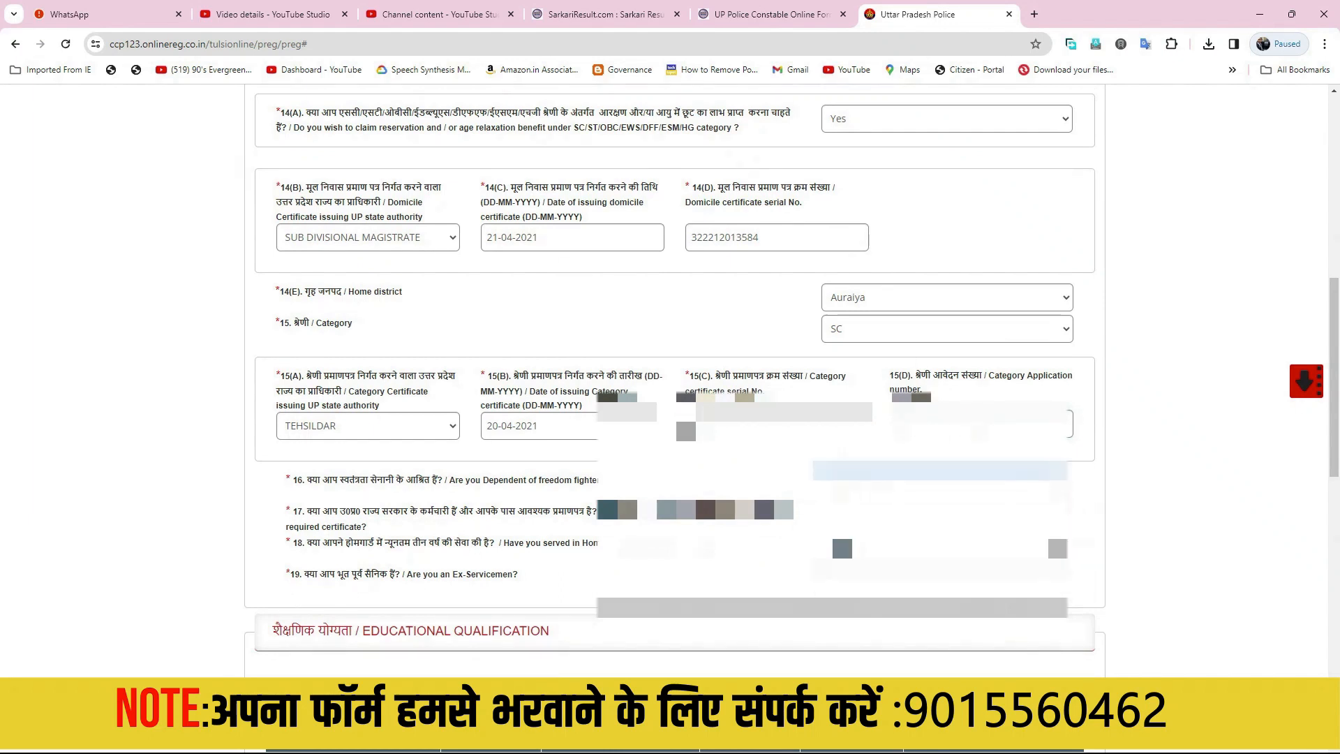
{"action": "left_click", "coordinate": [845, 519]}
{"action": "left_click", "coordinate": [845, 567]}
{"action": "left_click", "coordinate": [845, 550]}
{"action": "left_click", "coordinate": [845, 599]}
{"action": "left_click", "coordinate": [844, 582]}
{"action": "left_click", "coordinate": [847, 631]}
{"action": "left_click_drag", "start_coordinate": [1336, 391], "coordinate": [1338, 517]}
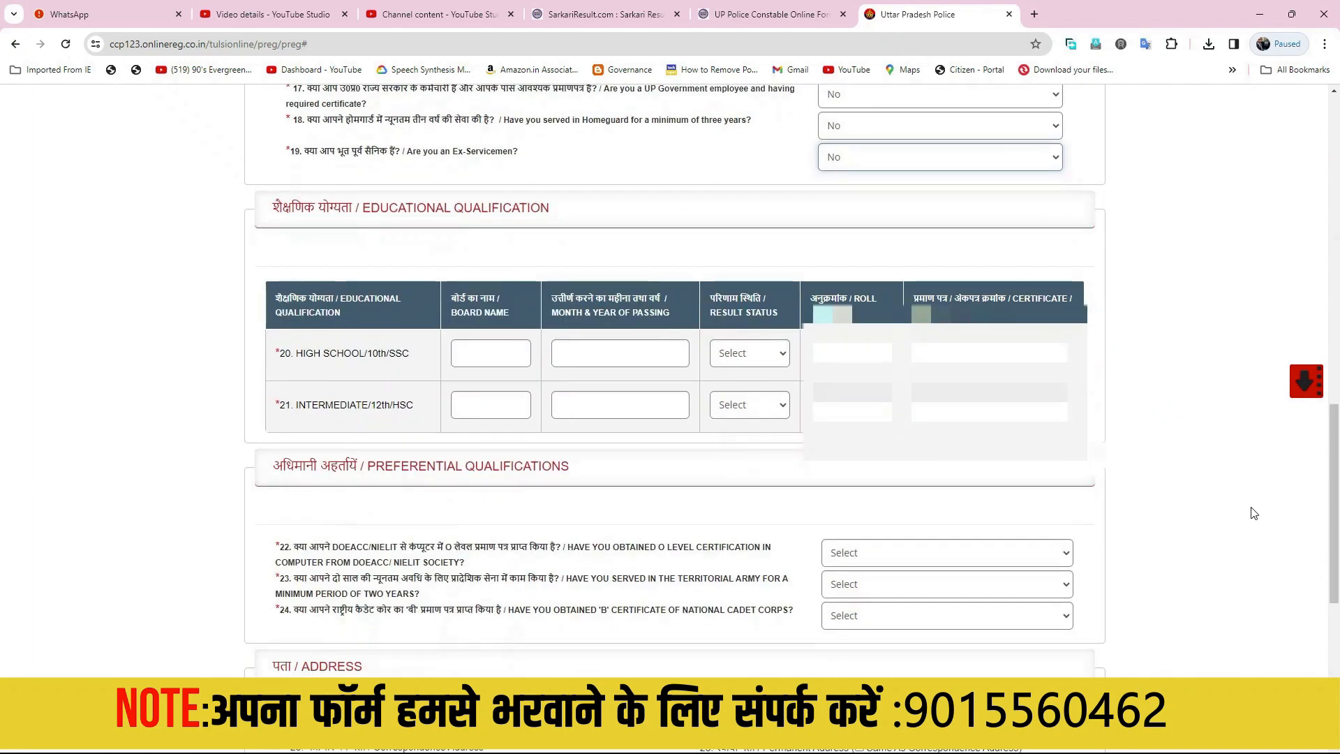
Step: Enter 'BOARD OF HIGH SCHOOL AND INTERMEDIATE EDUCATION UP' as the board for both qualification rows
{"action": "left_click", "coordinate": [494, 357]}
{"action": "type", "text": "BOARD OF HIGH SCHOOL AND INTER"}
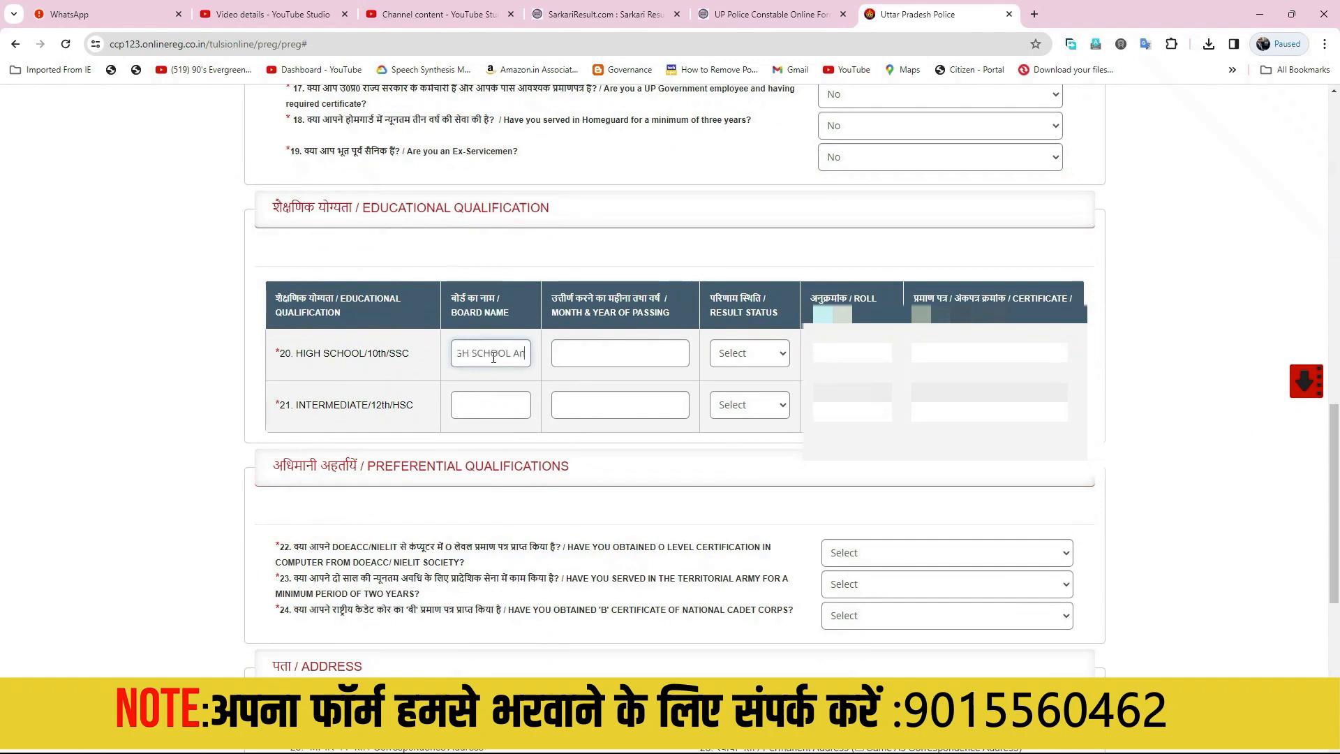
{"action": "type", "text": "MEDIATE EDUCATIO"}
{"action": "type", "text": "N UP"}
{"action": "key", "text": "ctrl+a"}
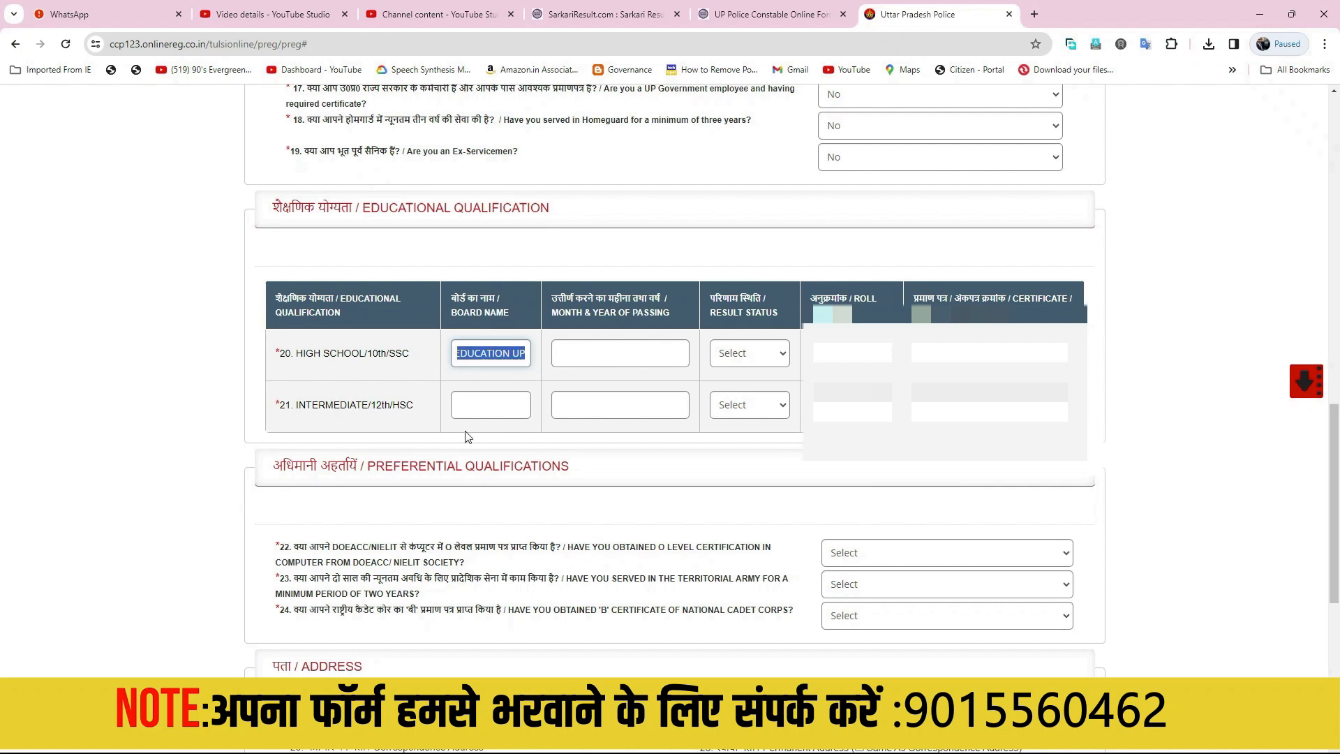
{"action": "left_click", "coordinate": [478, 403]}
{"action": "type", "text": "BOARD OF HIGH SCHOOL AND"}
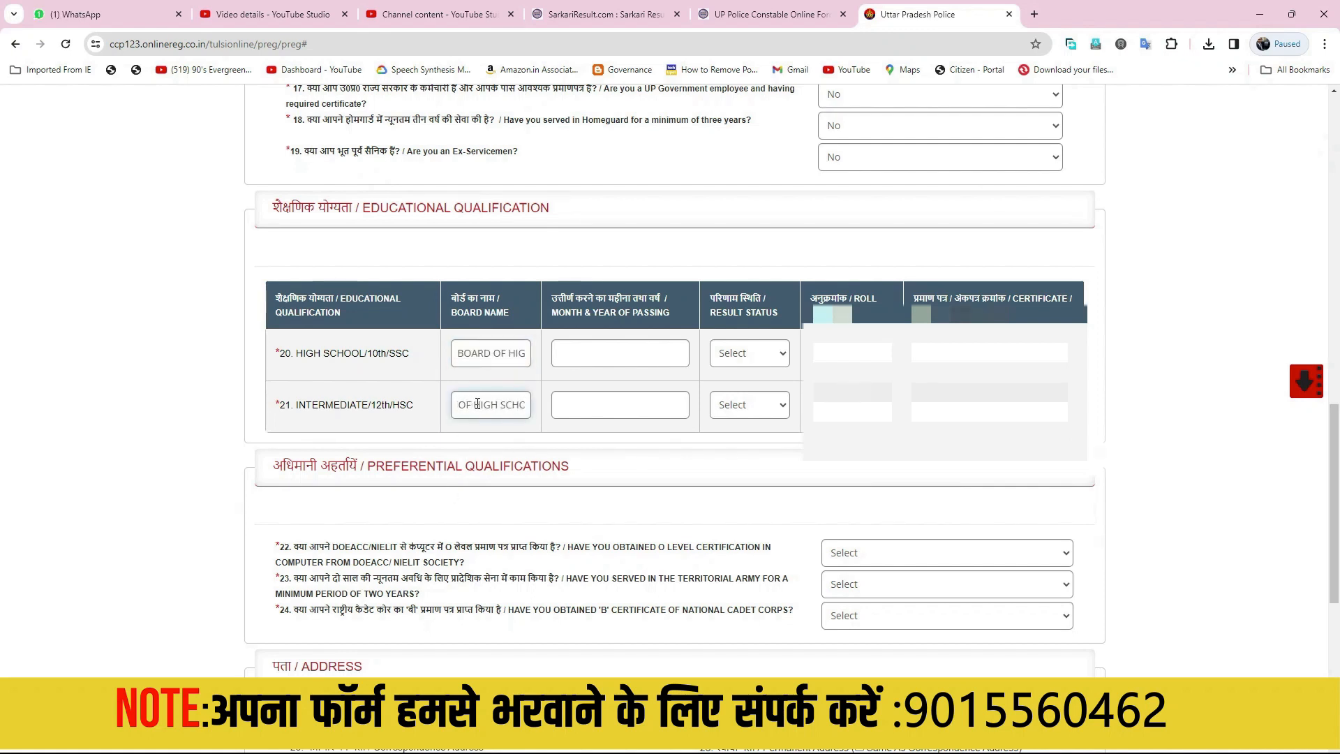
{"action": "left_click", "coordinate": [515, 357]}
{"action": "key", "text": "Right"}
{"action": "key", "text": "Right"}
{"action": "key", "text": "Right"}
{"action": "key", "text": "Right"}
{"action": "key", "text": "Right"}
{"action": "key", "text": "Right"}
{"action": "key", "text": "Right"}
{"action": "key", "text": "Right"}
{"action": "key", "text": "Right"}
{"action": "key", "text": "Right"}
{"action": "key", "text": "Right"}
{"action": "key", "text": "Right"}
{"action": "key", "text": "Right"}
{"action": "key", "text": "Right"}
{"action": "key", "text": "Right"}
{"action": "key", "text": "Right"}
{"action": "key", "text": "Right"}
{"action": "key", "text": "Right"}
{"action": "key", "text": "Right"}
{"action": "key", "text": "Right"}
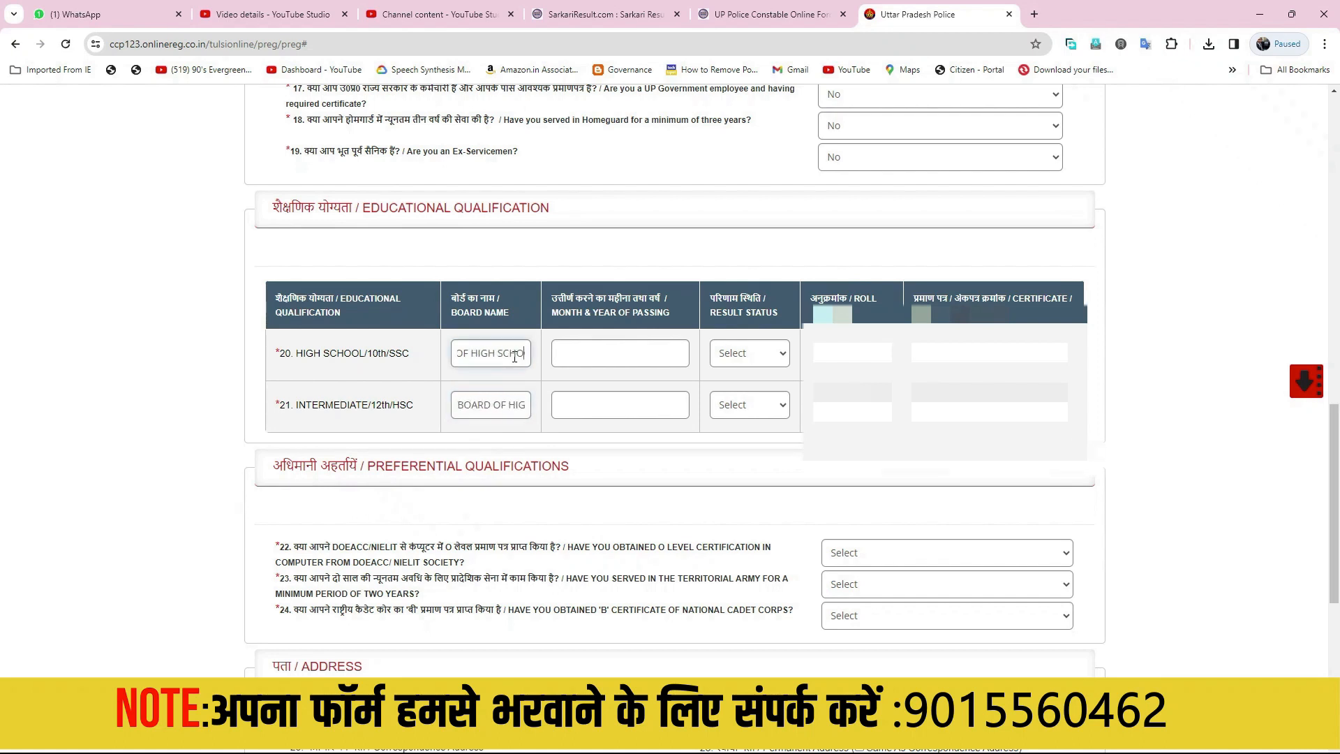
{"action": "left_click", "coordinate": [524, 411]}
{"action": "type", "text": "INTERMEDIATE"}
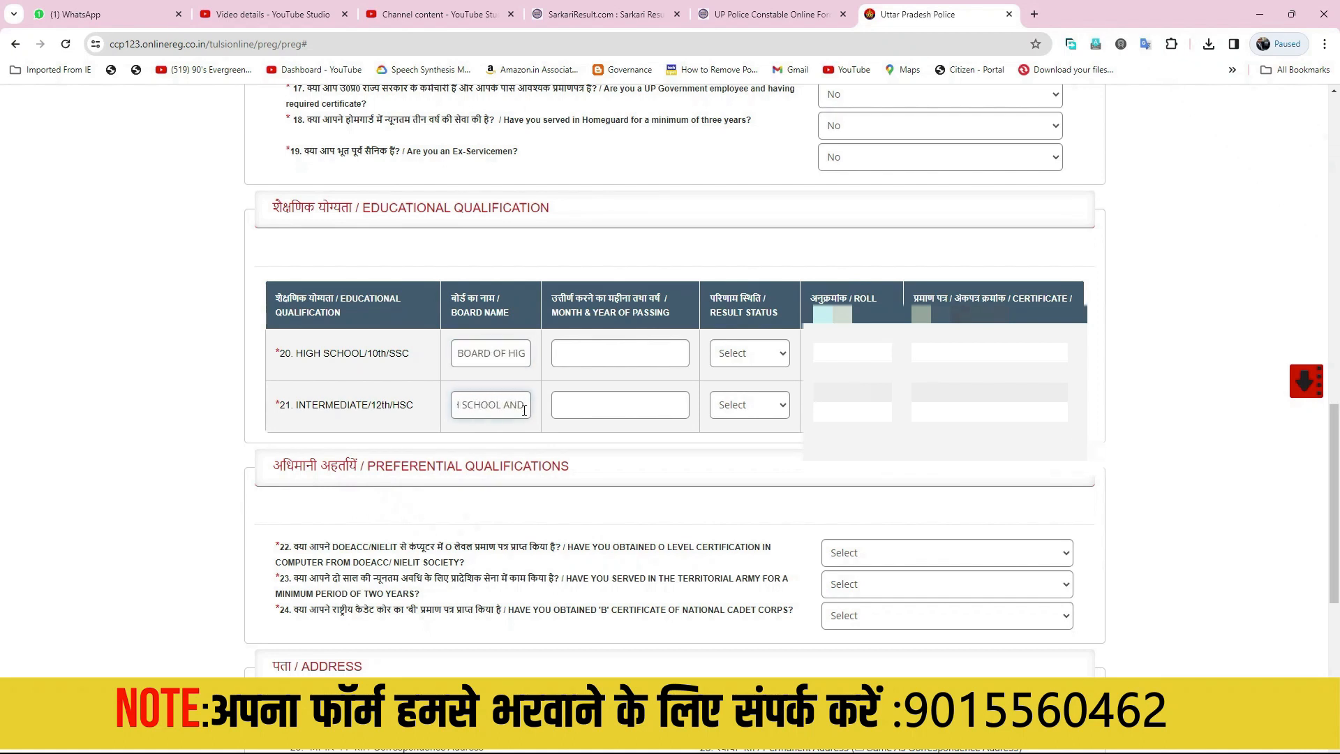
{"action": "type", "text": " EDUCATION UP"}
Step: Set the High School passing date to 04-2018 and its result to PASS
{"action": "left_click", "coordinate": [593, 362]}
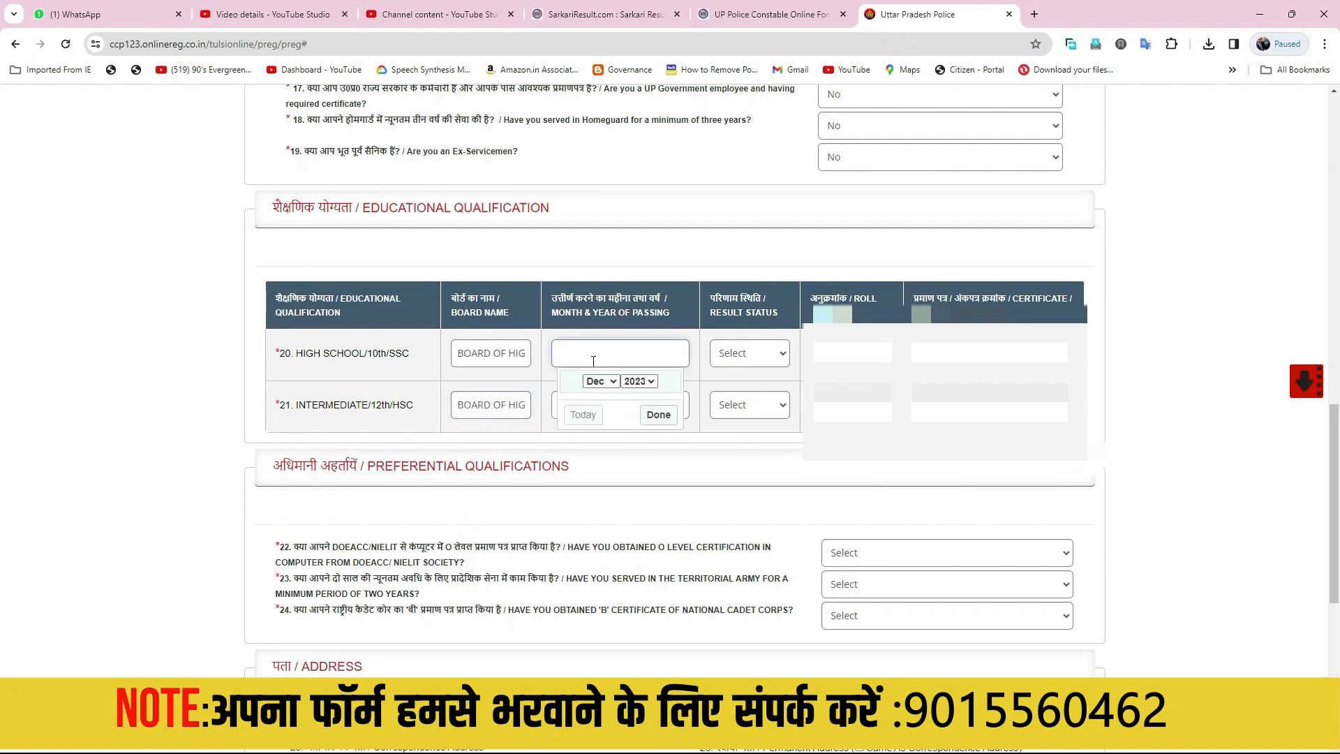
{"action": "left_click", "coordinate": [602, 382]}
{"action": "left_click", "coordinate": [650, 384]}
{"action": "left_click", "coordinate": [635, 569]}
{"action": "left_click", "coordinate": [661, 415]}
{"action": "left_click", "coordinate": [750, 354]}
{"action": "left_click", "coordinate": [733, 388]}
Step: Enter the High School roll number and certificate number
{"action": "left_click", "coordinate": [851, 353]}
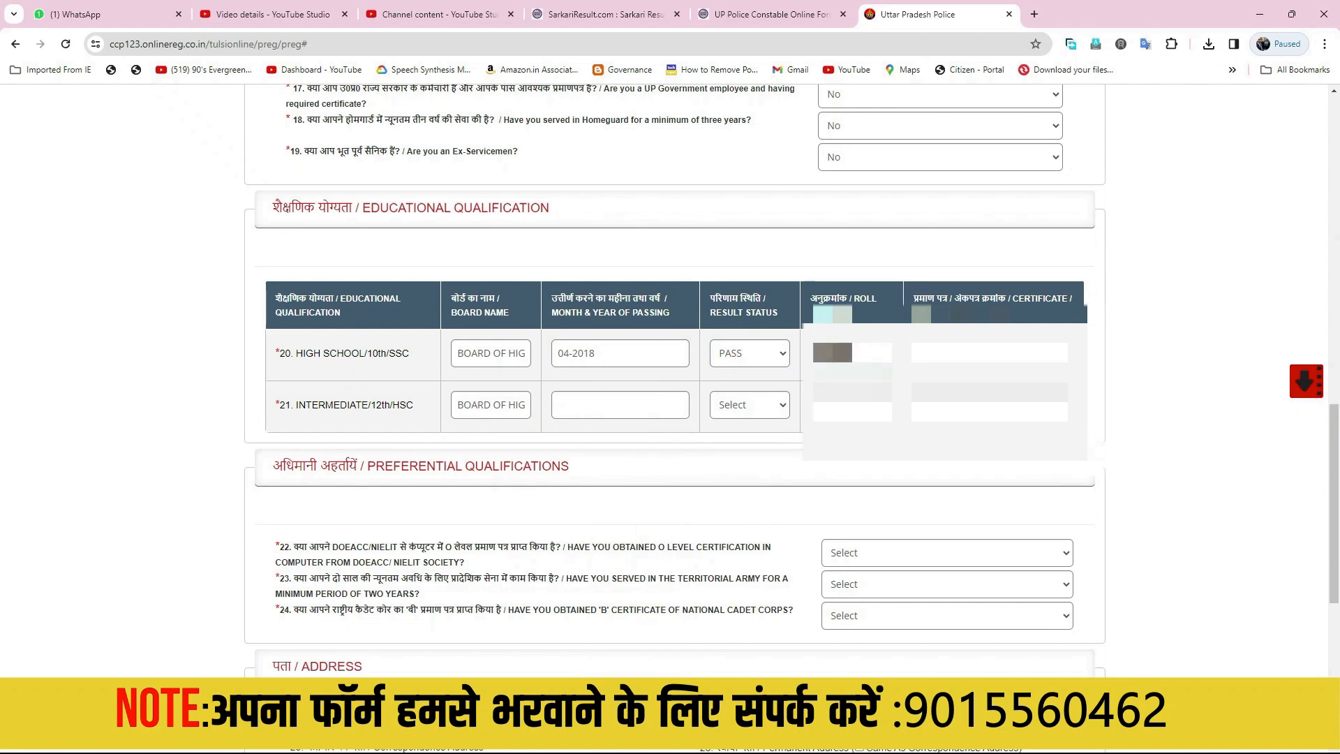
{"action": "scroll", "coordinate": [1002, 294], "scroll_direction": "down", "scroll_amount": 2}
{"action": "left_click", "coordinate": [984, 271]}
{"action": "scroll", "coordinate": [984, 294], "scroll_direction": "up", "scroll_amount": 3}
{"action": "left_click", "coordinate": [995, 437]}
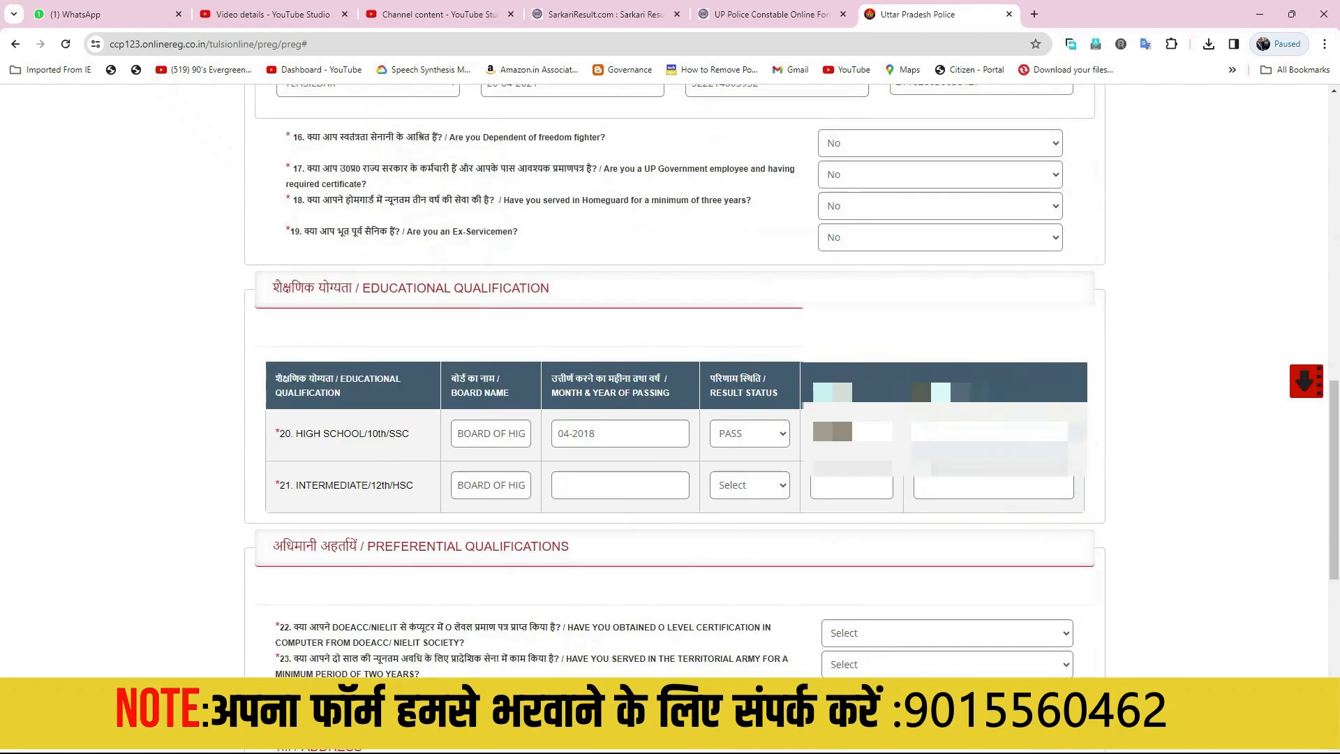
{"action": "type", "text": "0"}
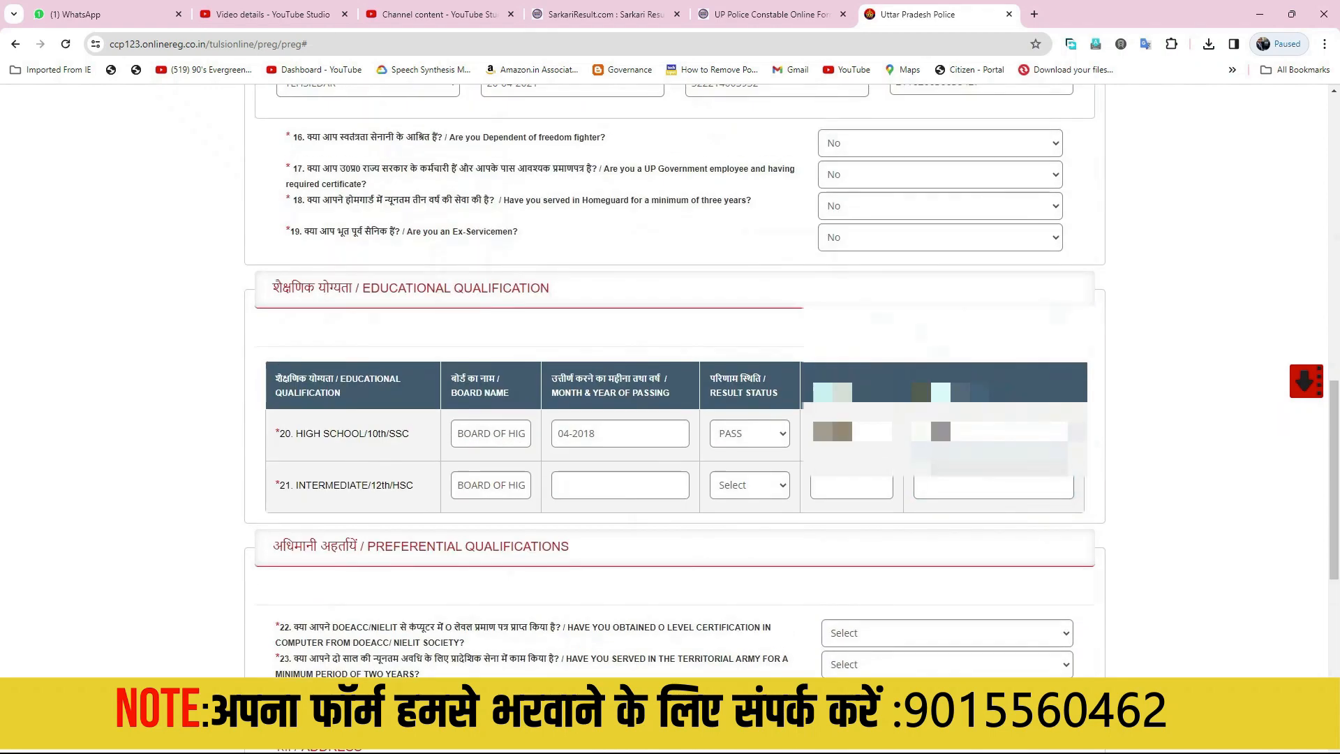
Step: Set Intermediate passing date 06-2020, result PASS, and enter its roll and certificate numbers
{"action": "left_click", "coordinate": [571, 493]}
{"action": "left_click", "coordinate": [601, 513]}
{"action": "left_click", "coordinate": [599, 595]}
{"action": "left_click", "coordinate": [640, 514]}
{"action": "left_click", "coordinate": [640, 500]}
{"action": "left_click", "coordinate": [659, 547]}
{"action": "left_click", "coordinate": [838, 478]}
{"action": "left_click", "coordinate": [936, 484]}
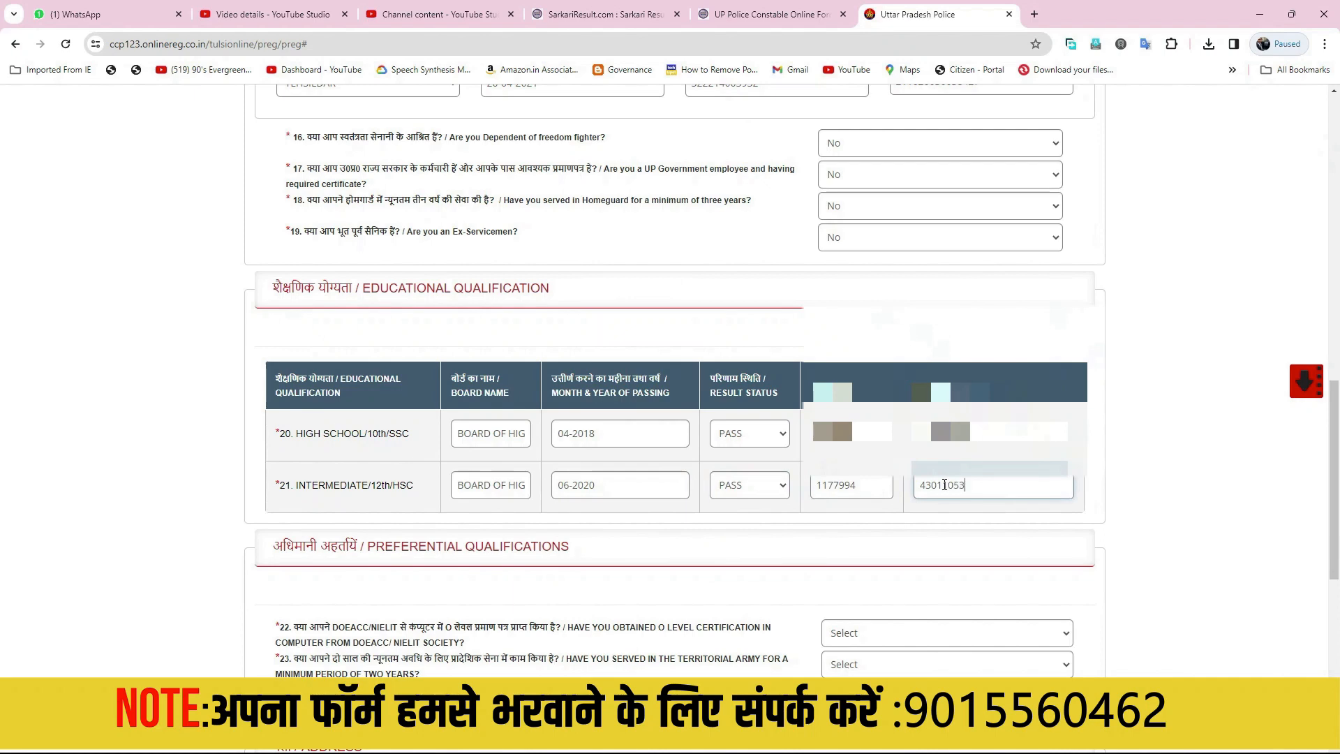
Step: Answer No to the O Level certification question
{"action": "scroll", "coordinate": [829, 377], "scroll_direction": "down", "scroll_amount": 6}
{"action": "left_click", "coordinate": [848, 201]}
{"action": "left_click", "coordinate": [849, 250]}
{"action": "left_click", "coordinate": [861, 234]}
Step: Answer No to the Territorial Army and NCC certificate questions
{"action": "left_click", "coordinate": [851, 281]}
{"action": "left_click", "coordinate": [852, 264]}
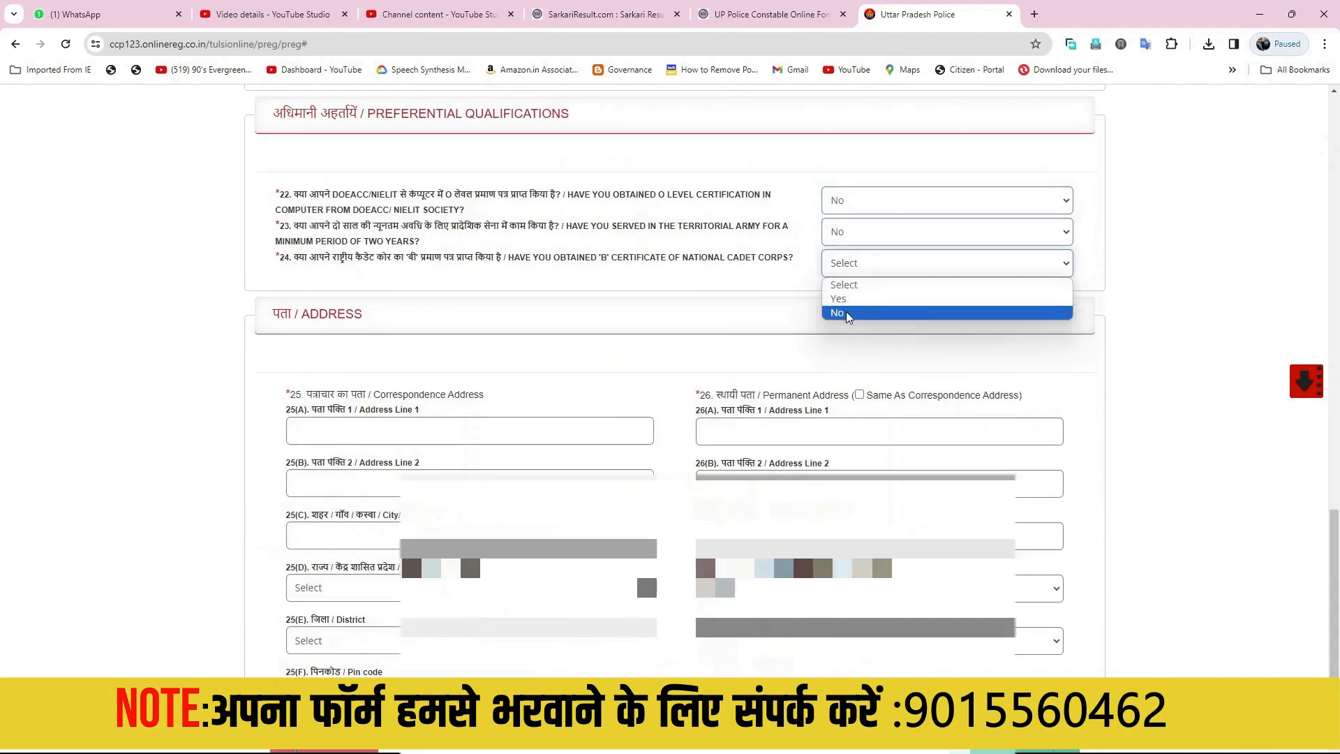
{"action": "left_click", "coordinate": [851, 314]}
Step: Enter the two correspondence address lines and the city or village
{"action": "left_click", "coordinate": [389, 429]}
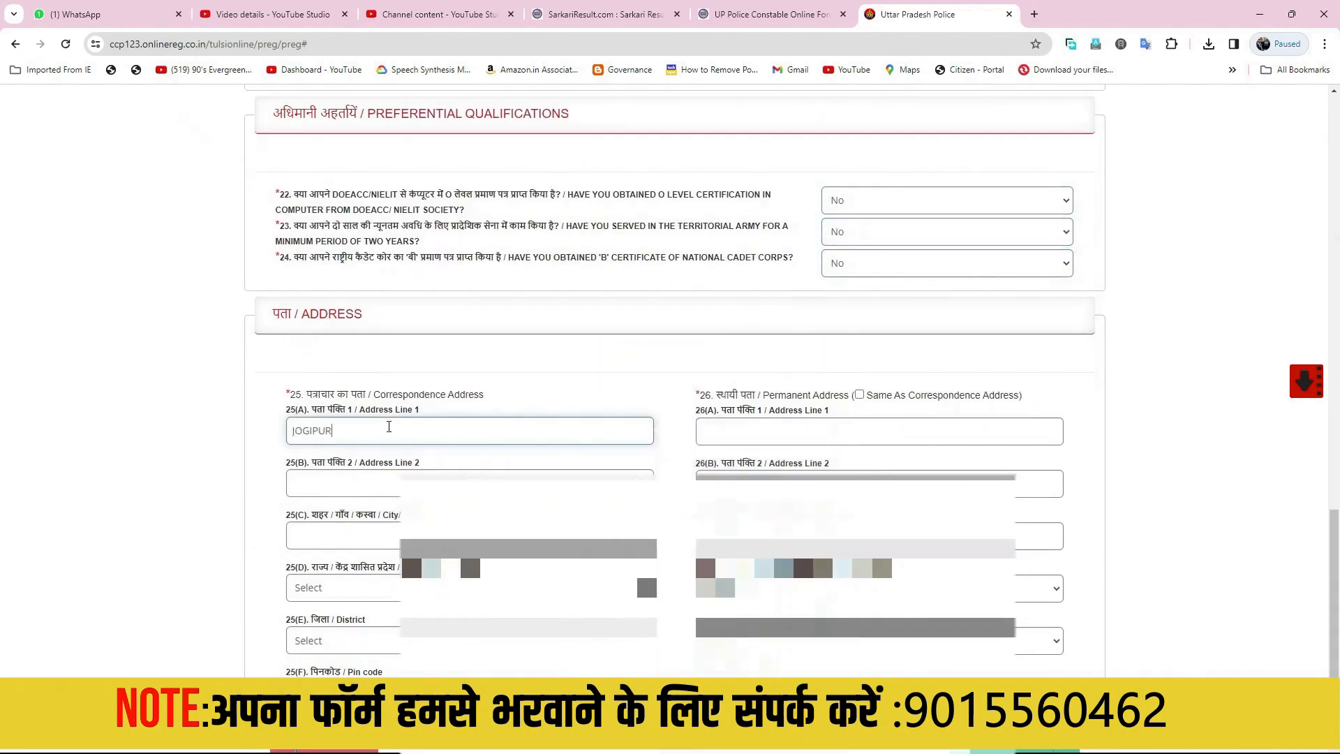
{"action": "scroll", "coordinate": [389, 426], "scroll_direction": "up", "scroll_amount": 1}
{"action": "left_click", "coordinate": [342, 553]}
{"action": "left_click", "coordinate": [346, 605]}
{"action": "type", "text": "AURAI"}
Step: Set the state to UTTAR PRADESH, choose the district, and enter the pin code
{"action": "scroll", "coordinate": [223, 600], "scroll_direction": "down", "scroll_amount": 3}
{"action": "left_click", "coordinate": [628, 480]}
{"action": "left_click_drag", "start_coordinate": [650, 241], "coordinate": [649, 367]}
{"action": "left_click", "coordinate": [363, 431]}
{"action": "left_click", "coordinate": [363, 533]}
{"action": "left_click", "coordinate": [373, 330]}
{"action": "left_click", "coordinate": [361, 583]}
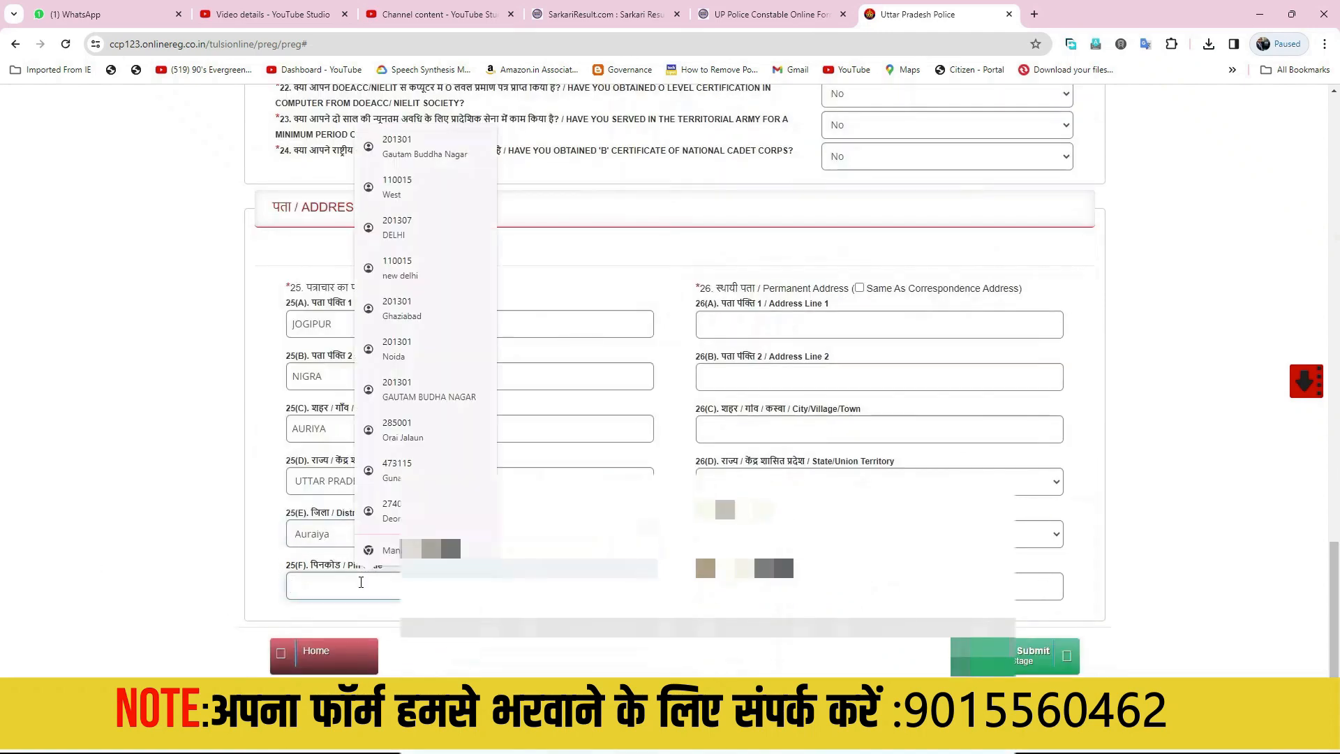
{"action": "type", "text": "206129"}
Step: Make the permanent address same as correspondence and submit for preliminary confirmation
{"action": "left_click", "coordinate": [859, 287]}
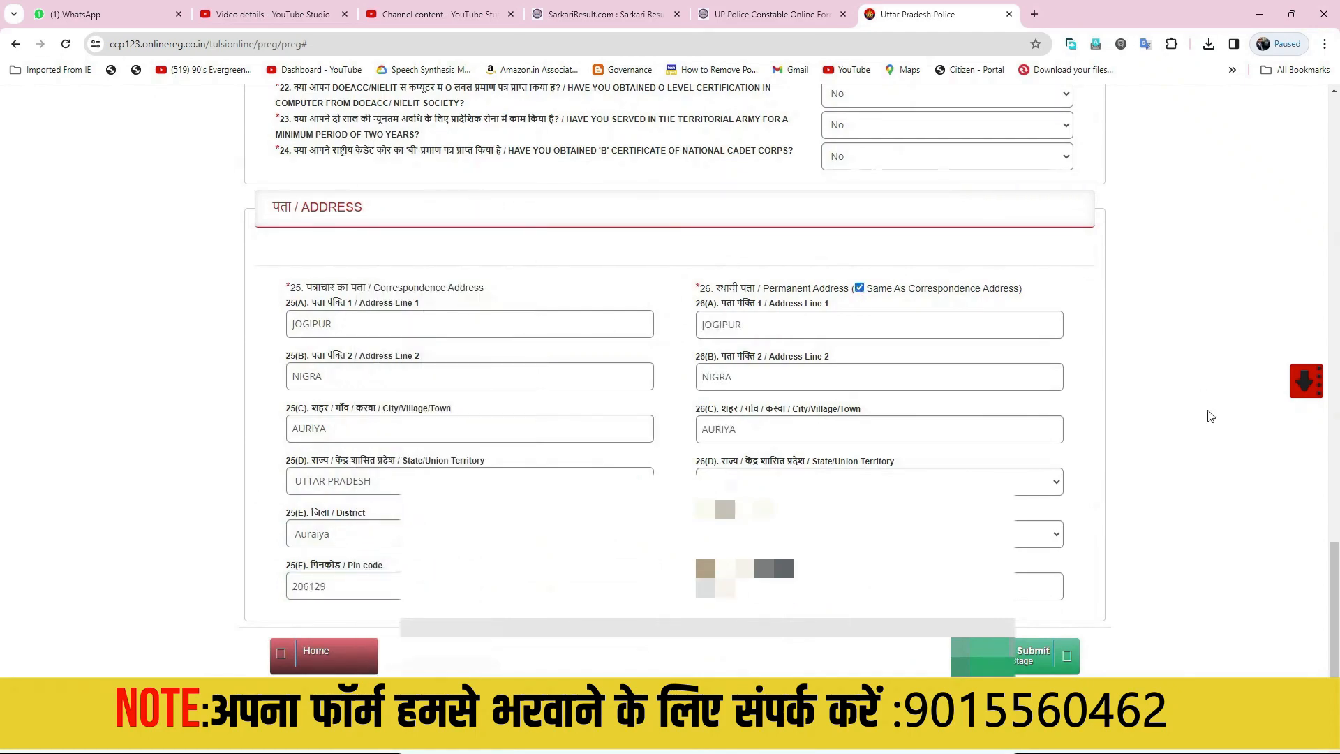
{"action": "left_click", "coordinate": [1016, 665]}
{"action": "left_click_drag", "start_coordinate": [1337, 199], "coordinate": [1336, 657]}
{"action": "left_click", "coordinate": [466, 648]}
Step: Accept all seven declarations, 01 through 07
{"action": "left_click", "coordinate": [313, 254]}
{"action": "left_click", "coordinate": [312, 304]}
{"action": "left_click", "coordinate": [313, 342]}
{"action": "left_click", "coordinate": [313, 380]}
{"action": "left_click", "coordinate": [313, 429]}
{"action": "left_click", "coordinate": [313, 467]}
{"action": "left_click", "coordinate": [313, 505]}
Step: Enter the captcha code and proceed to the OTP Activation page
{"action": "left_click", "coordinate": [476, 644]}
{"action": "type", "text": "2"}
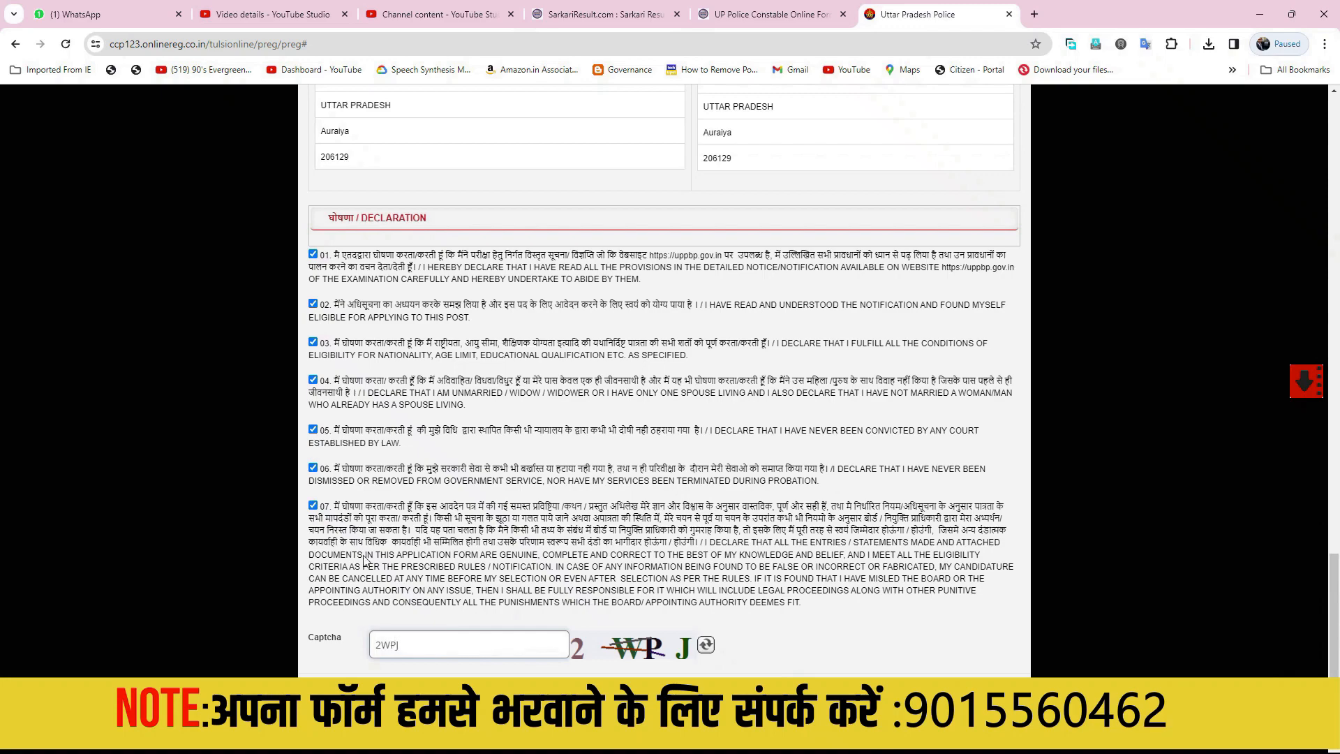
{"action": "type", "text": "WP"}
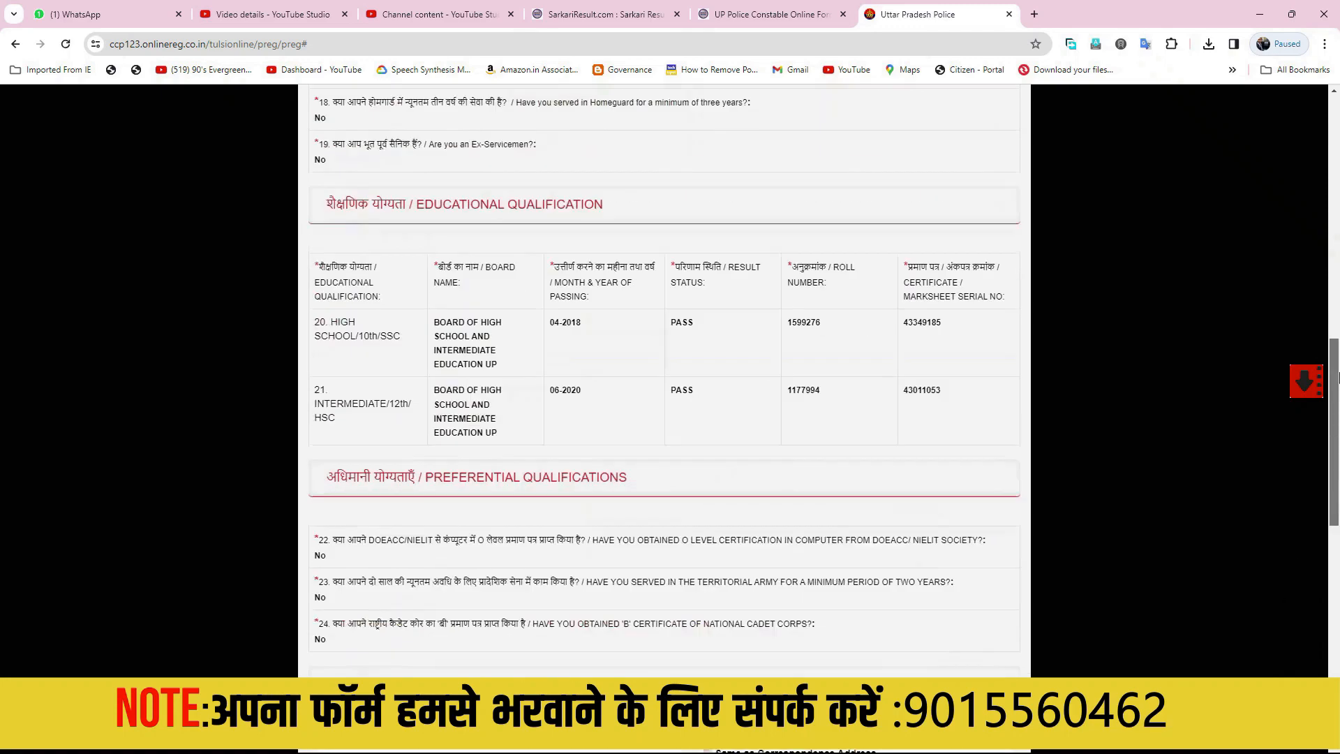
{"action": "scroll", "coordinate": [670, 349], "scroll_direction": "up", "scroll_amount": 10}
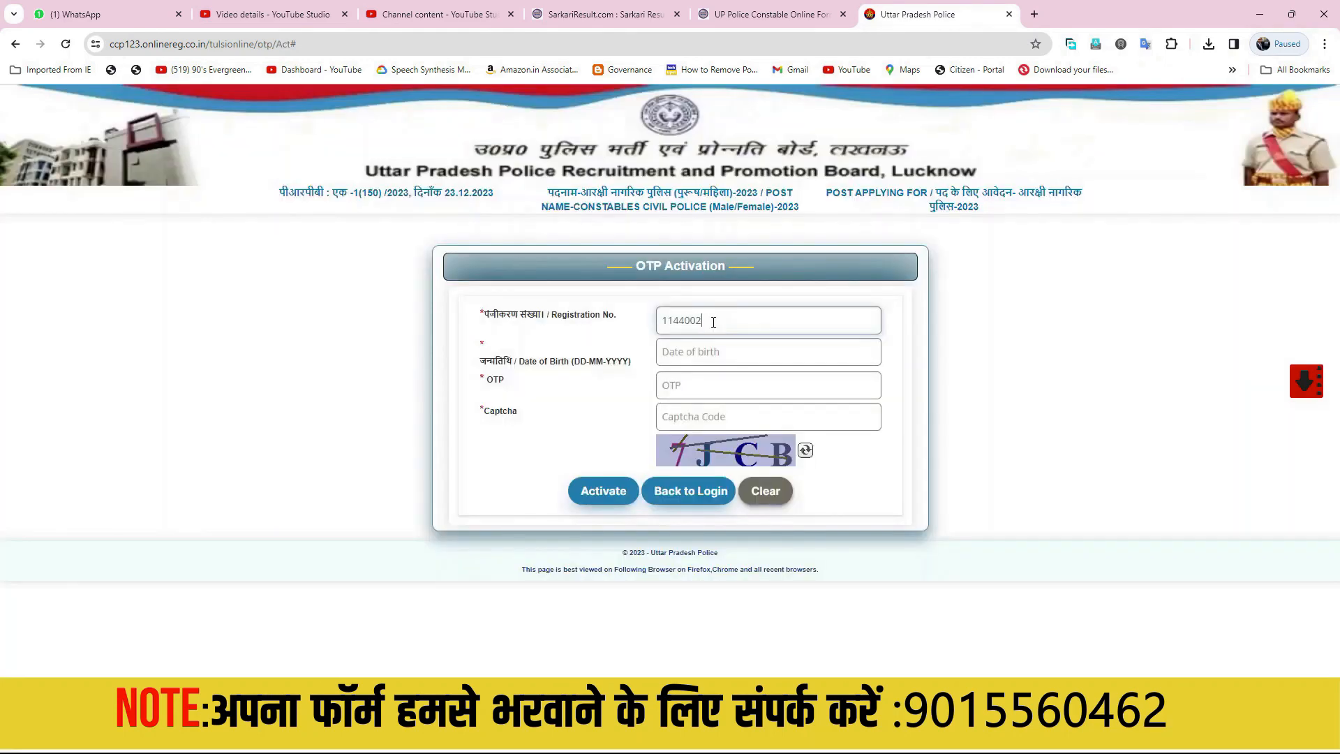
{"action": "left_click", "coordinate": [691, 353]}
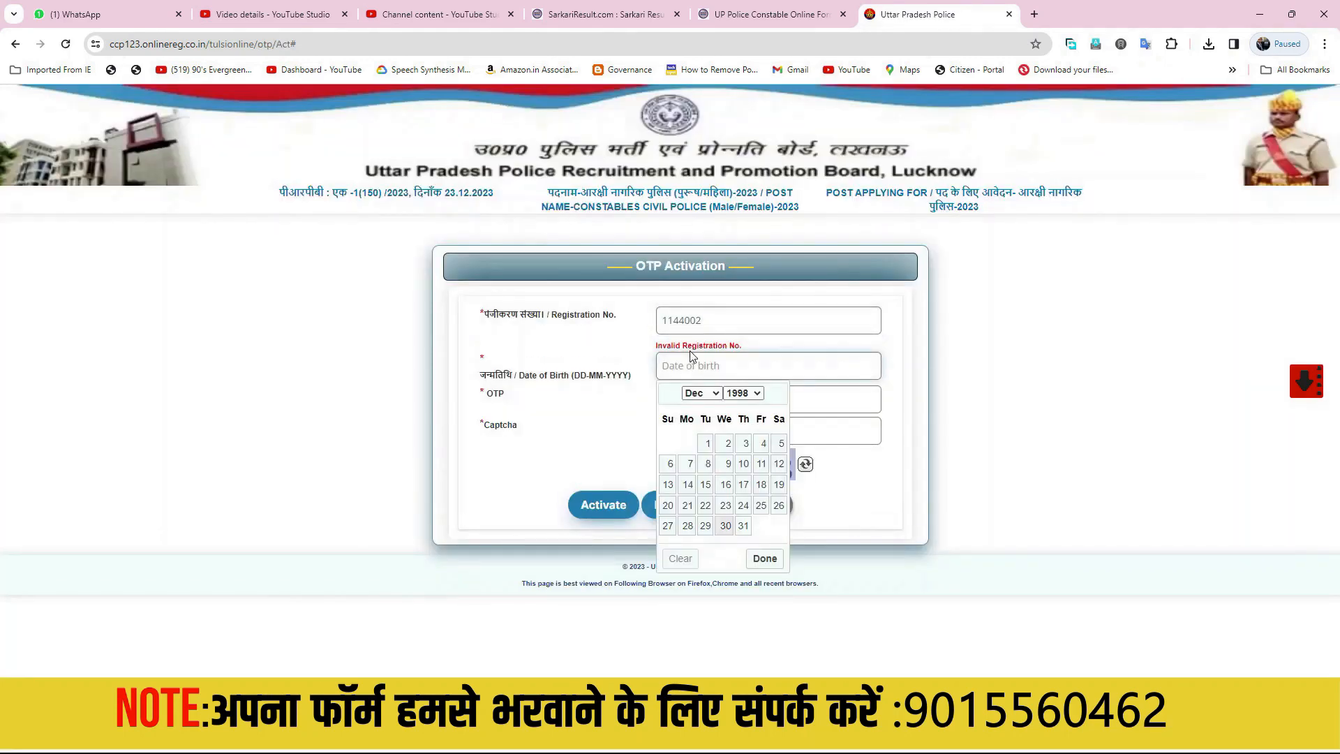
Step: Pick the candidate's date of birth (year, month, day) in the calendar
{"action": "left_click", "coordinate": [742, 393]}
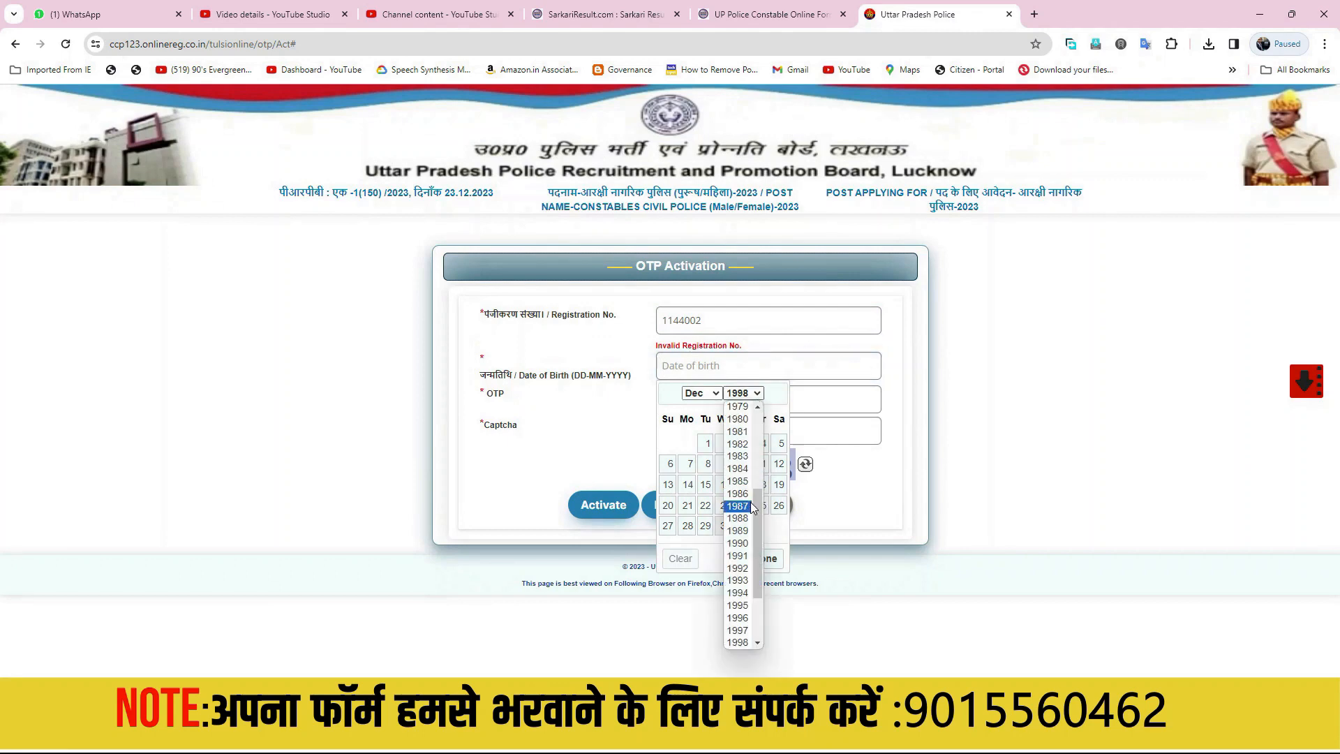
{"action": "left_click", "coordinate": [739, 605]}
{"action": "left_click", "coordinate": [701, 393]}
{"action": "left_click", "coordinate": [698, 430]}
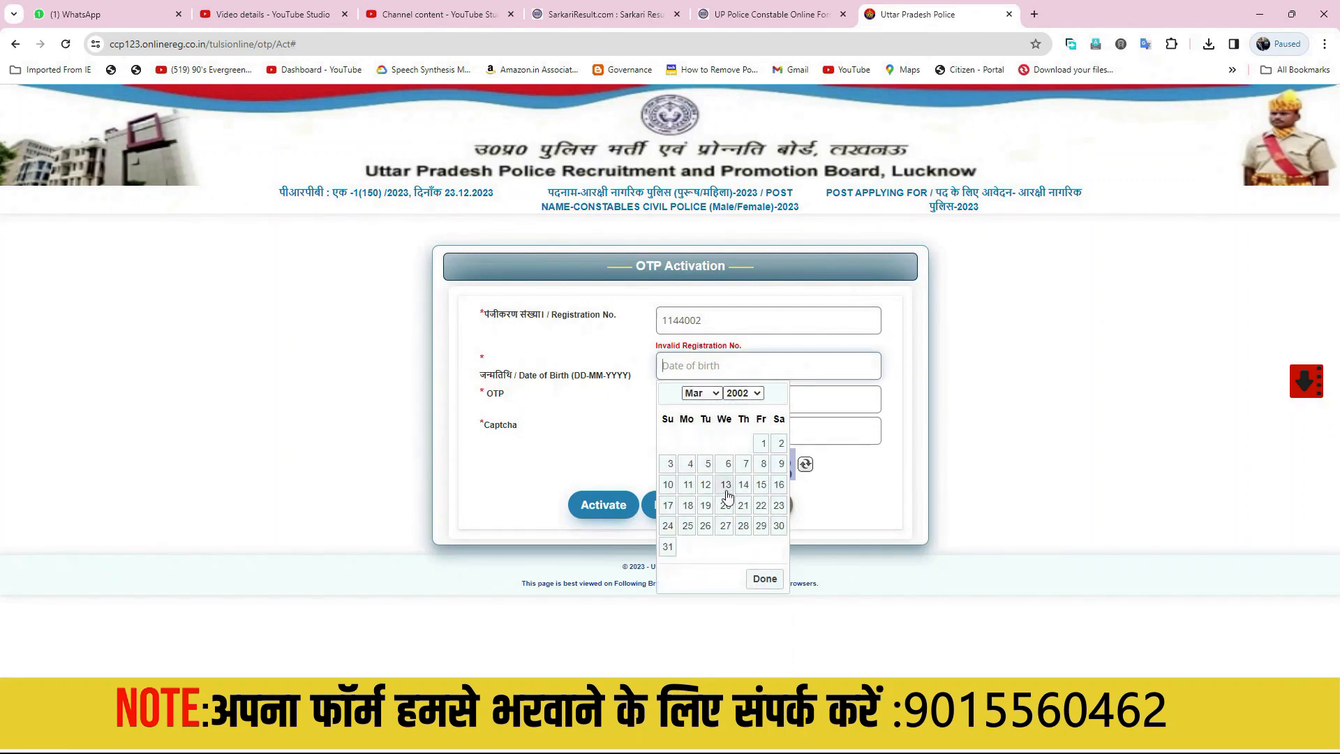
{"action": "left_click", "coordinate": [687, 506]}
Step: Enter the OTP and captcha, correct the registration number, and activate the registration
{"action": "left_click", "coordinate": [699, 404]}
{"action": "left_click", "coordinate": [669, 432]}
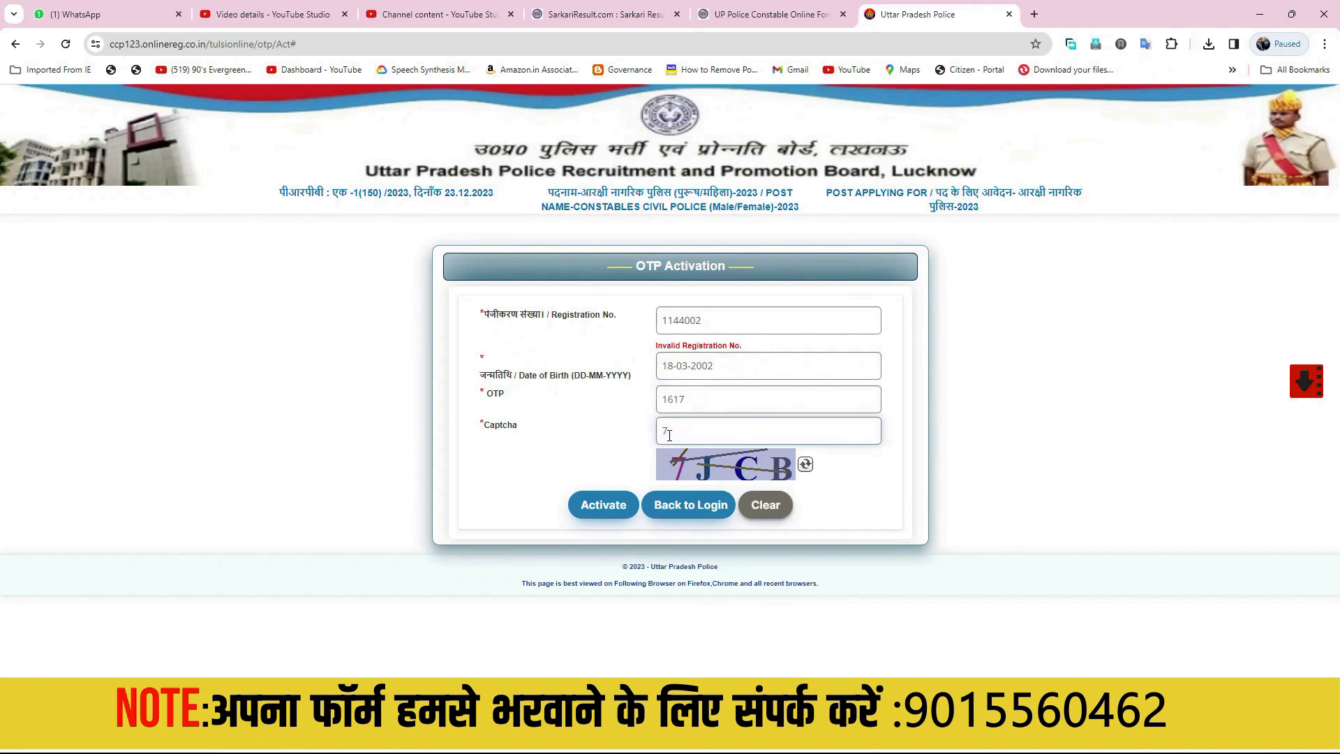
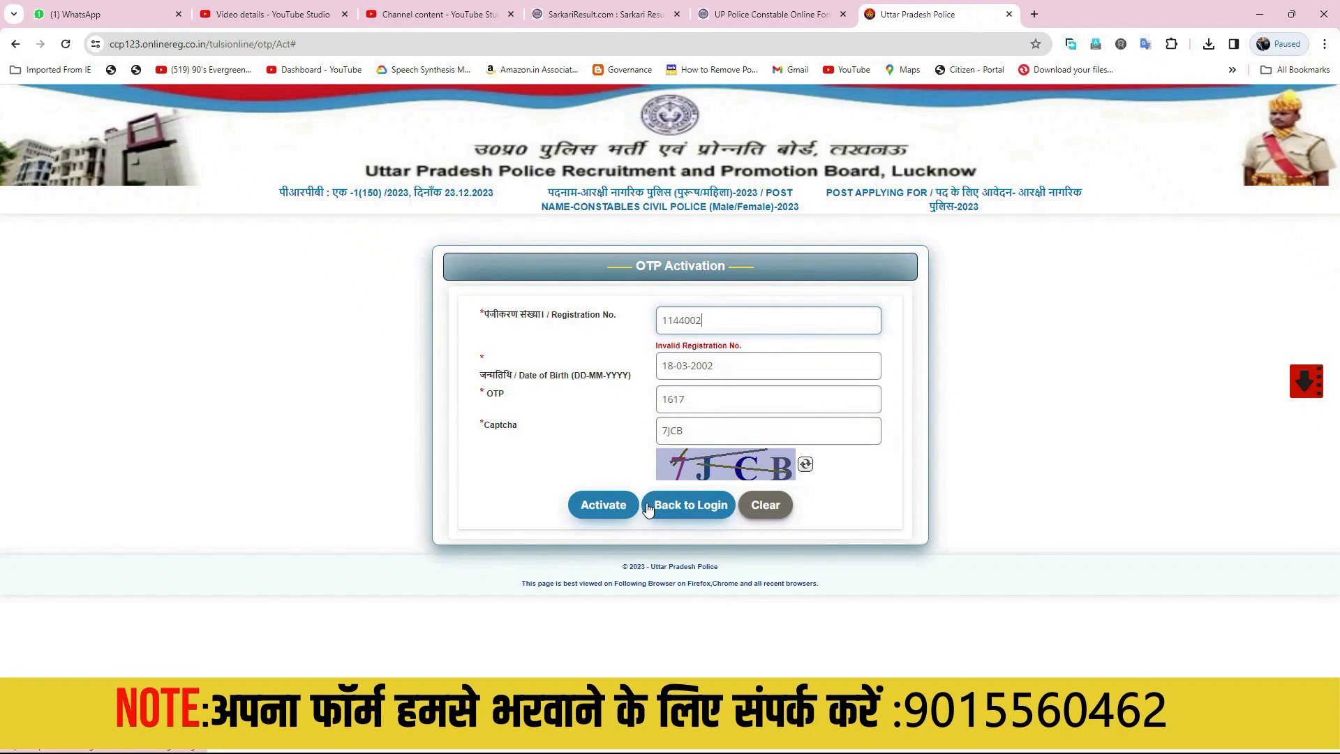
{"action": "key", "text": "Left"}
{"action": "key", "text": "Left"}
{"action": "key", "text": "Left"}
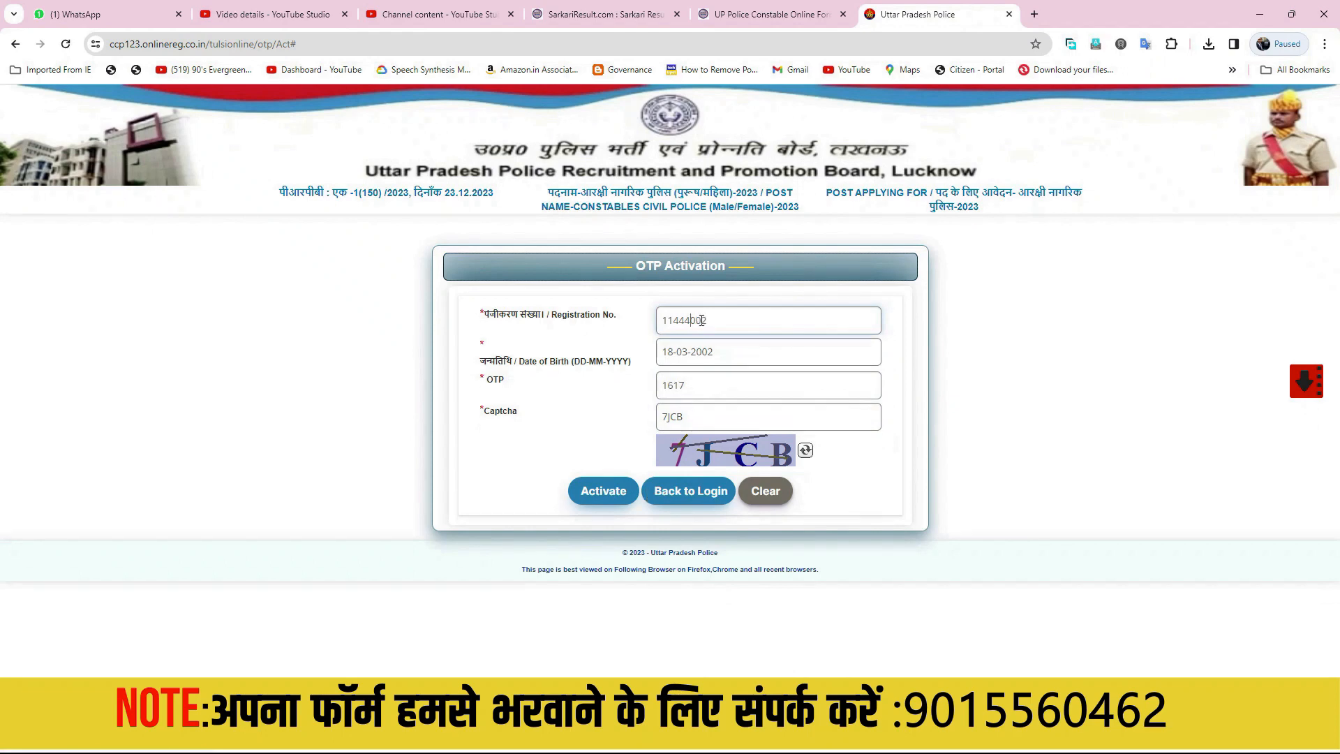
{"action": "left_click", "coordinate": [611, 501]}
{"action": "left_click", "coordinate": [786, 145]}
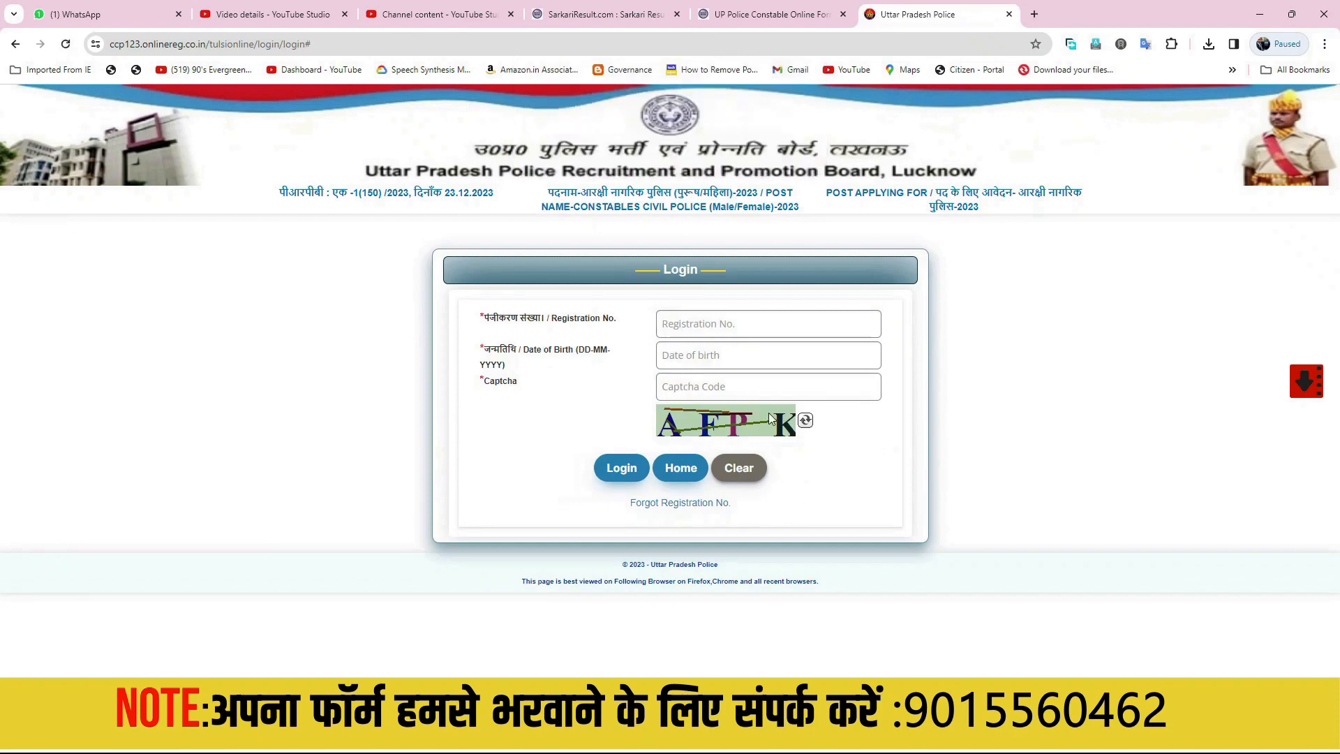
Step: Log in with the registration number, the candidate's date of birth and the captcha
{"action": "left_click", "coordinate": [730, 331]}
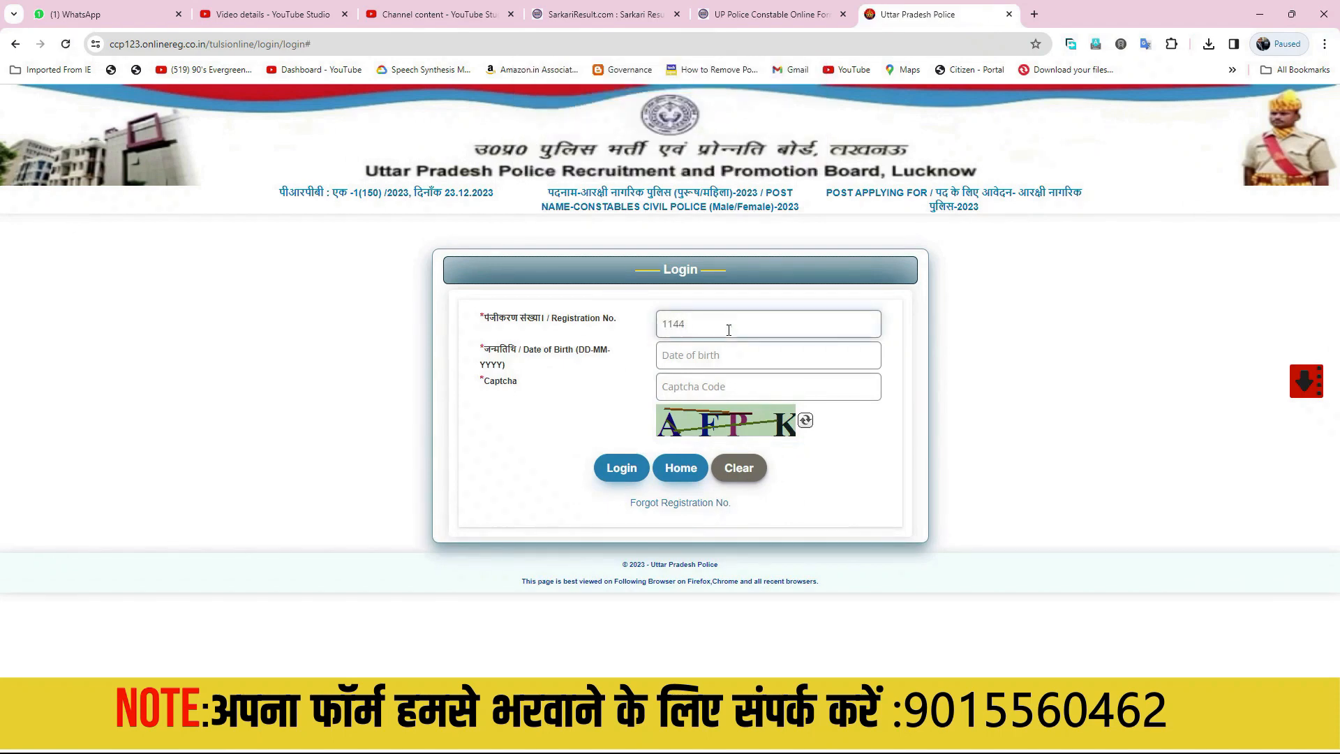
{"action": "left_click", "coordinate": [733, 356]}
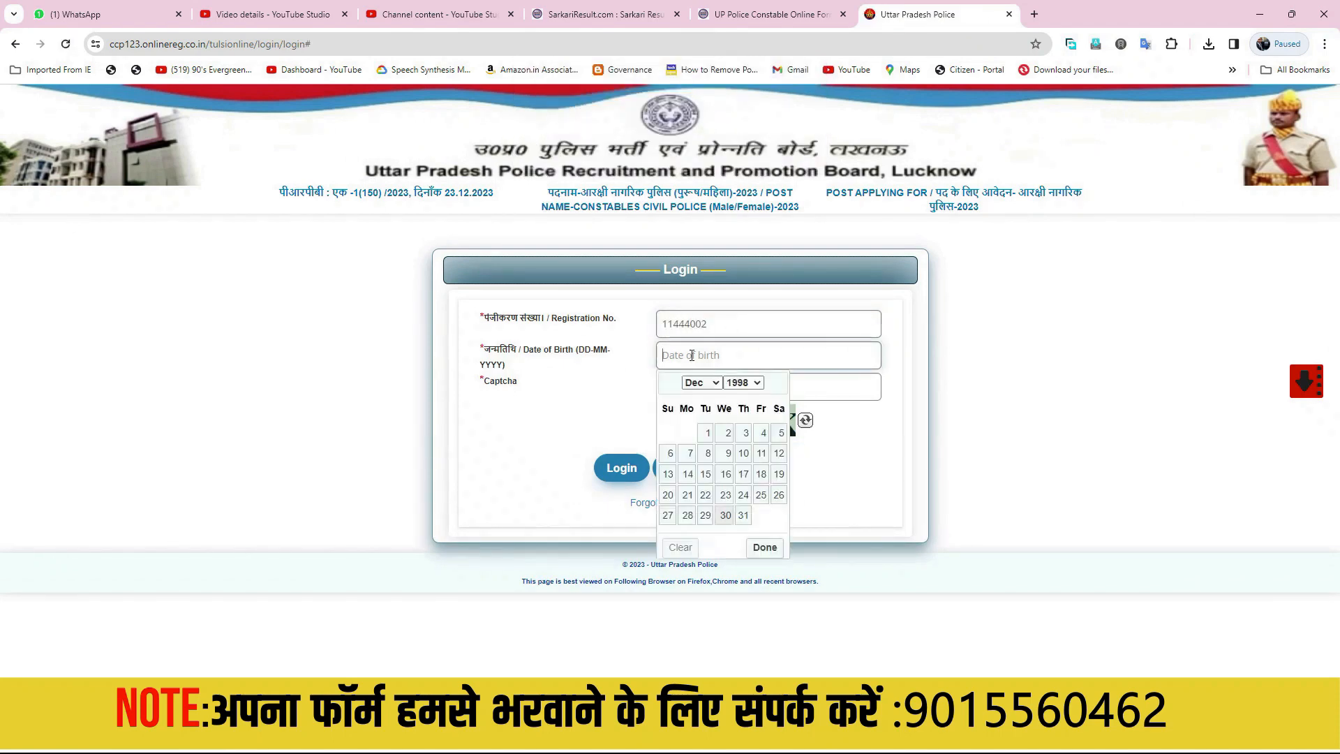
{"action": "left_click", "coordinate": [742, 383]}
{"action": "scroll", "coordinate": [743, 558], "scroll_direction": "down", "scroll_amount": 2}
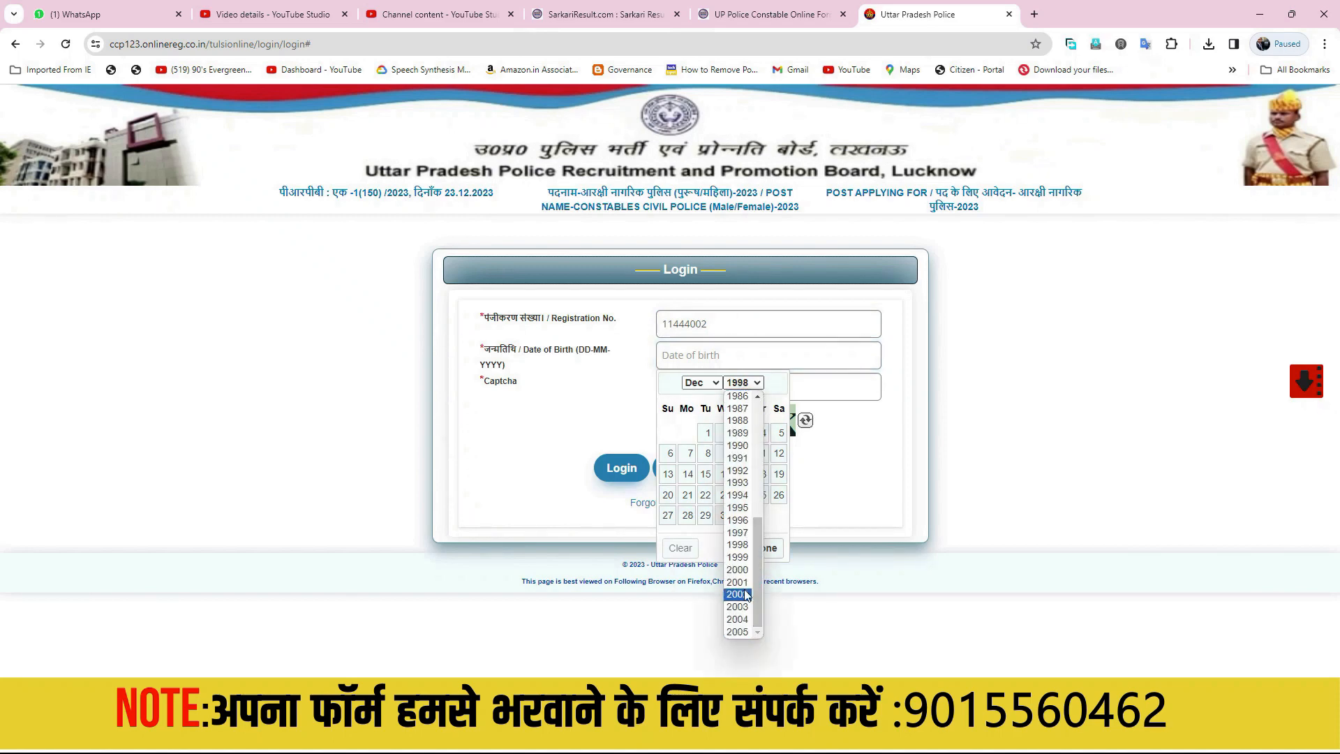
{"action": "left_click", "coordinate": [738, 594]}
{"action": "left_click", "coordinate": [702, 382]}
{"action": "left_click", "coordinate": [698, 425]}
{"action": "left_click", "coordinate": [688, 495]}
{"action": "left_click", "coordinate": [684, 382]}
{"action": "type", "text": "AFPK"}
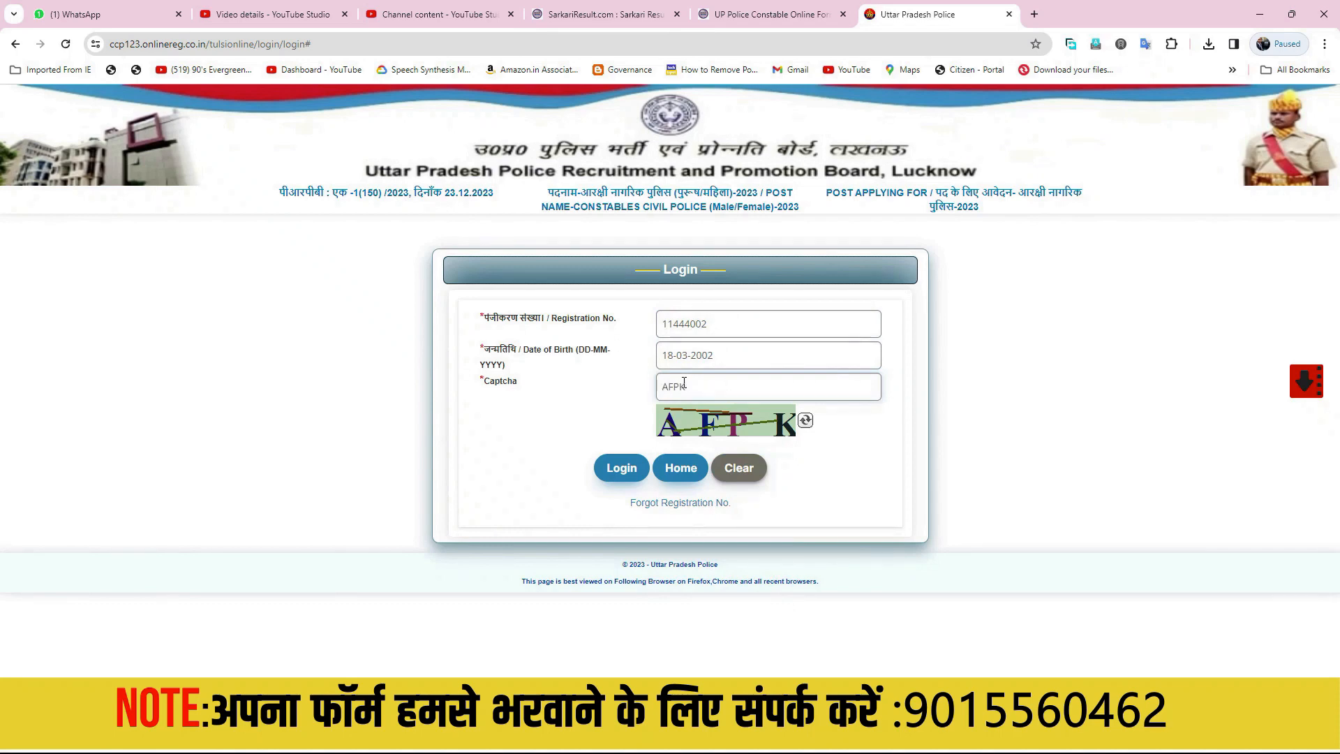
{"action": "left_click", "coordinate": [632, 476]}
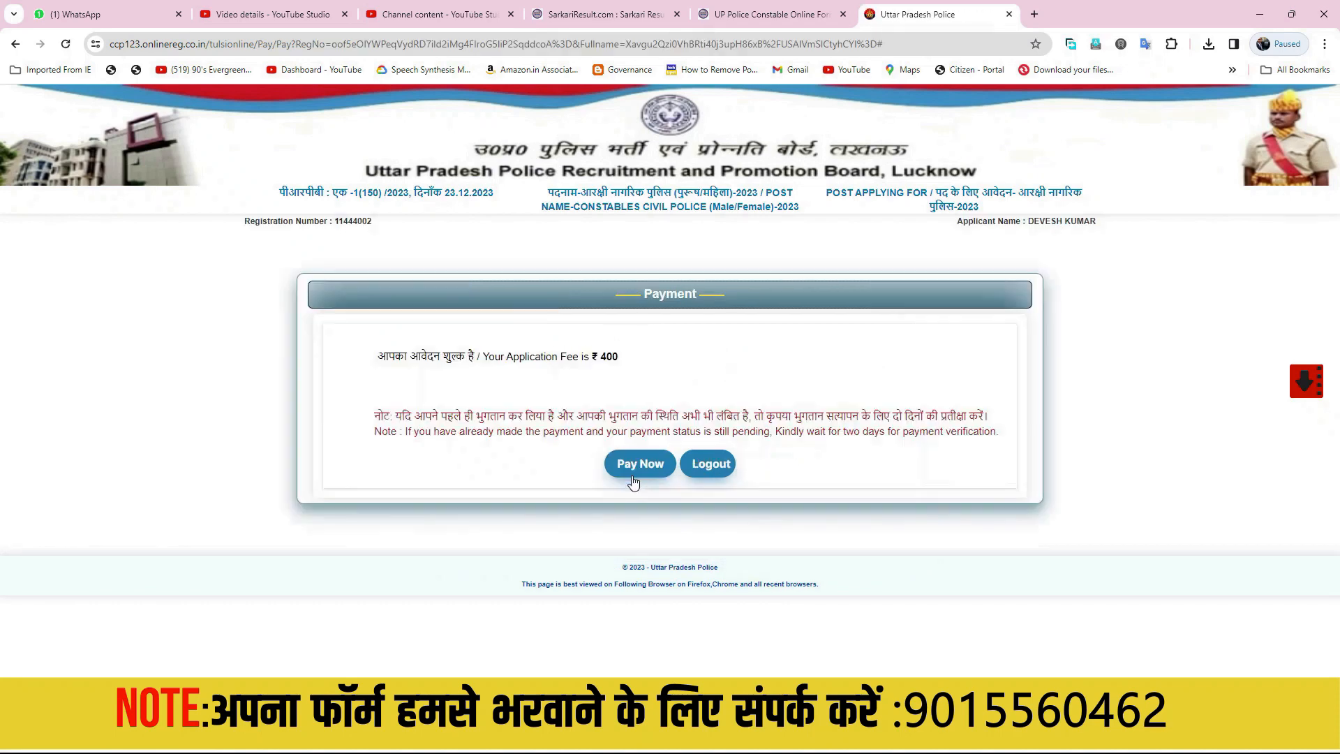
Step: Pay the ₹400 application fee through SBI ePay using UPI QR
{"action": "left_click", "coordinate": [642, 464]}
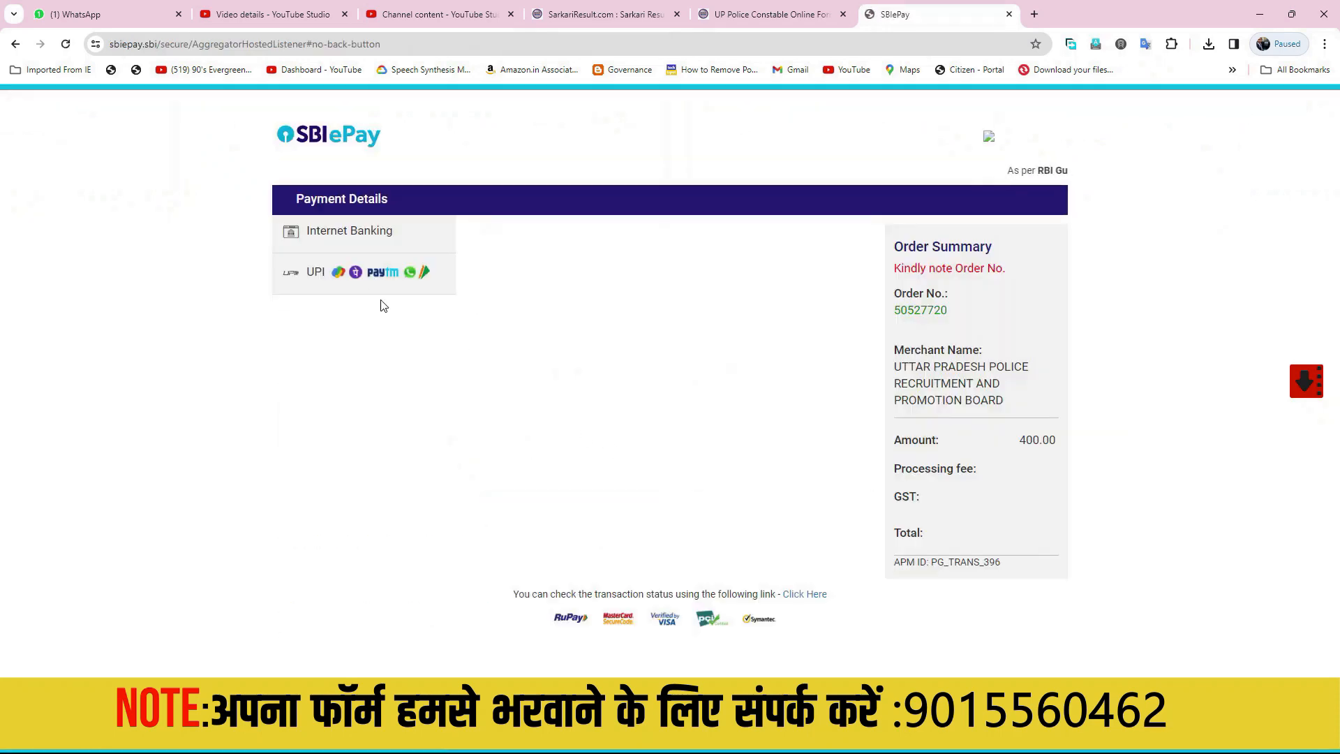
{"action": "left_click", "coordinate": [596, 270]}
{"action": "left_click", "coordinate": [670, 355]}
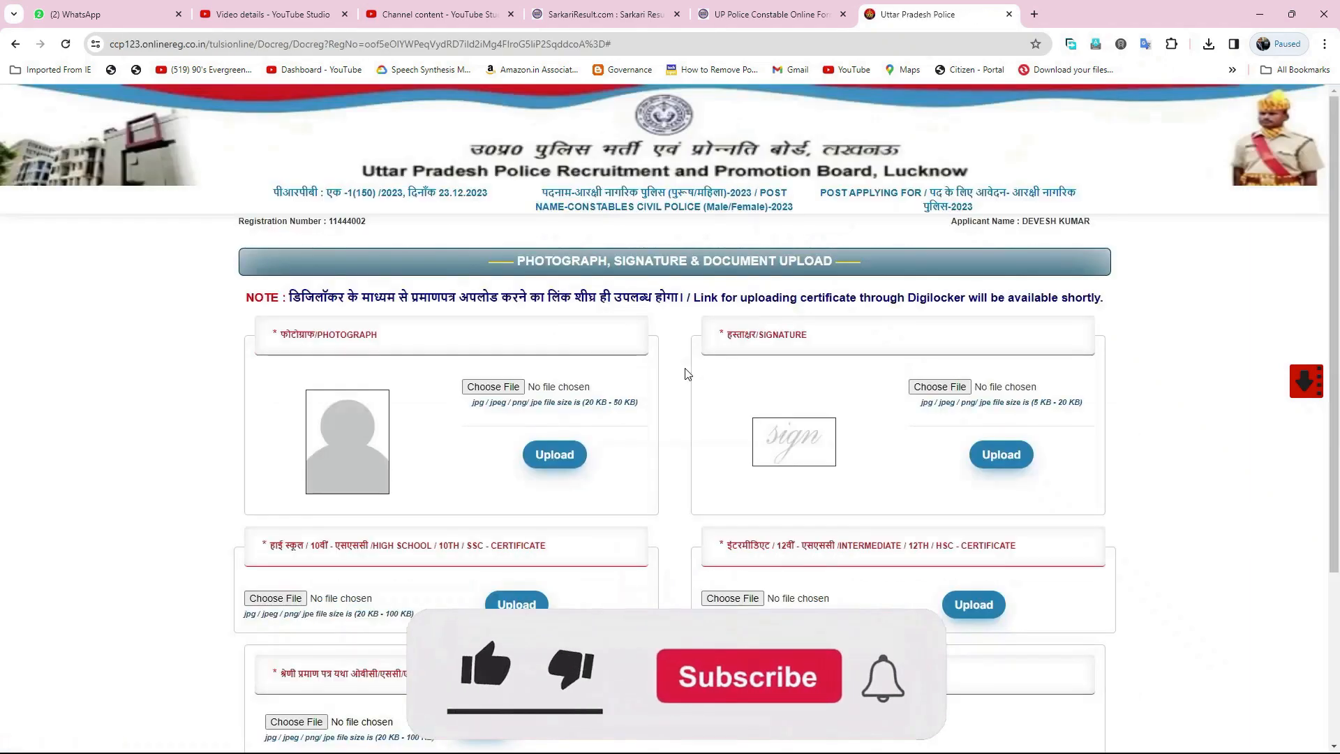
Step: Try uploading the applicant's photo and dismiss the 20–50 KB size warning
{"action": "left_click", "coordinate": [494, 387]}
{"action": "left_click", "coordinate": [165, 203]}
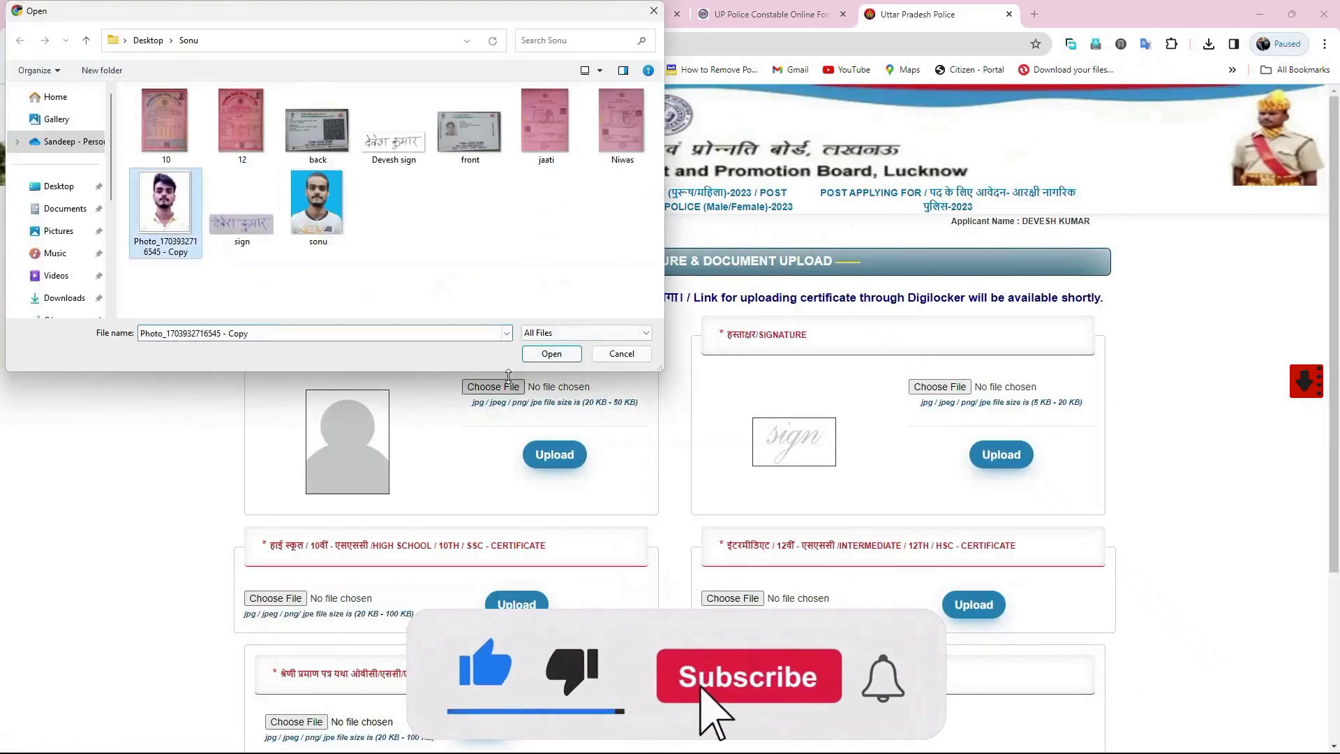
{"action": "left_click", "coordinate": [551, 354]}
{"action": "left_click", "coordinate": [555, 454]}
{"action": "left_click", "coordinate": [790, 133]}
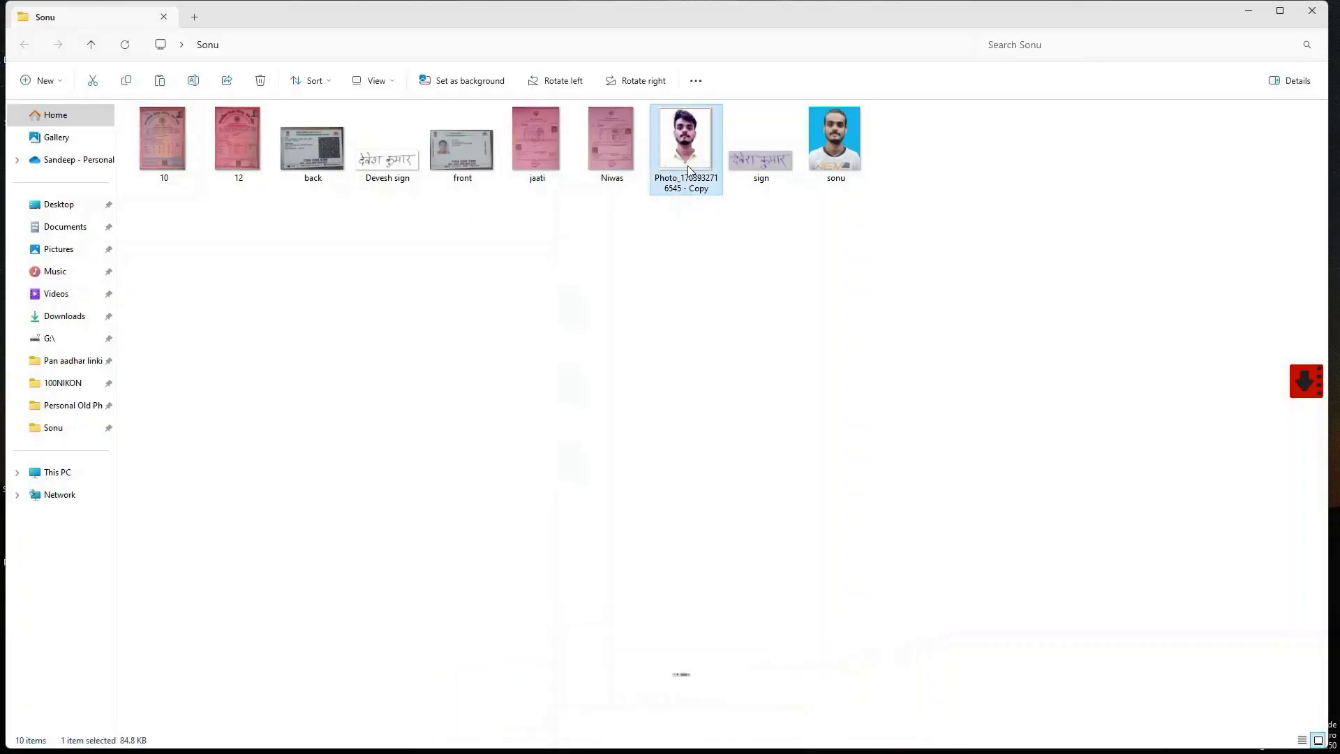
Step: Open the photo in Paint and resize it to 300 × 359 px
{"action": "right_click", "coordinate": [689, 169]}
{"action": "mouse_move", "coordinate": [736, 236]}
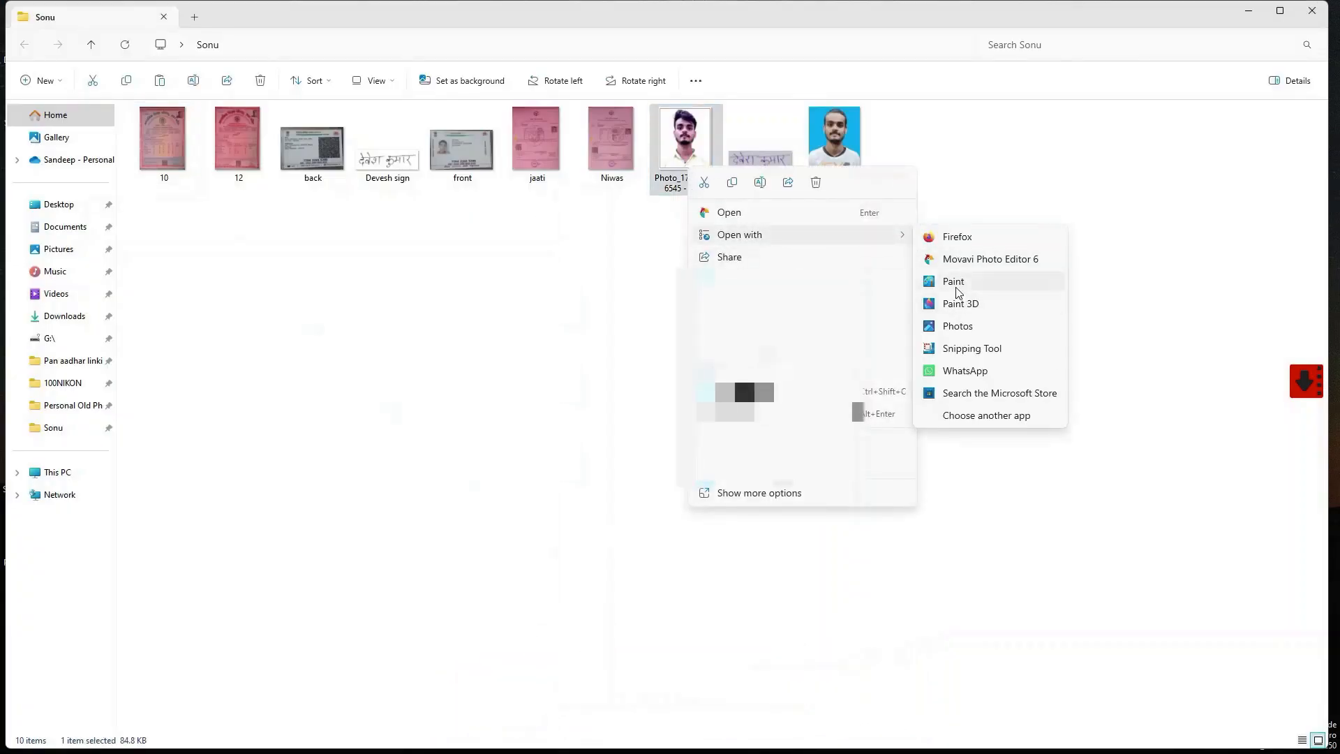
{"action": "left_click", "coordinate": [957, 282]}
{"action": "left_click", "coordinate": [142, 81]}
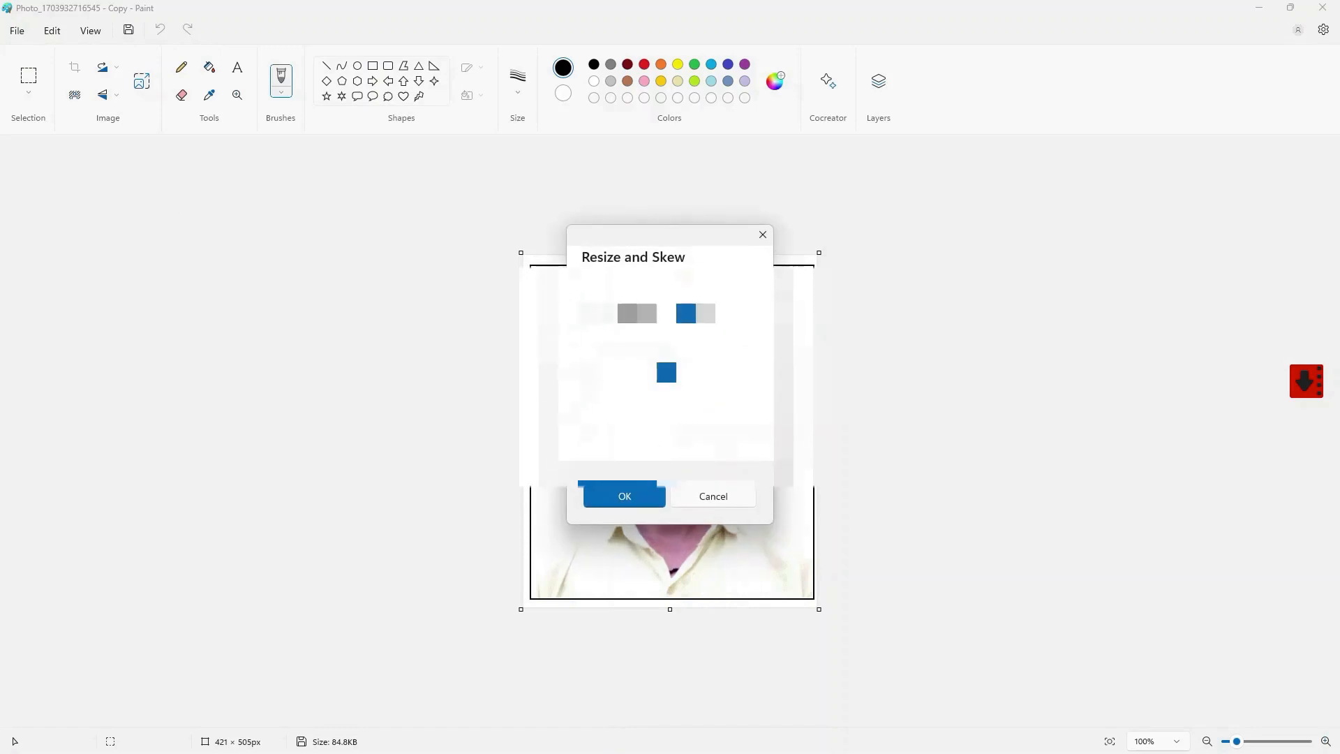
{"action": "left_click", "coordinate": [652, 492]}
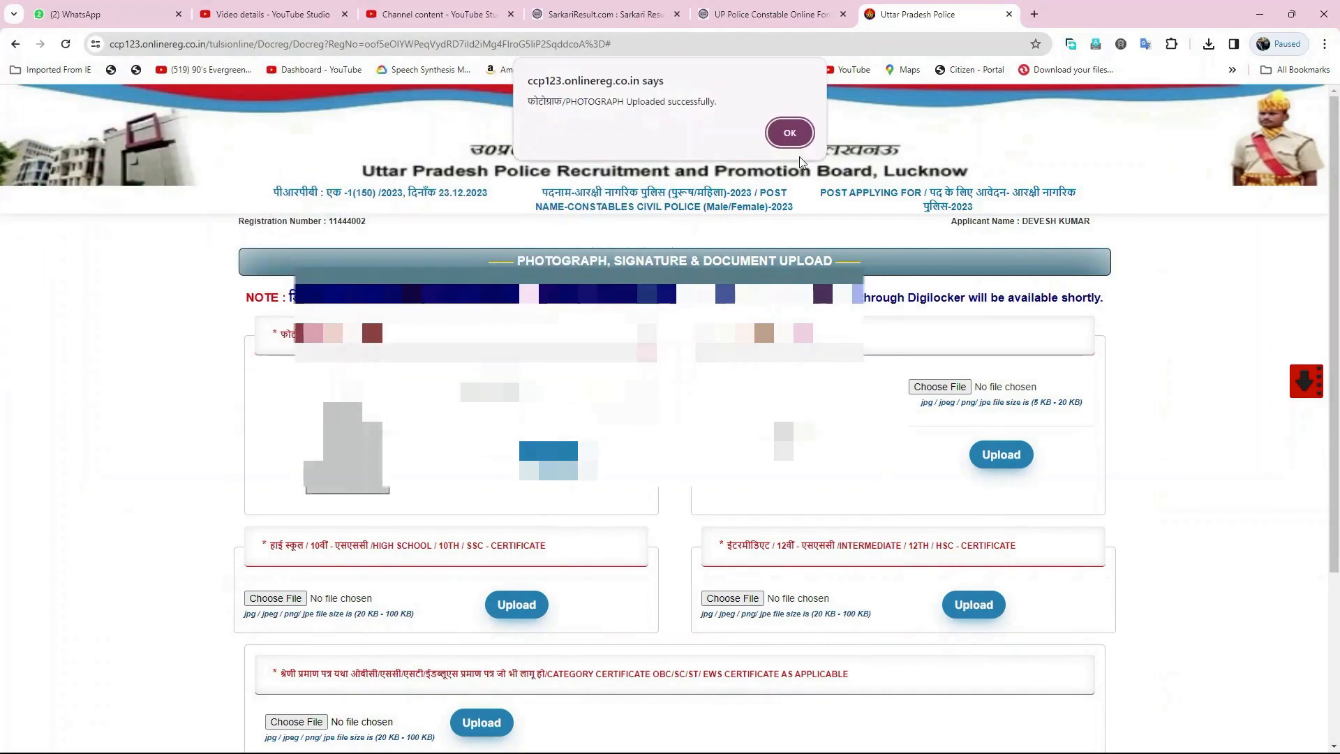
Step: Confirm the photo upload, then upload the signature image
{"action": "key", "text": "Return"}
{"action": "double_click", "coordinate": [393, 122]}
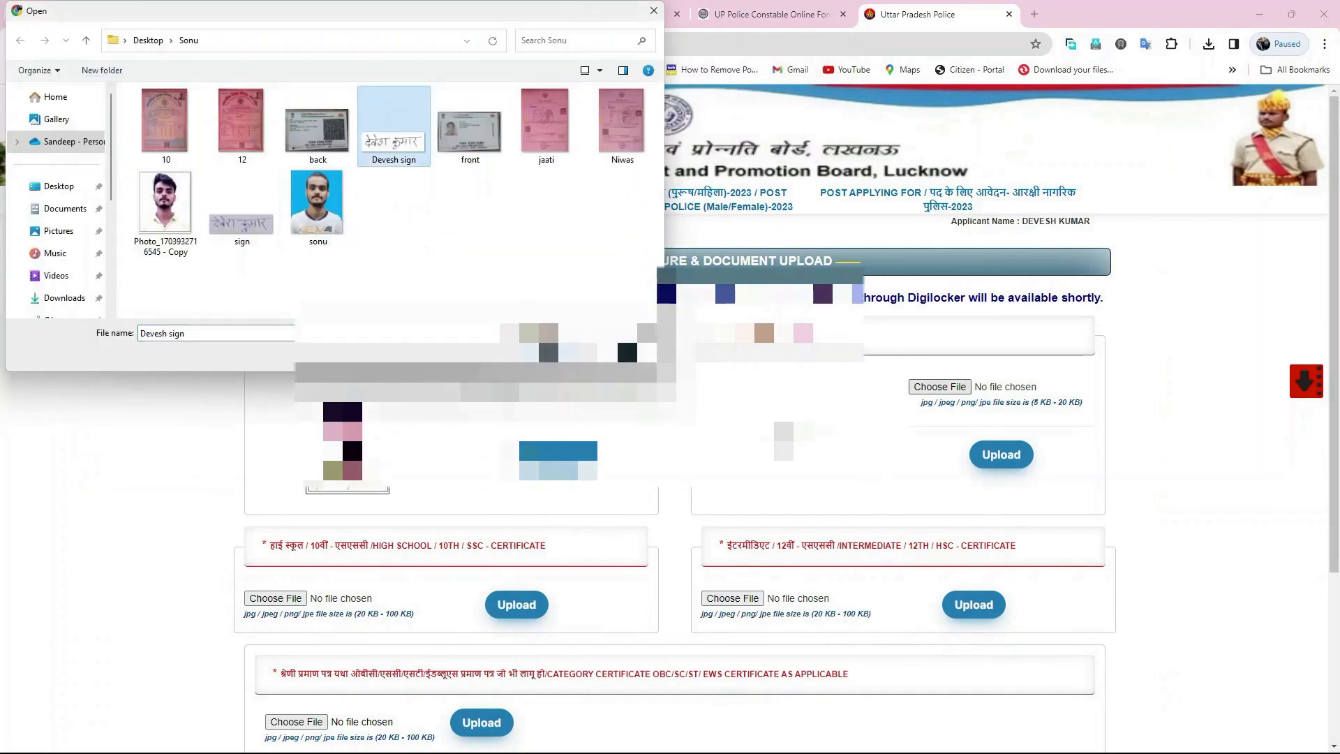
{"action": "left_click", "coordinate": [1010, 463]}
{"action": "key", "text": "Return"}
Step: Upload the High School and intermediate (12th) certificate images
{"action": "scroll", "coordinate": [1173, 363], "scroll_direction": "down", "scroll_amount": 3}
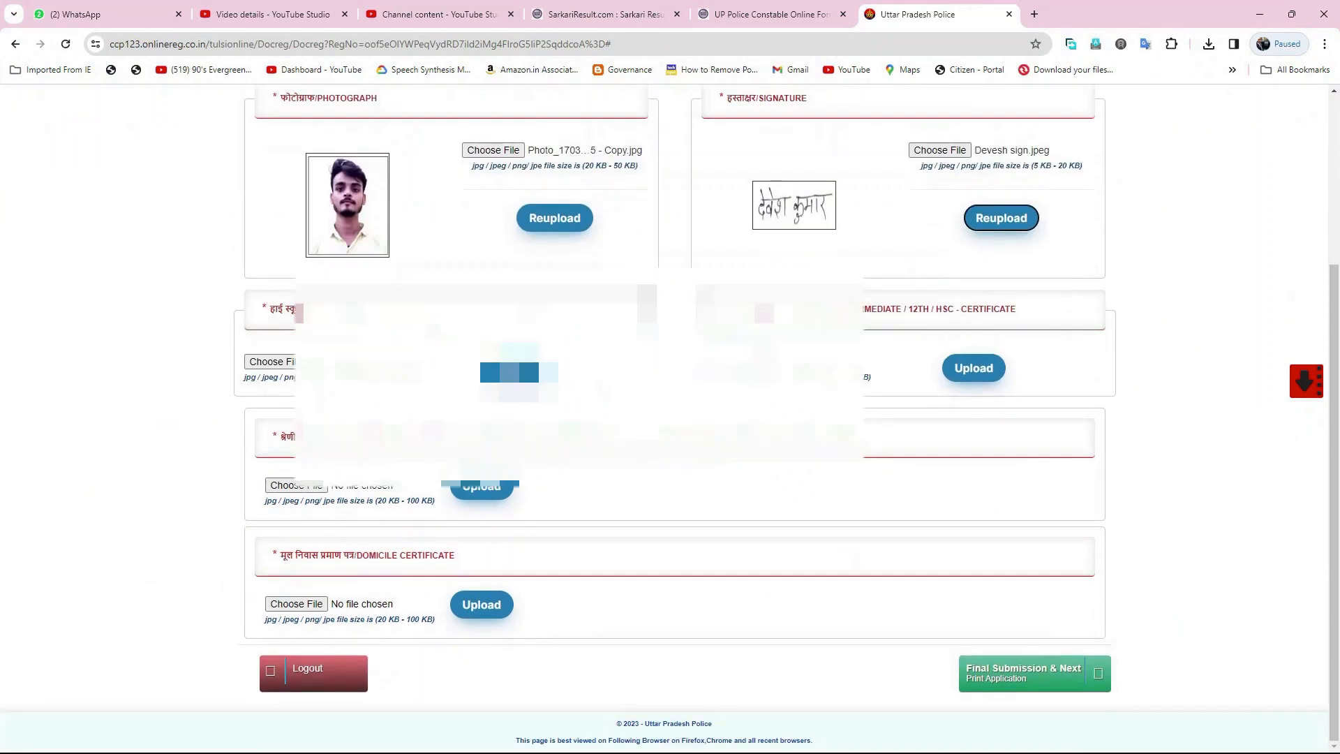
{"action": "left_click", "coordinate": [273, 363]}
{"action": "left_click", "coordinate": [169, 139]}
{"action": "left_click", "coordinate": [549, 351]}
{"action": "left_click", "coordinate": [506, 373]}
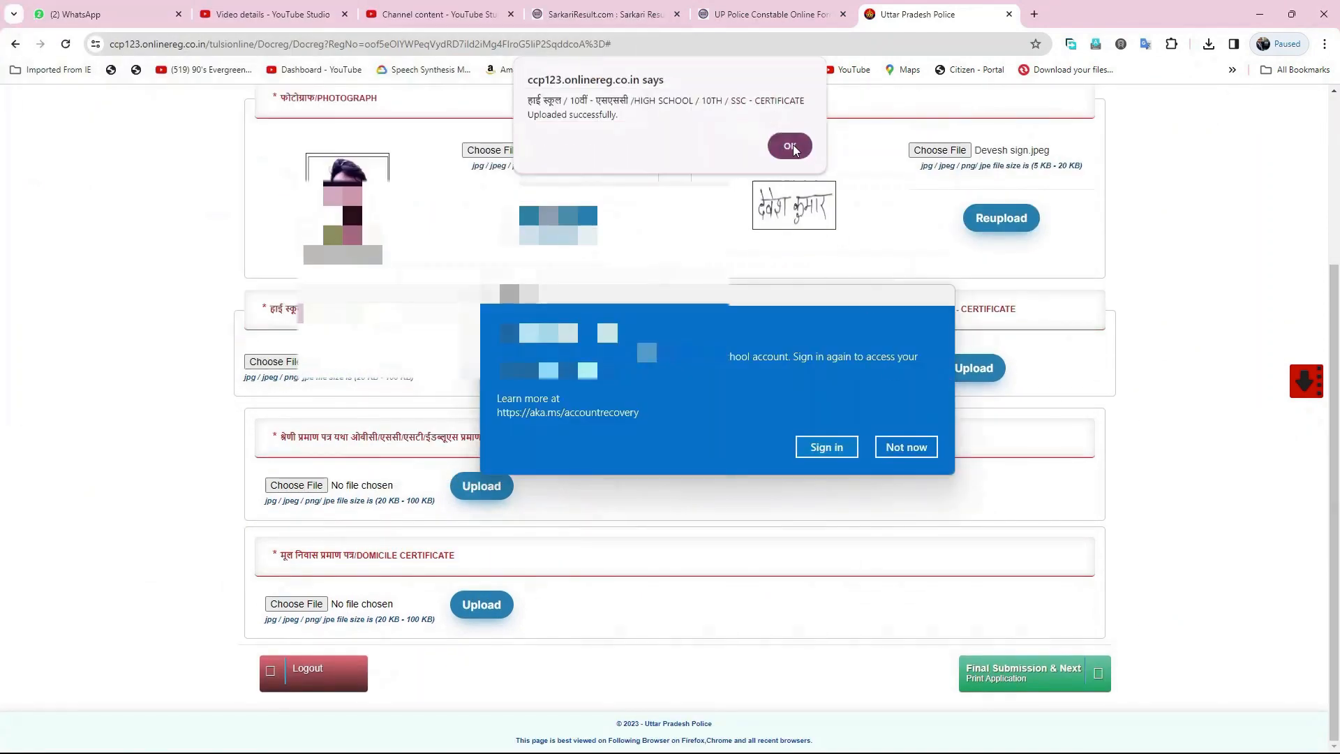
{"action": "left_click", "coordinate": [791, 148]}
{"action": "left_click", "coordinate": [813, 370]}
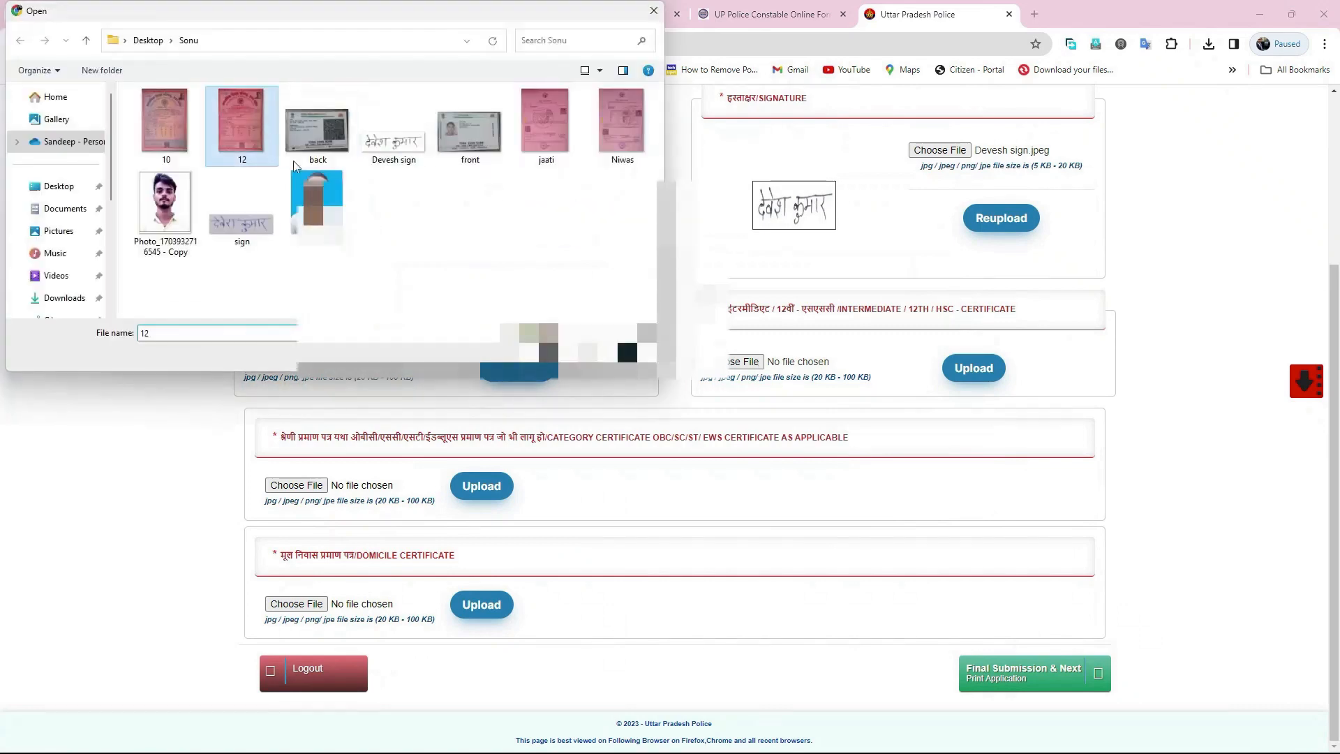
{"action": "double_click", "coordinate": [243, 122]}
{"action": "left_click", "coordinate": [984, 374]}
{"action": "left_click", "coordinate": [786, 145]}
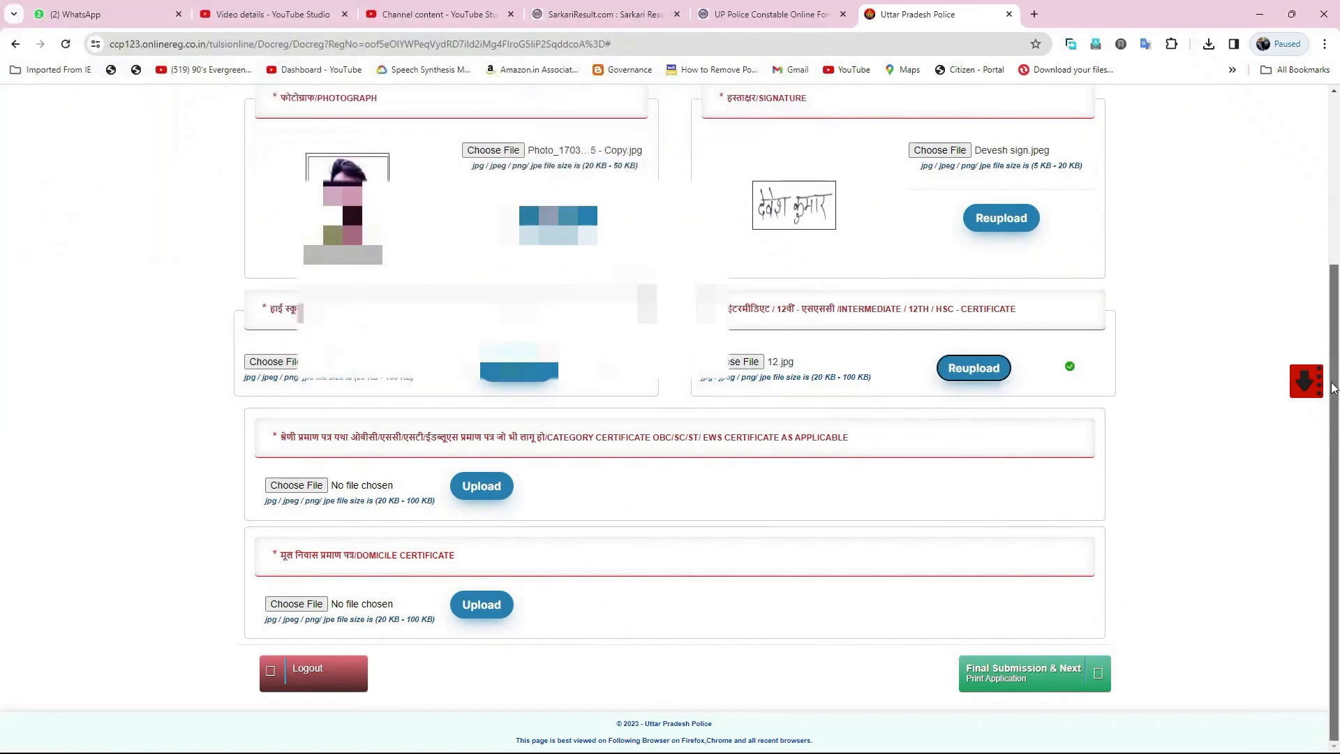
Step: Upload the category (jaati) and domicile (Niwas) certificate images
{"action": "left_click", "coordinate": [297, 485]}
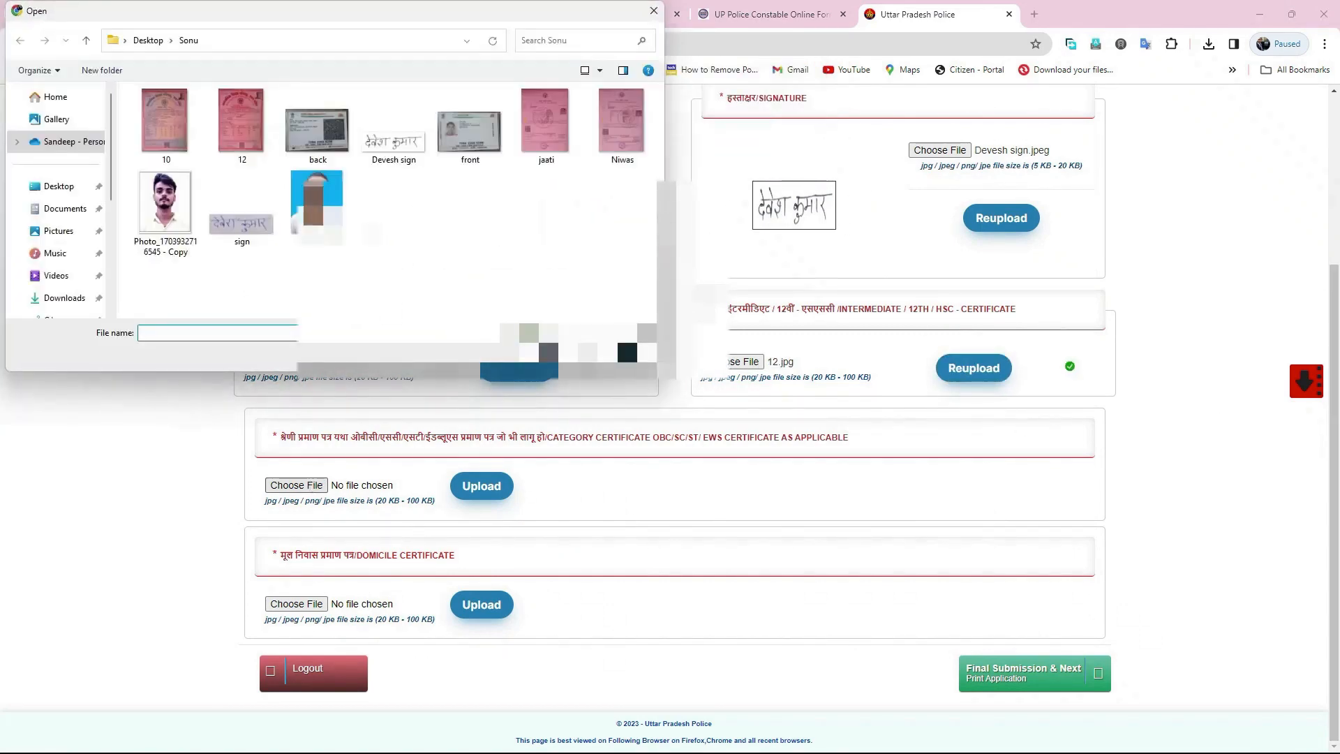
{"action": "left_click", "coordinate": [655, 13]}
{"action": "left_click", "coordinate": [297, 485]}
{"action": "double_click", "coordinate": [547, 132]}
{"action": "left_click", "coordinate": [481, 488]}
{"action": "left_click", "coordinate": [787, 167]}
{"action": "left_click", "coordinate": [300, 604]}
{"action": "double_click", "coordinate": [630, 132]}
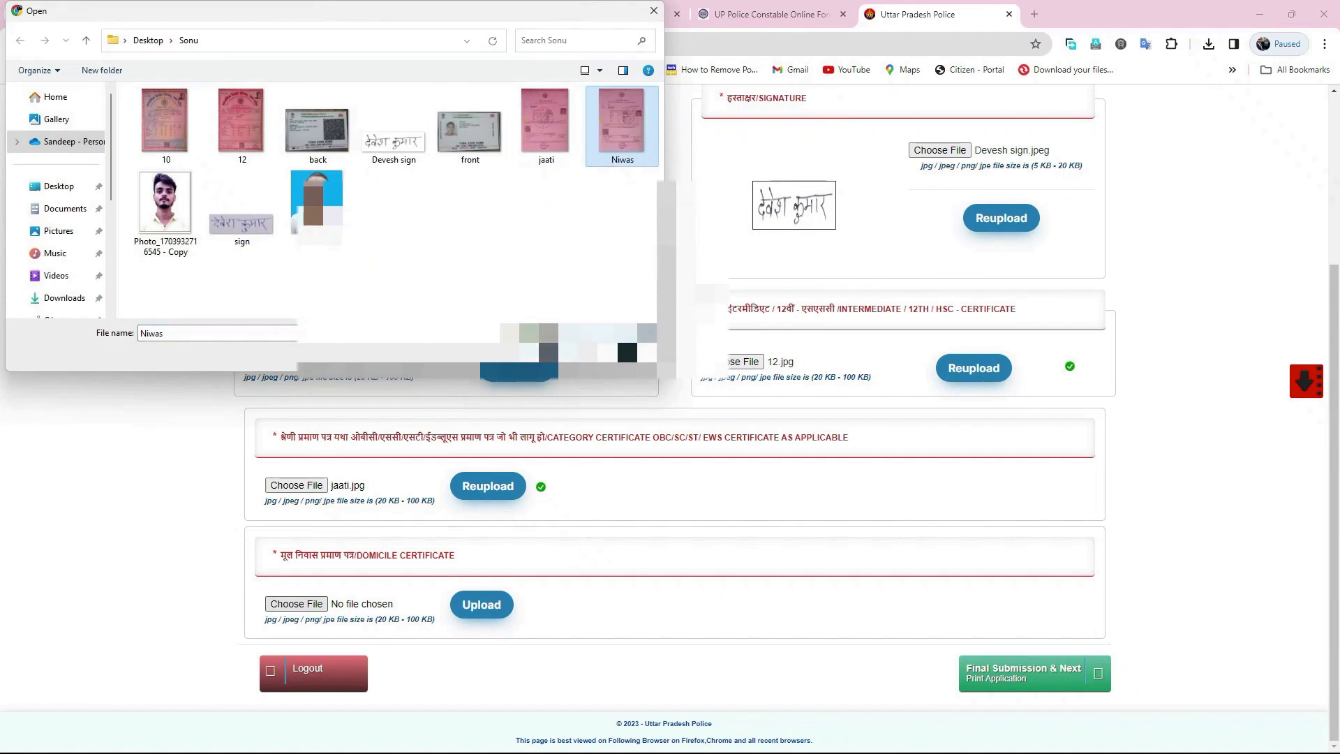
{"action": "left_click", "coordinate": [482, 605]}
{"action": "left_click", "coordinate": [790, 147]}
Step: Submit the application with Final Submission & Next
{"action": "scroll", "coordinate": [904, 445], "scroll_direction": "up", "scroll_amount": 3}
{"action": "scroll", "coordinate": [1047, 559], "scroll_direction": "down", "scroll_amount": 3}
{"action": "left_click", "coordinate": [1040, 676]}
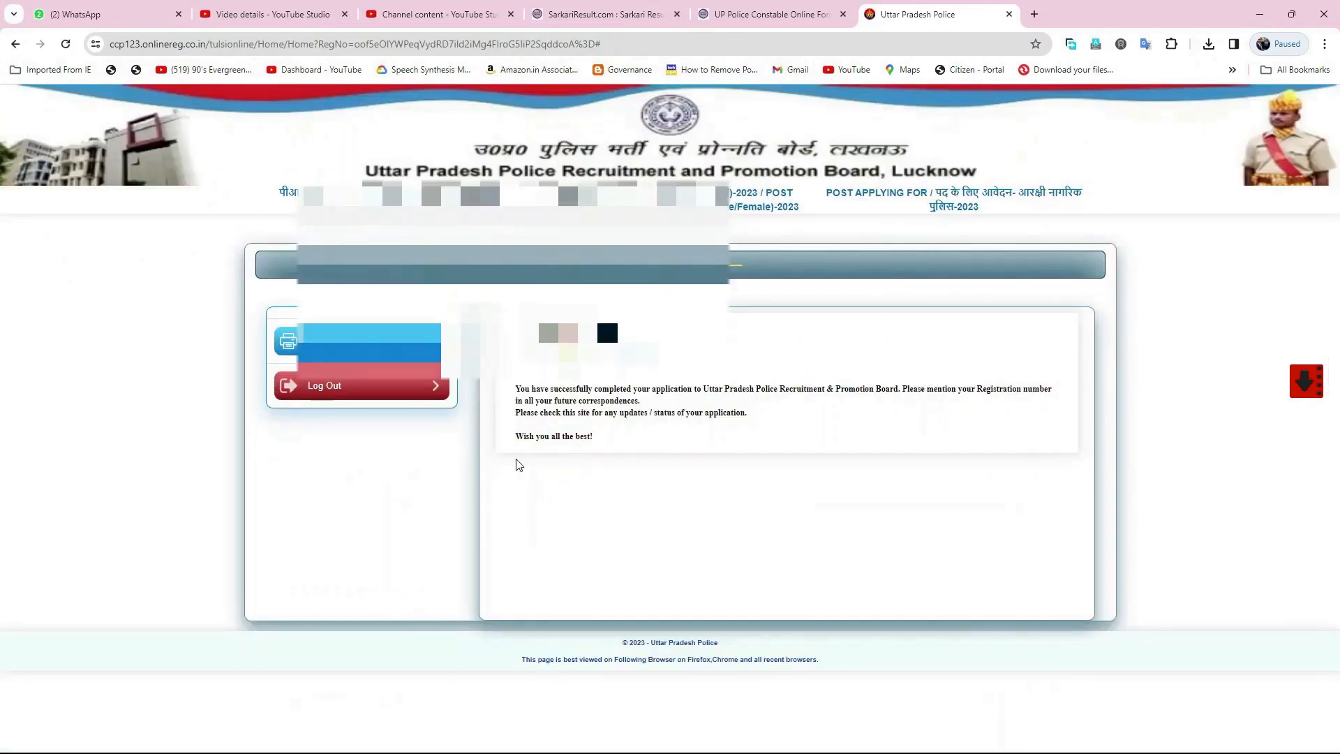
Step: Save the printable application form as a PDF named 'Uttar Pradesh Police' on the Desktop
{"action": "left_click", "coordinate": [363, 342]}
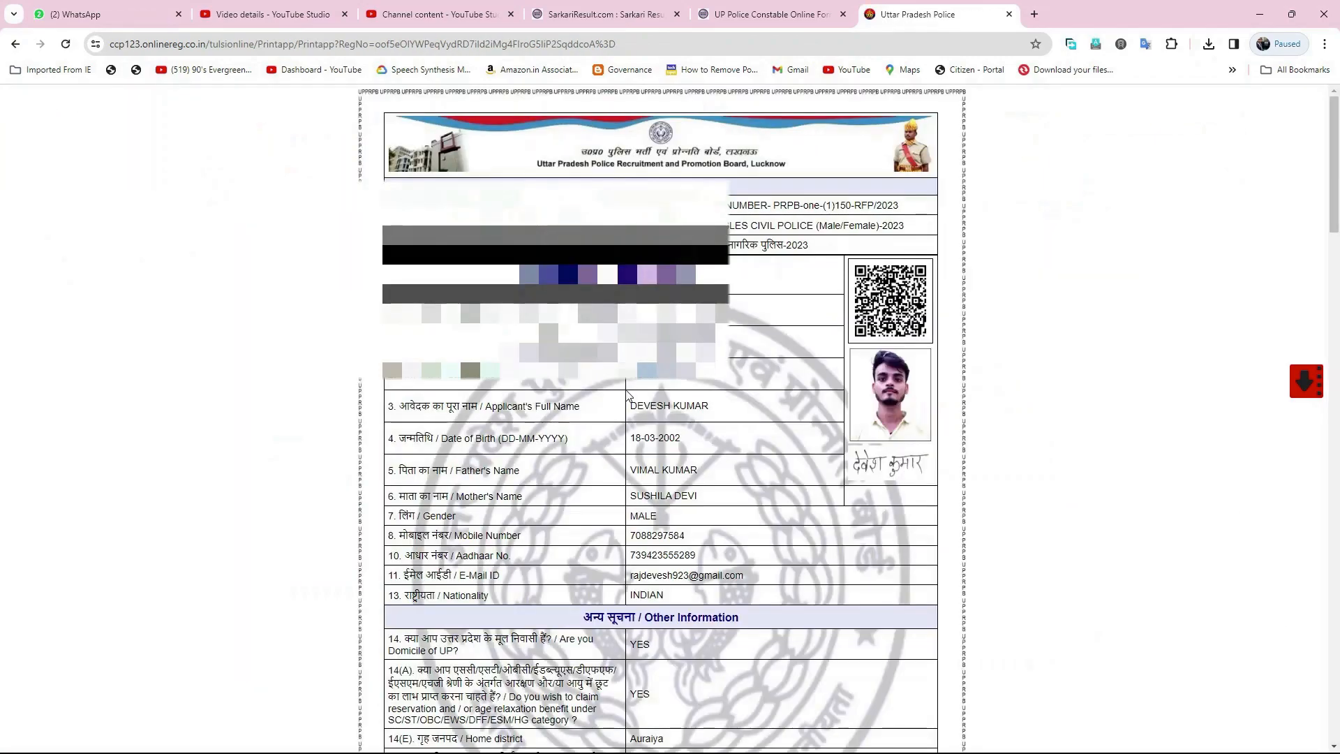
{"action": "scroll", "coordinate": [1337, 385], "scroll_direction": "down", "scroll_amount": 20}
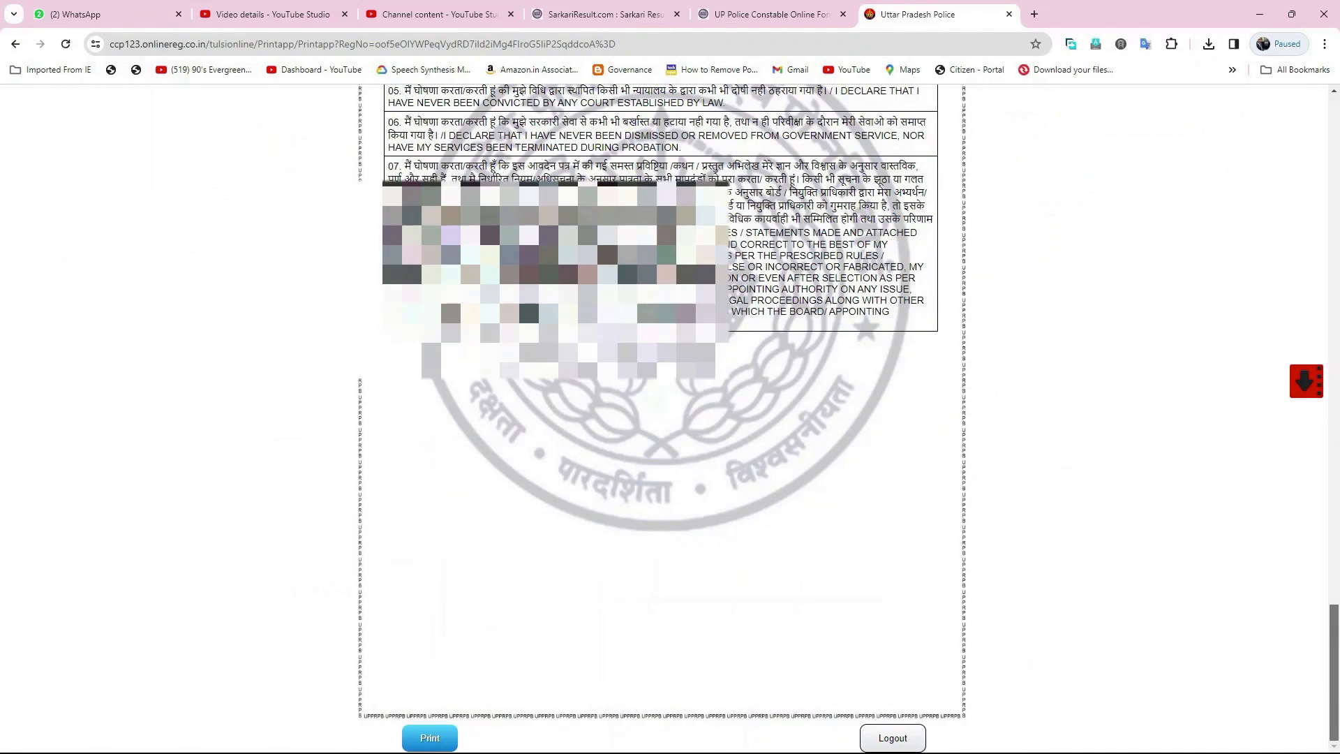
{"action": "left_click", "coordinate": [442, 736]}
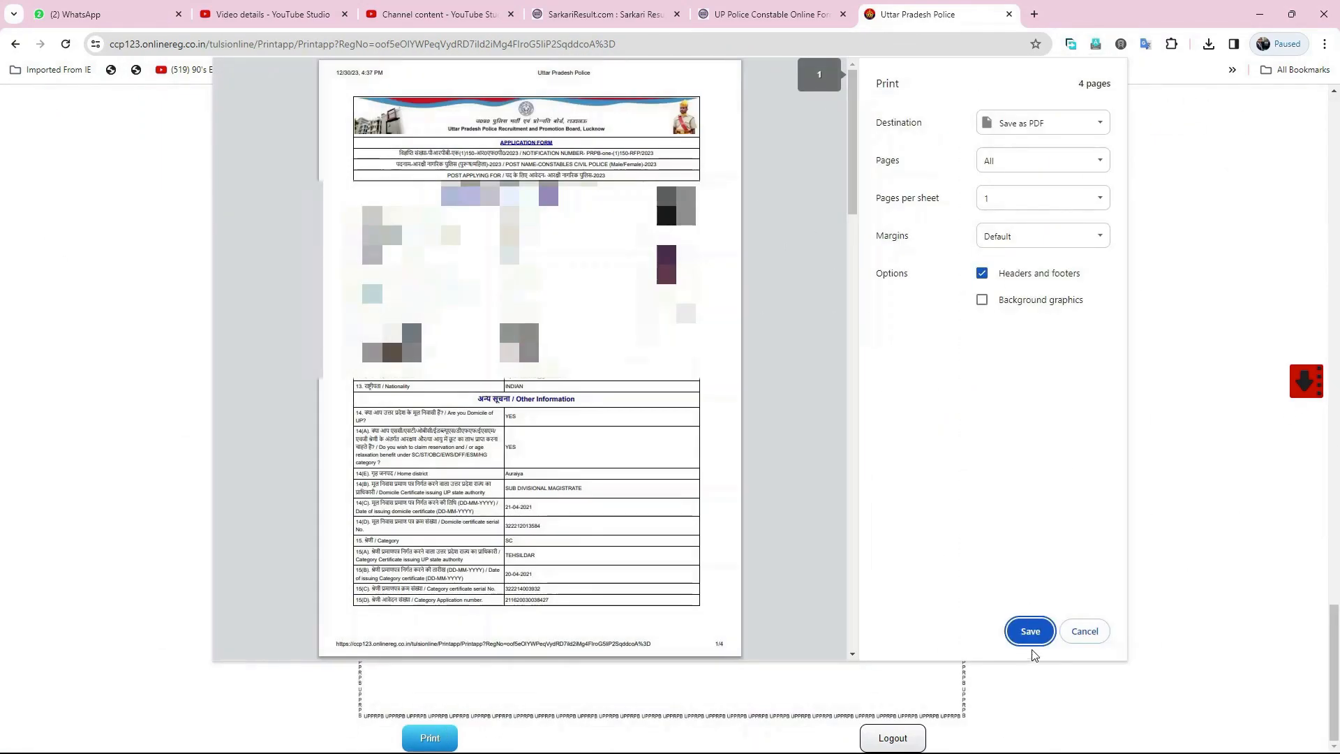
{"action": "left_click", "coordinate": [1031, 634]}
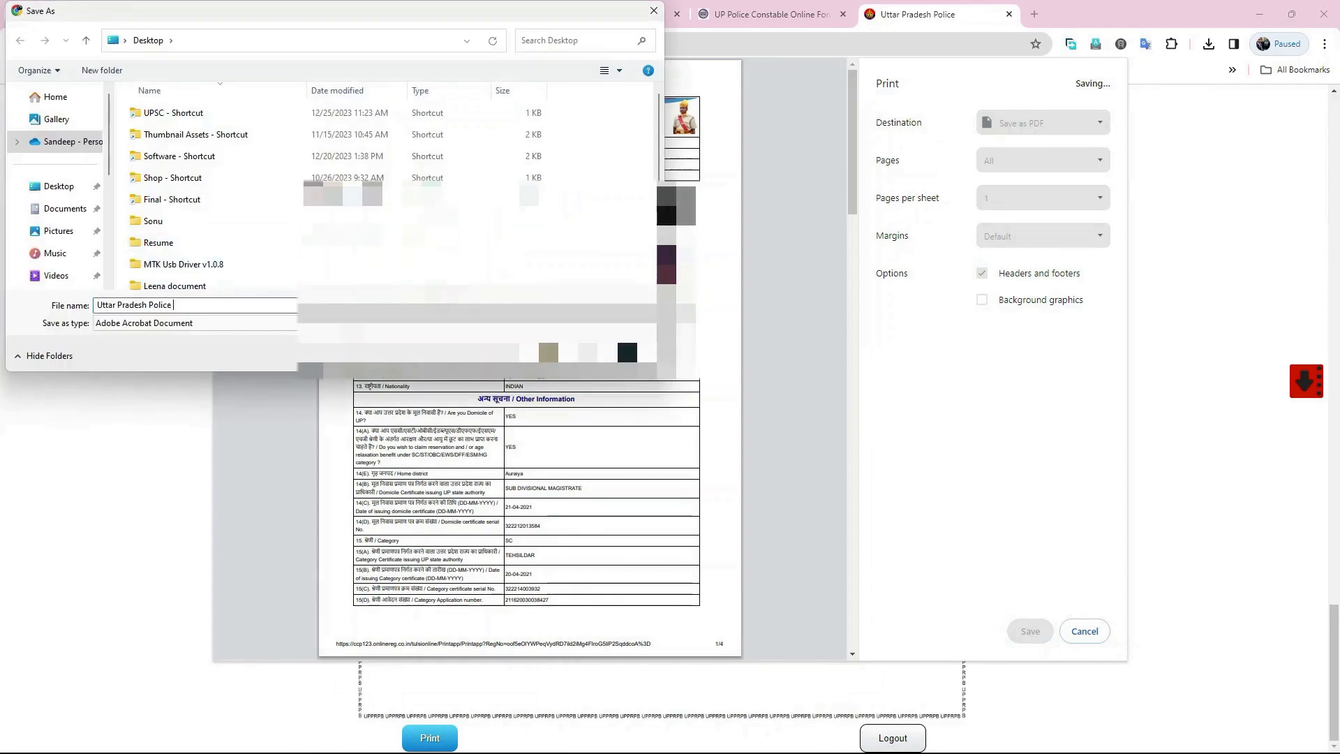
{"action": "type", "text": "devesh"}
{"action": "key", "text": "Return"}
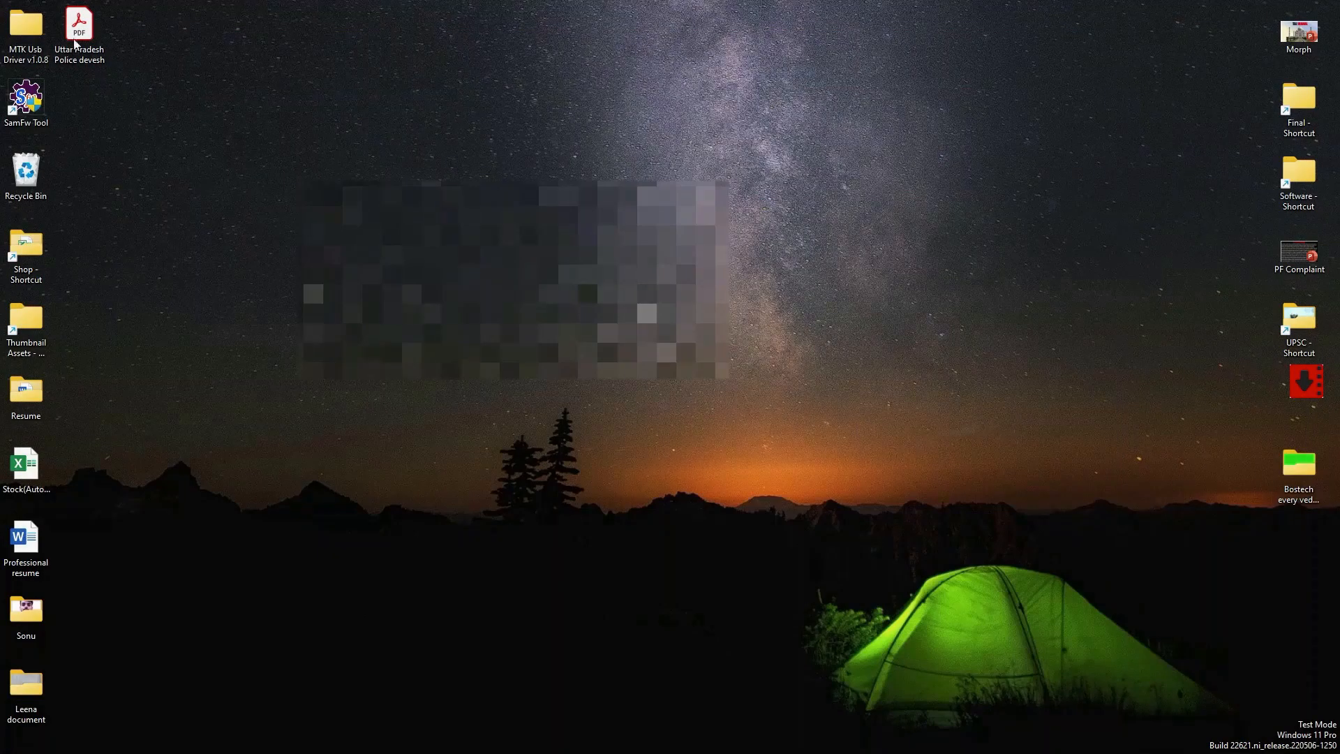
Step: Open the saved 4-page application PDF in Acrobat and print it to the Canon G3010
{"action": "double_click", "coordinate": [75, 42]}
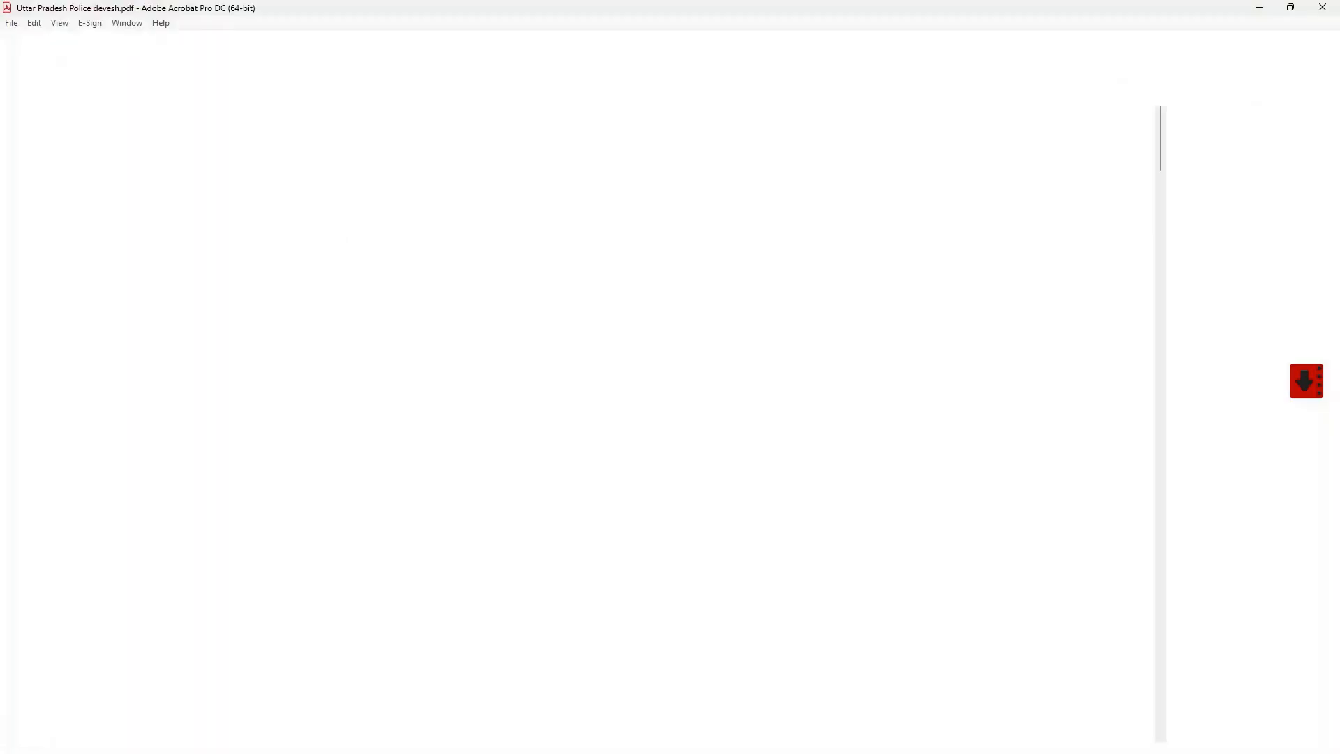
{"action": "key", "text": "ctrl+p"}
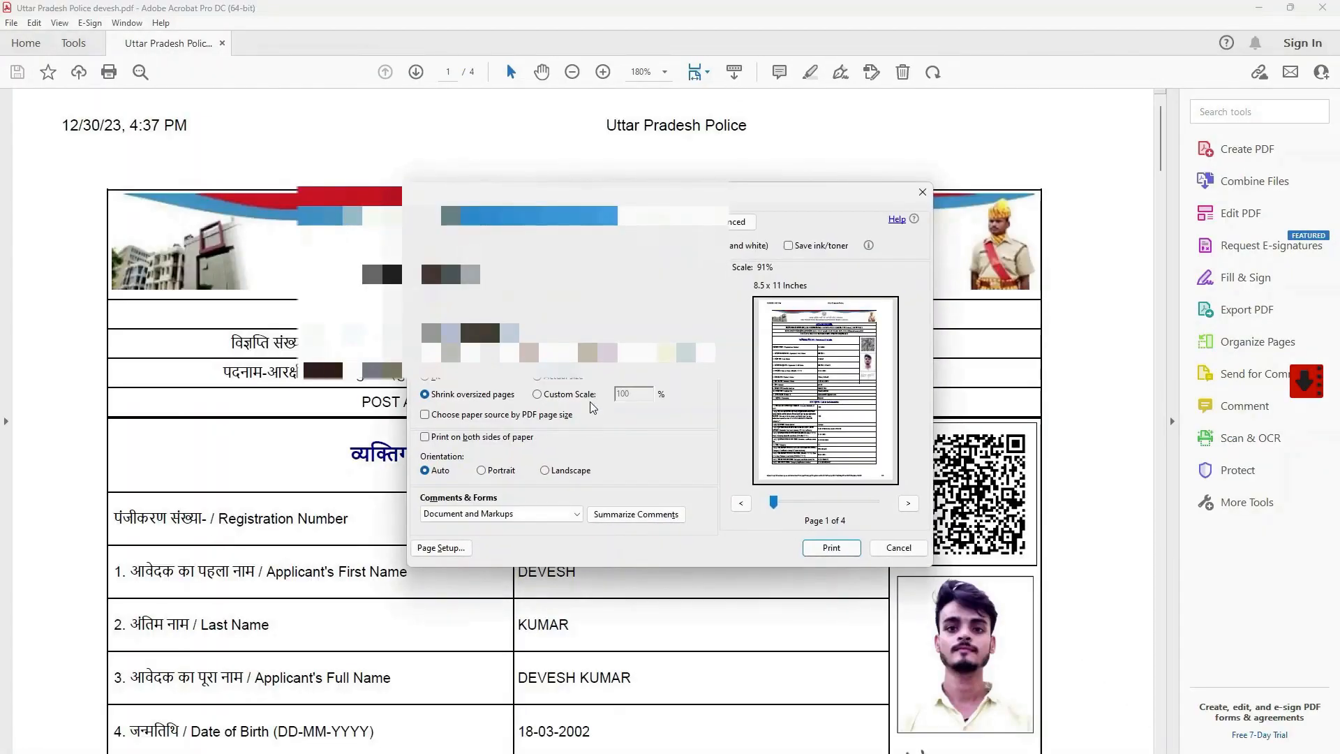
{"action": "left_click", "coordinate": [669, 218]}
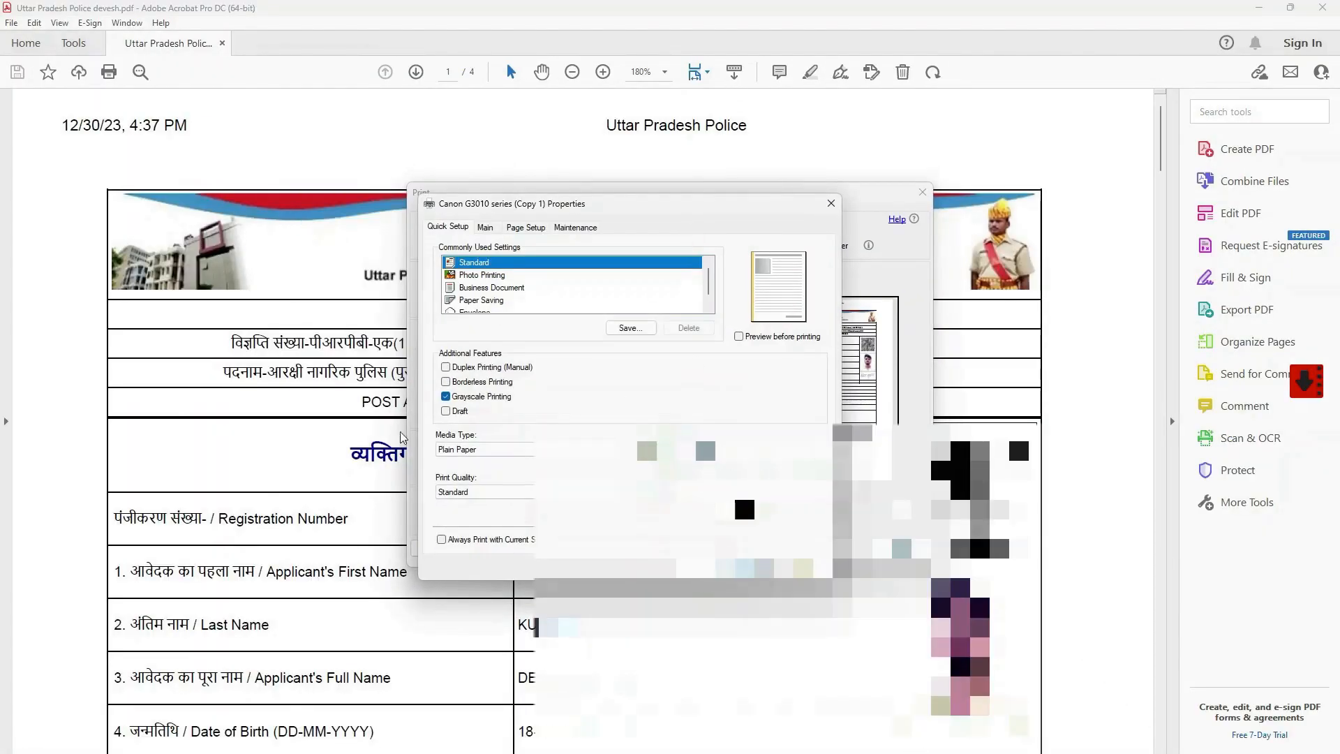
{"action": "left_click", "coordinate": [695, 567]}
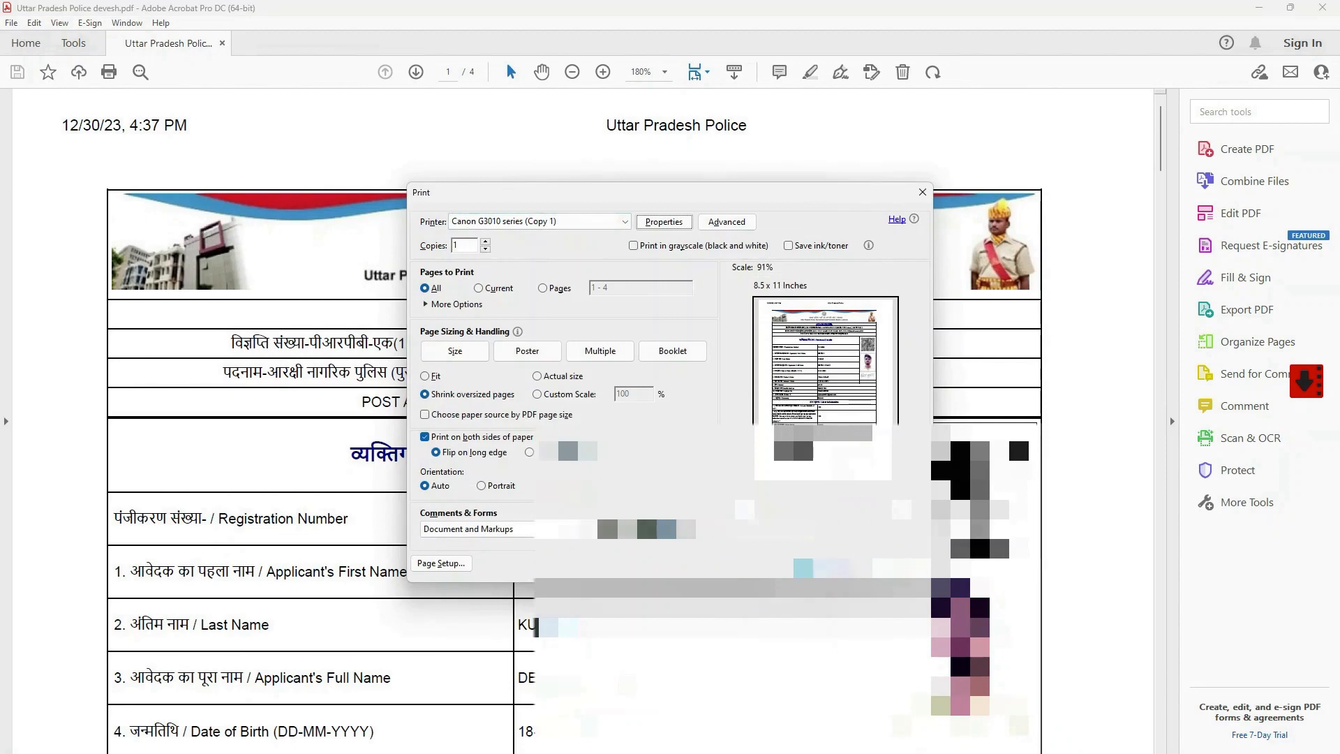
{"action": "left_click", "coordinate": [818, 549]}
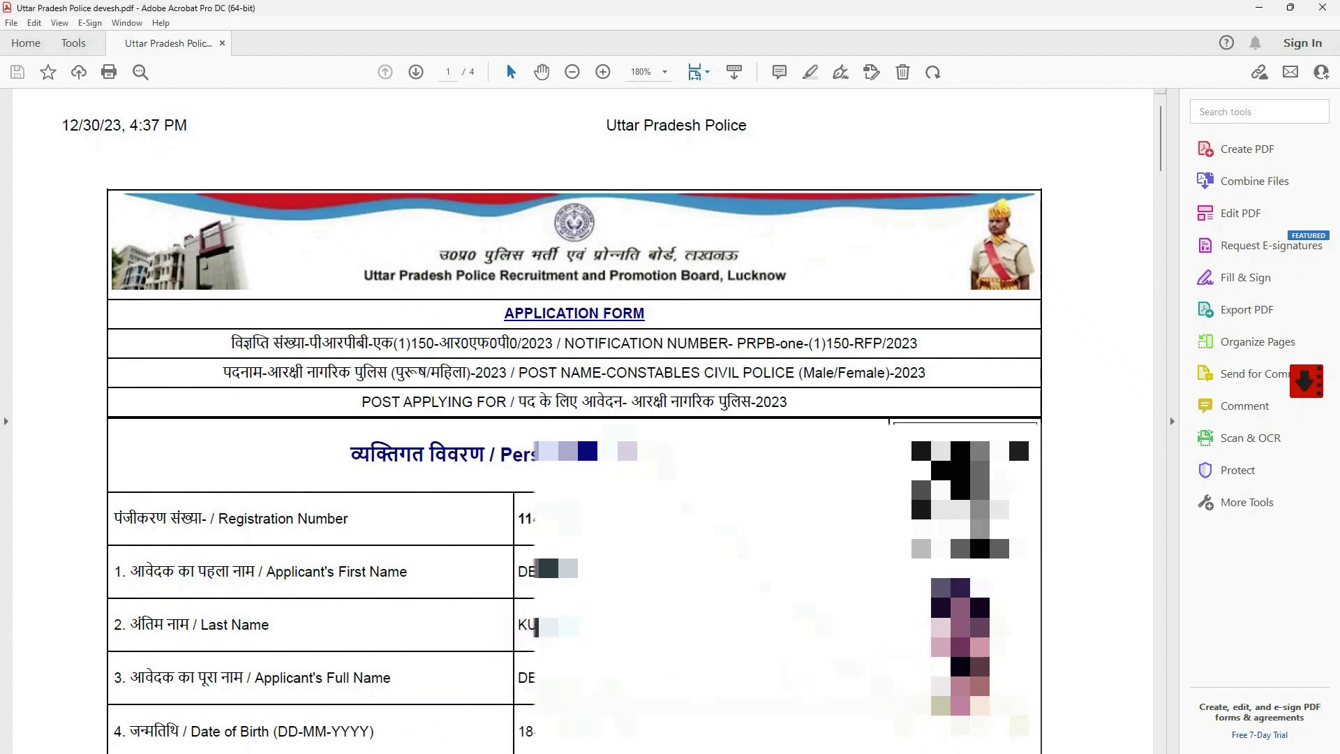
Step: Reprint the PDF in colour with manual duplex, continuing onto the second side
{"action": "key", "text": "ctrl+p"}
{"action": "left_click", "coordinate": [664, 214]}
{"action": "left_click", "coordinate": [475, 390]}
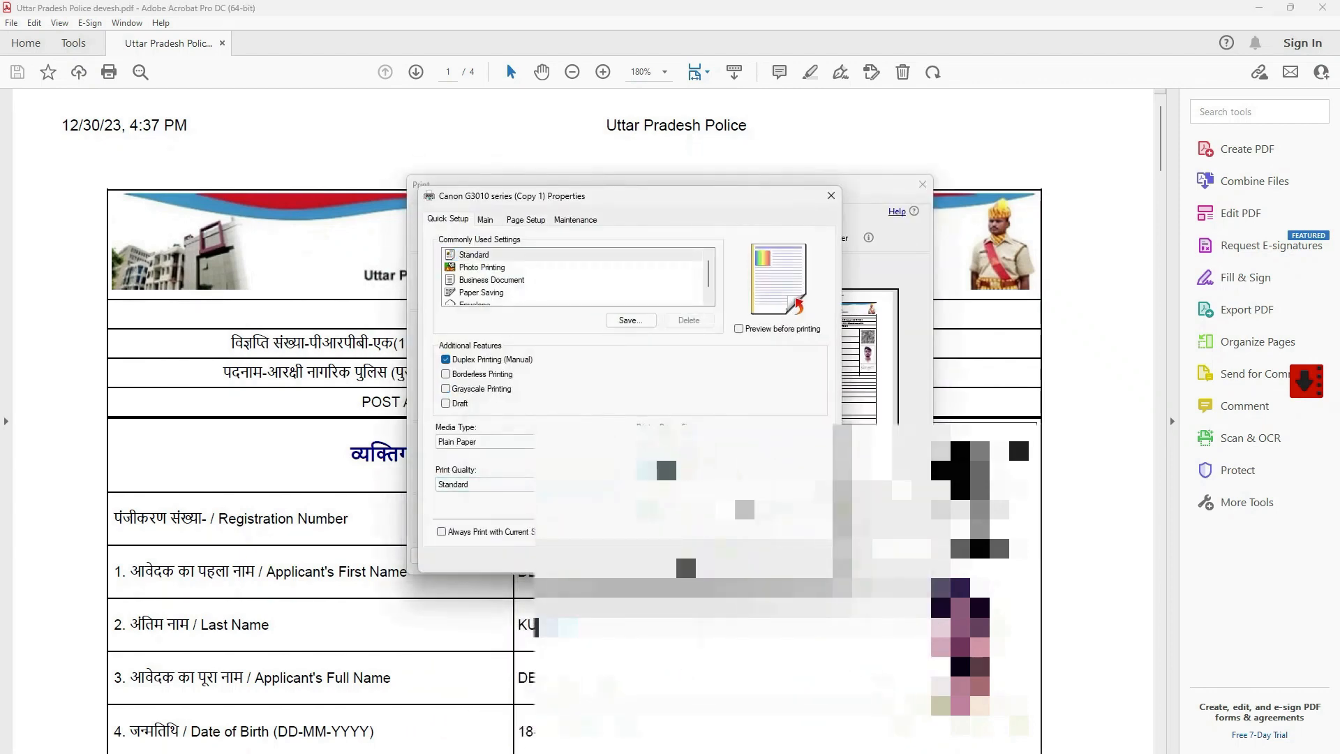
{"action": "left_click", "coordinate": [685, 565]}
{"action": "left_click", "coordinate": [664, 215]}
{"action": "left_click", "coordinate": [685, 565]}
{"action": "left_click", "coordinate": [830, 556]}
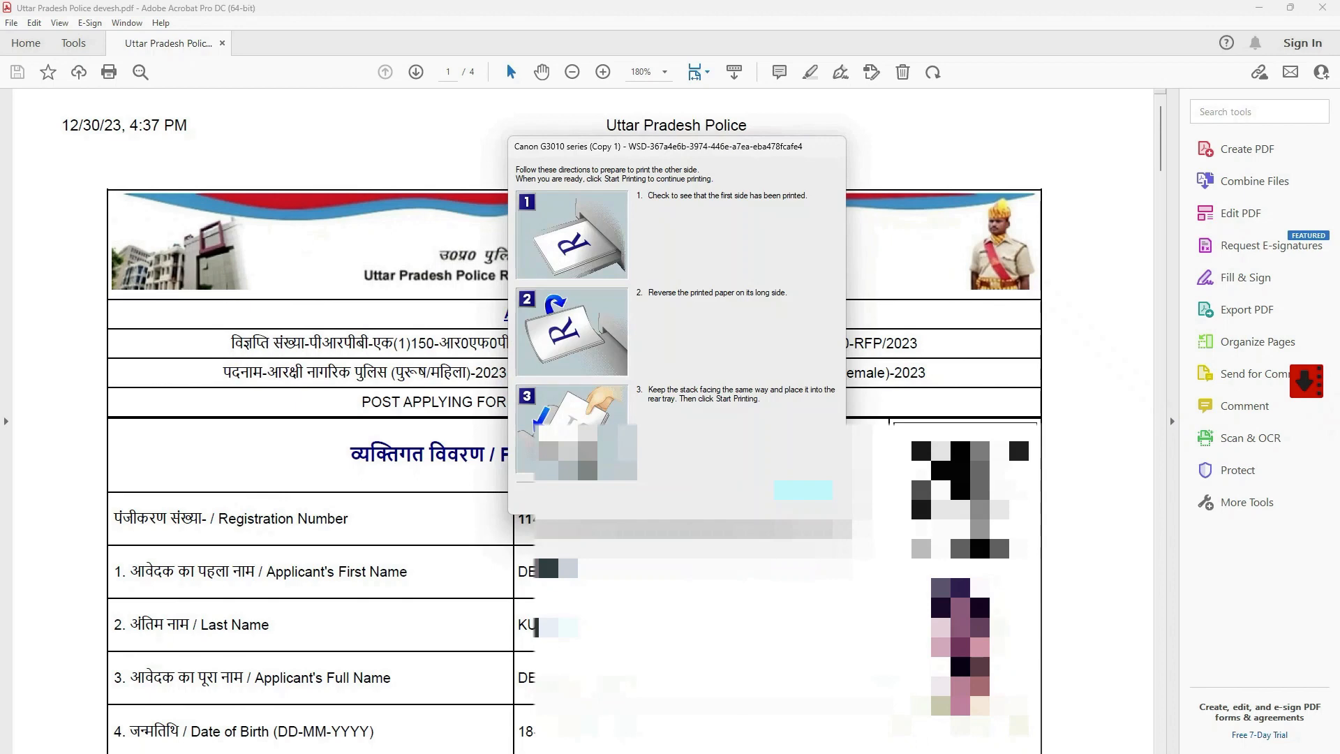
{"action": "left_click", "coordinate": [803, 490]}
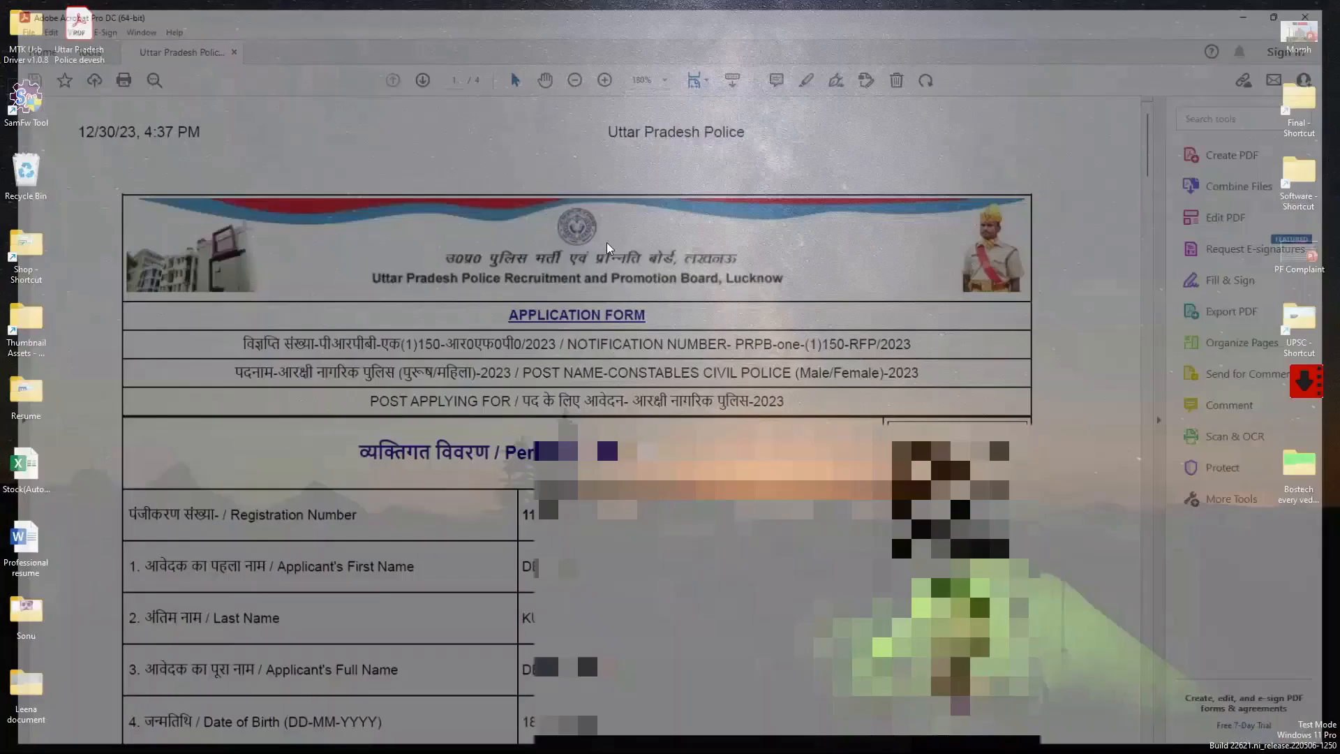